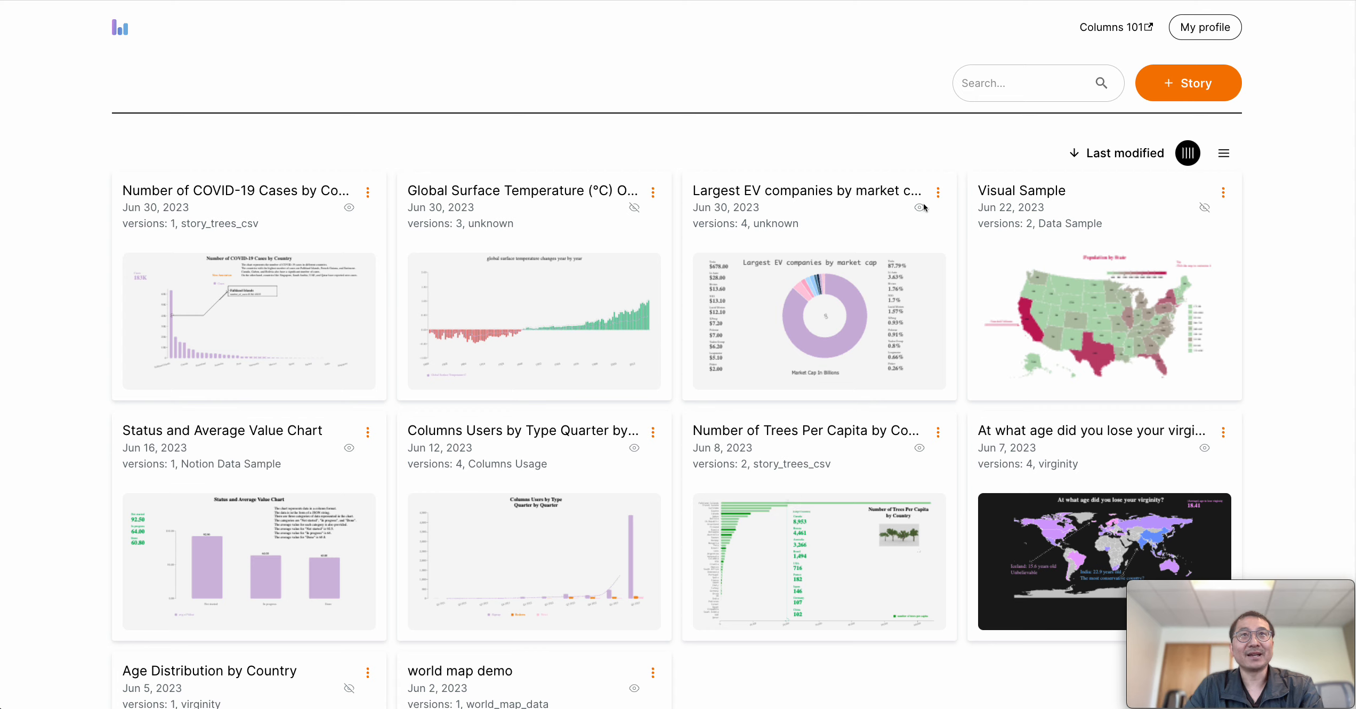
# View the actions available for the story on the largest EV companies by market cap
pyautogui.click(937, 197)
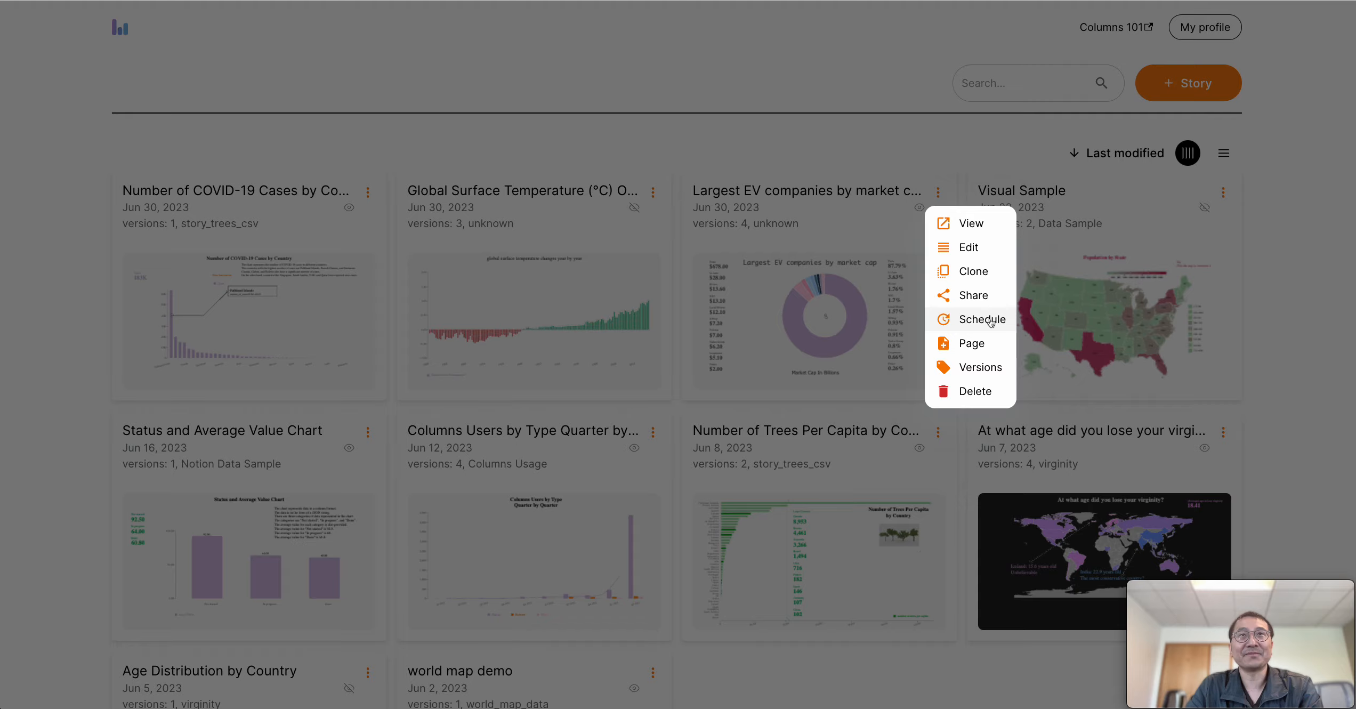
pyautogui.click(854, 154)
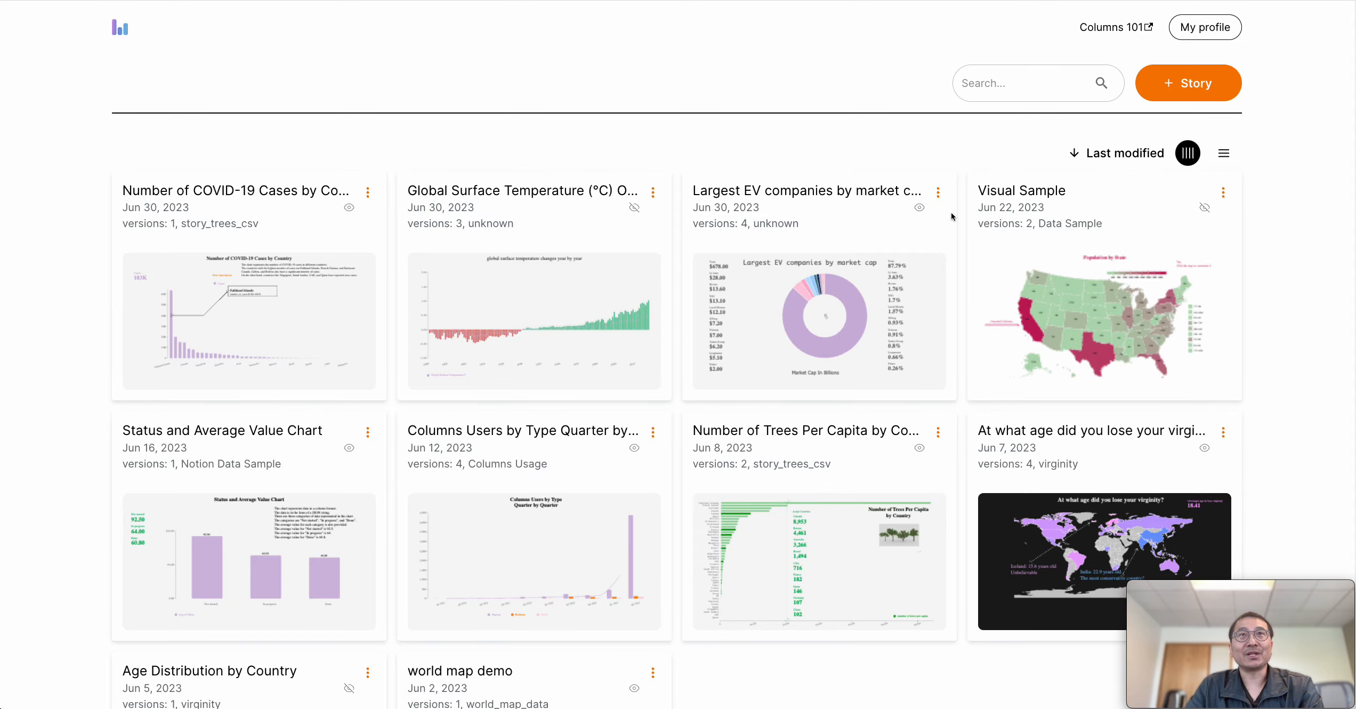
pyautogui.click(938, 192)
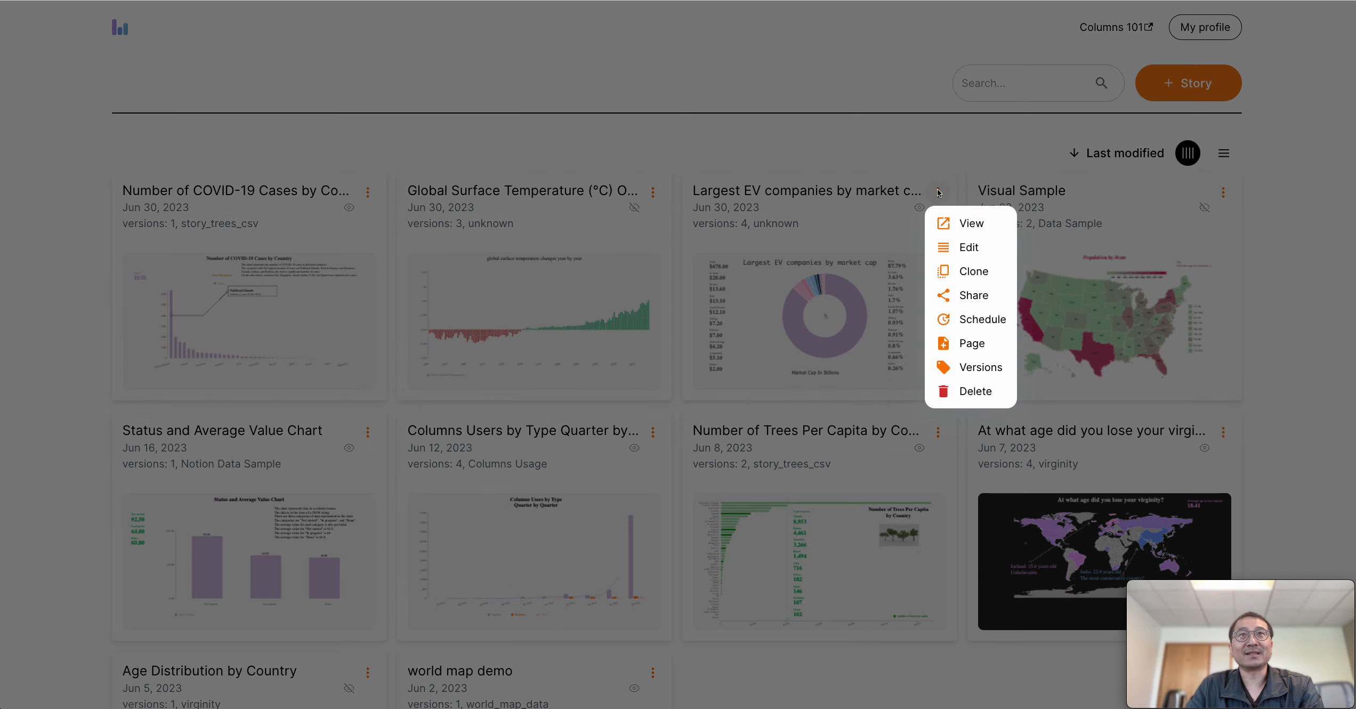
pyautogui.click(976, 168)
# Start a new story and look through the existing datasets and the source options for connecting new data
pyautogui.click(1190, 89)
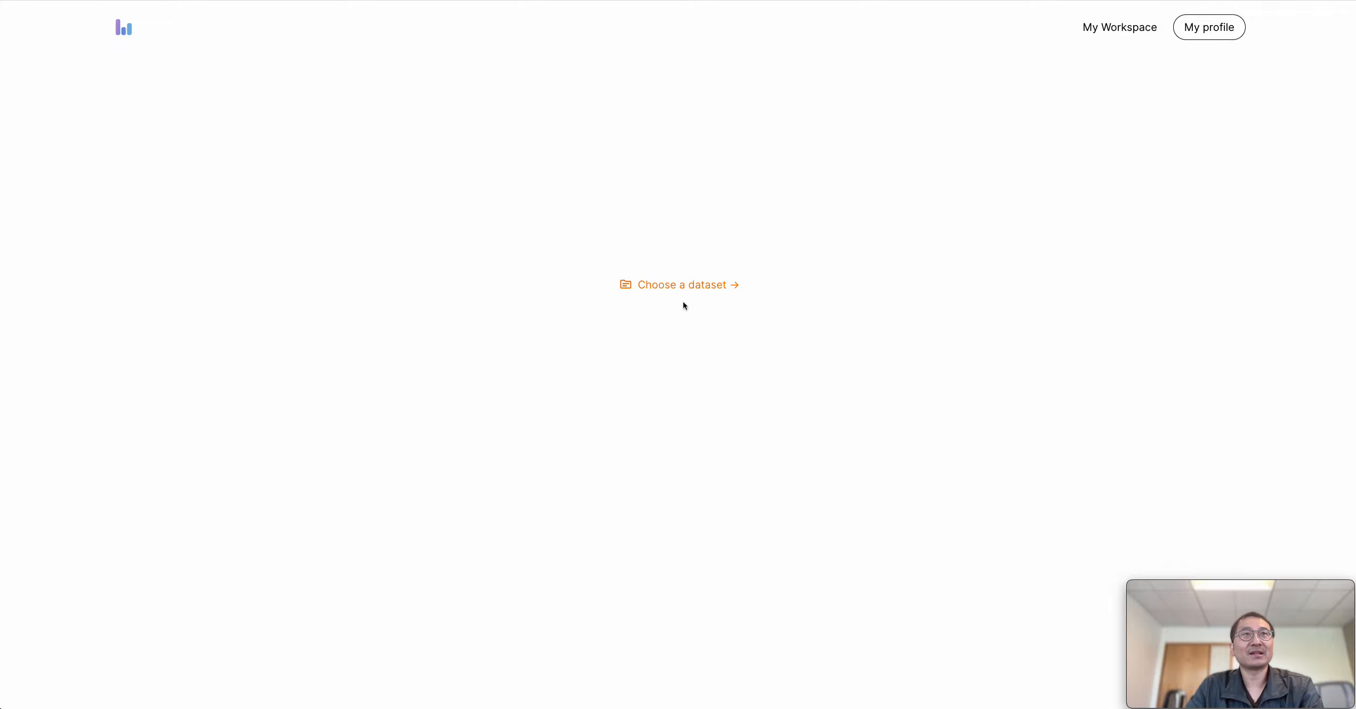
pyautogui.click(671, 290)
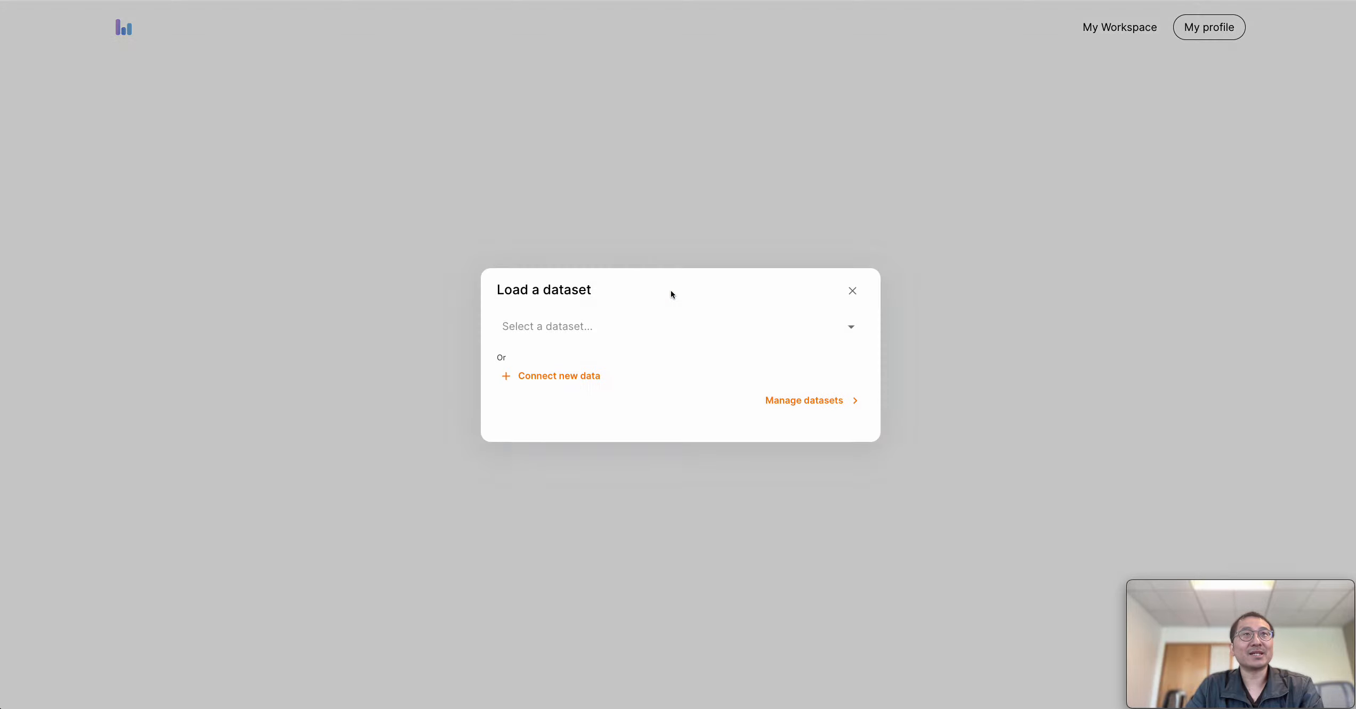
pyautogui.click(586, 325)
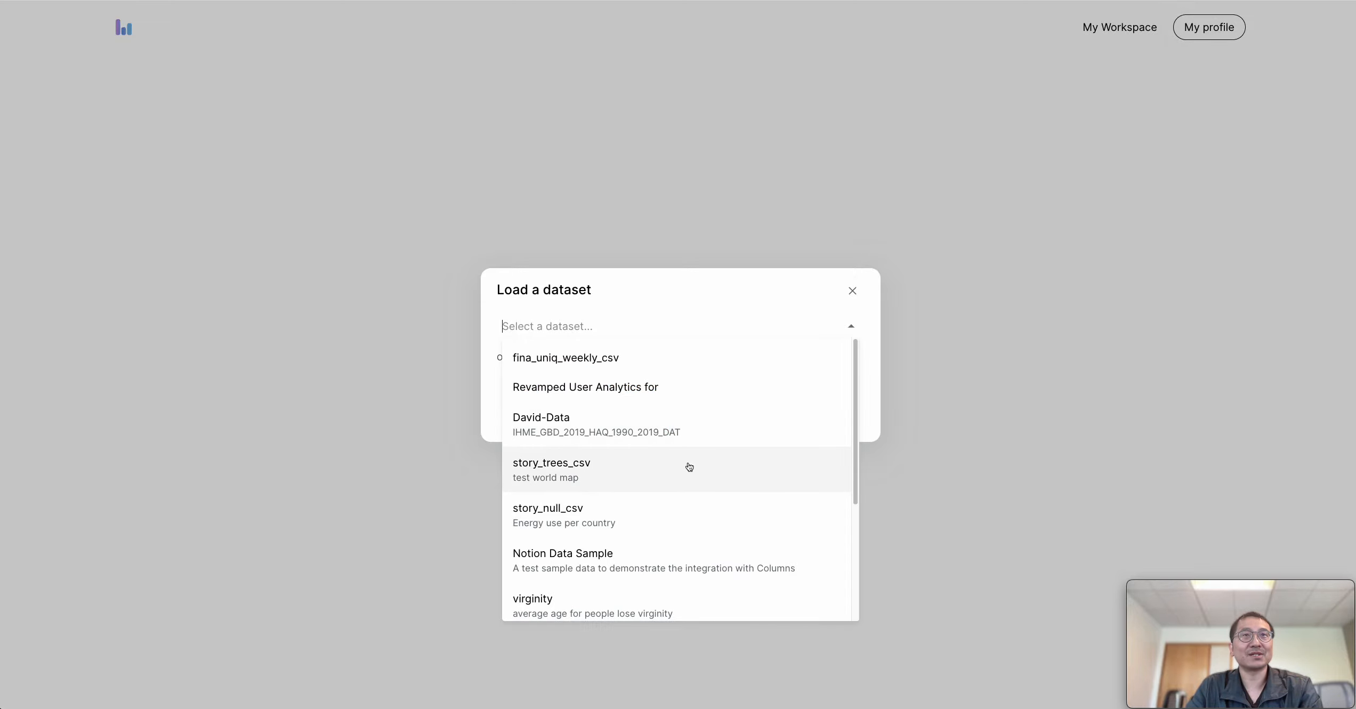
pyautogui.scroll(-3, 693, 443)
pyautogui.click(700, 300)
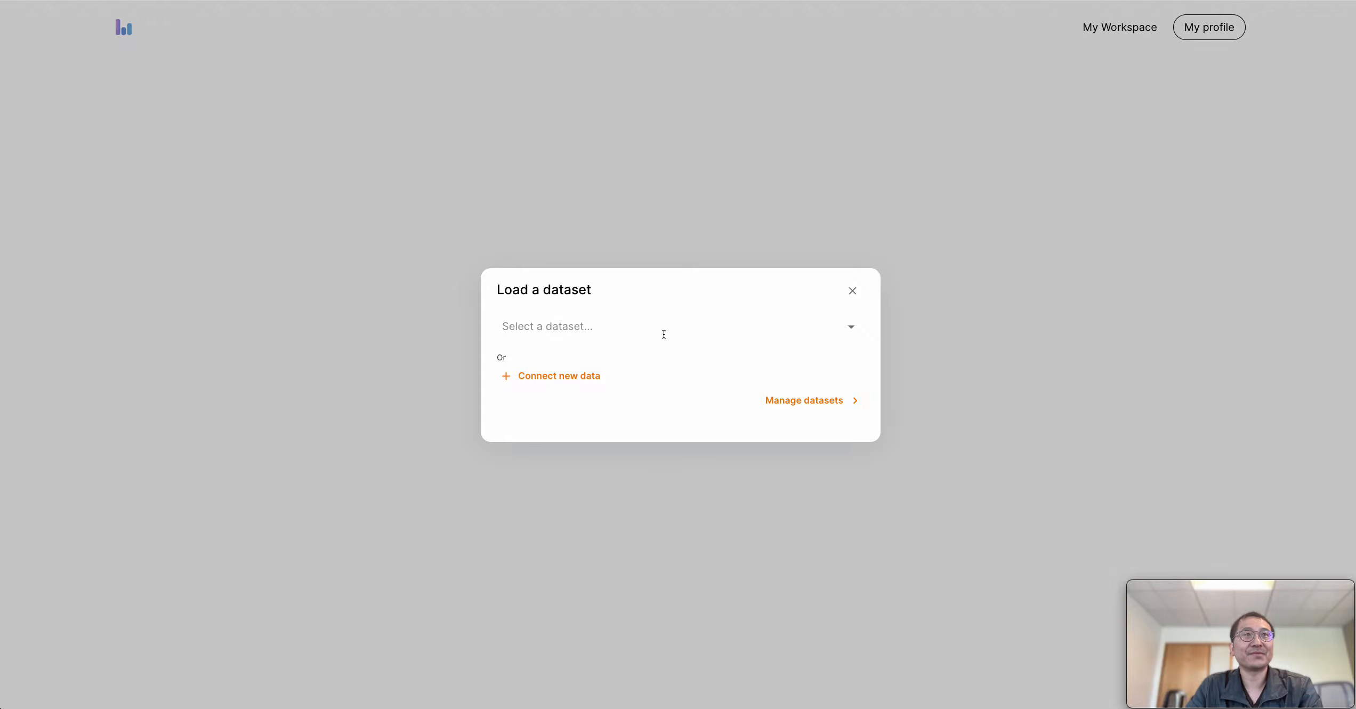
pyautogui.click(583, 380)
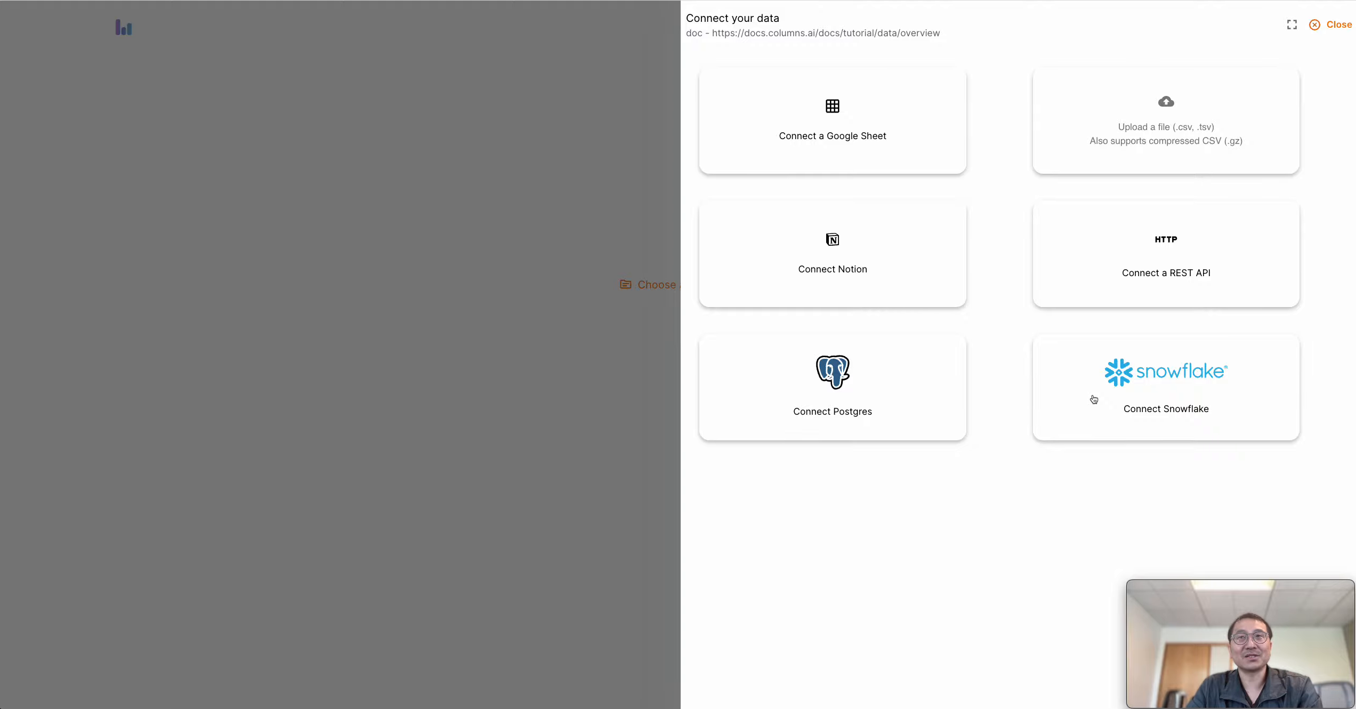
pyautogui.click(1335, 31)
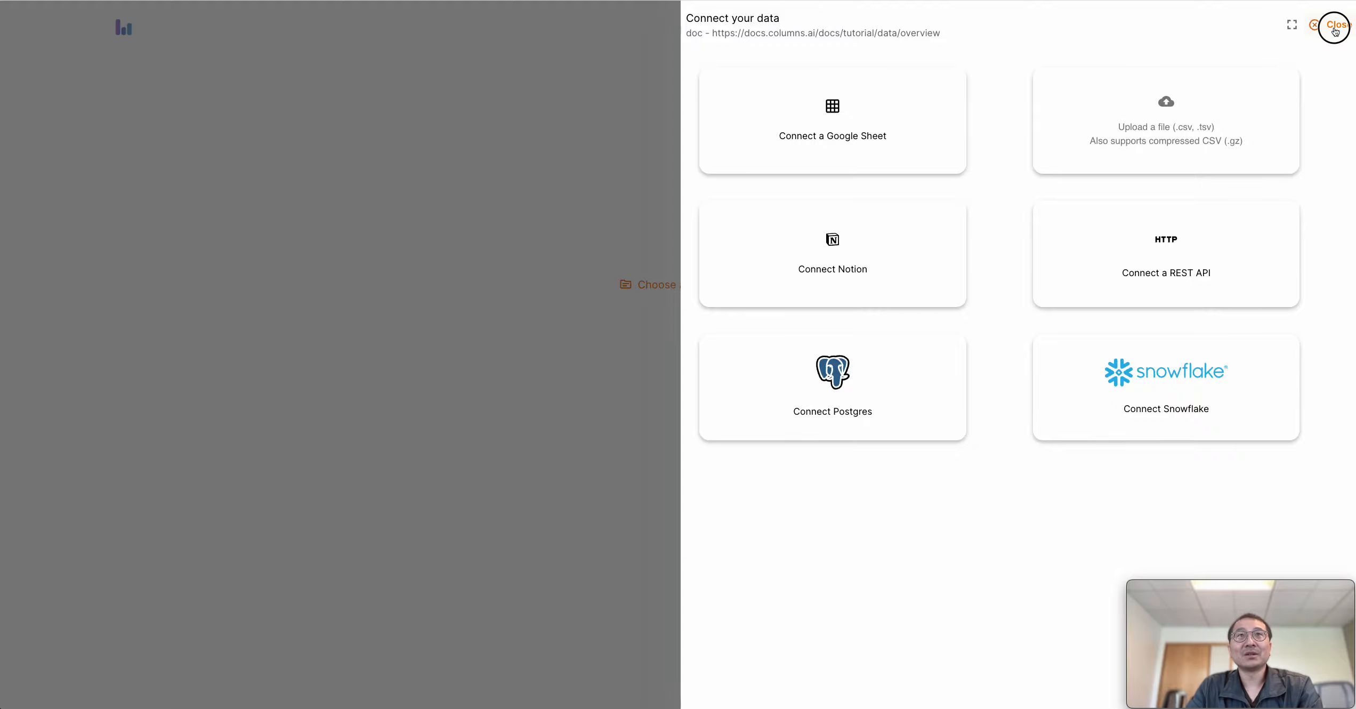
# Load the story_trees_csv dataset into the new story
pyautogui.click(672, 289)
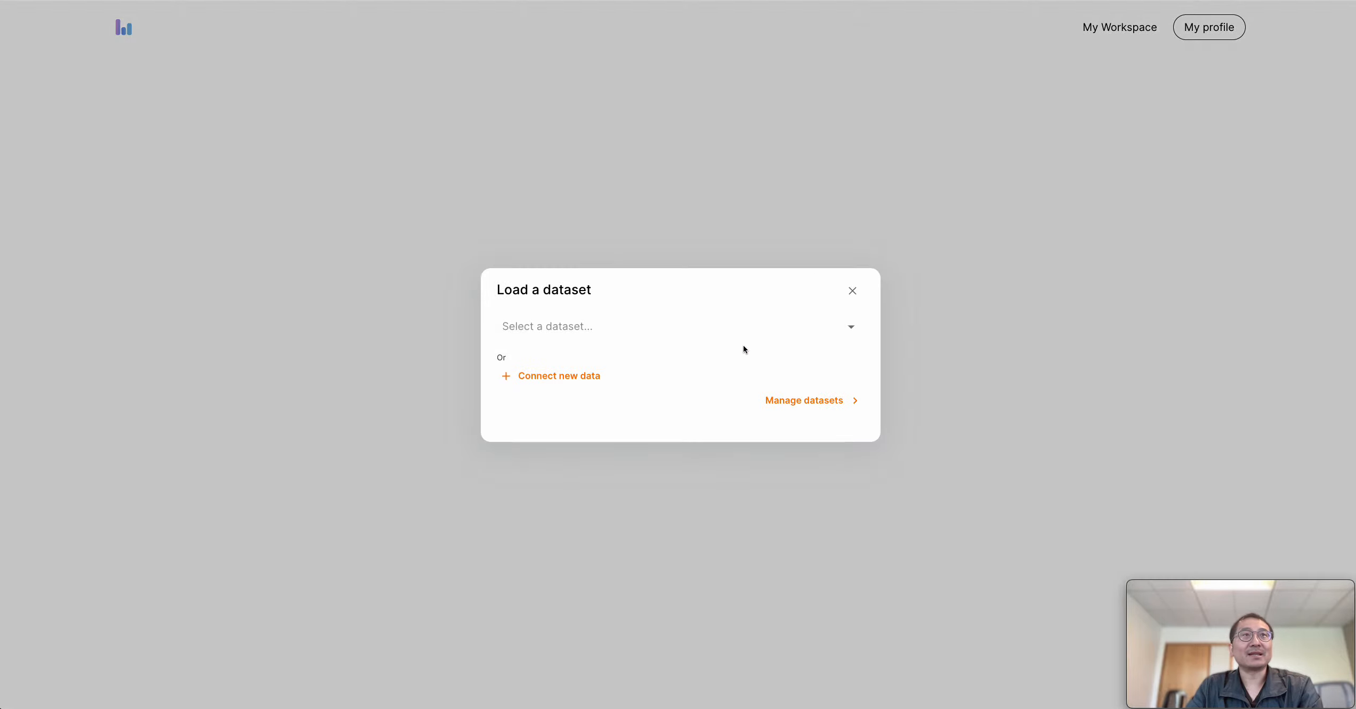
pyautogui.click(601, 331)
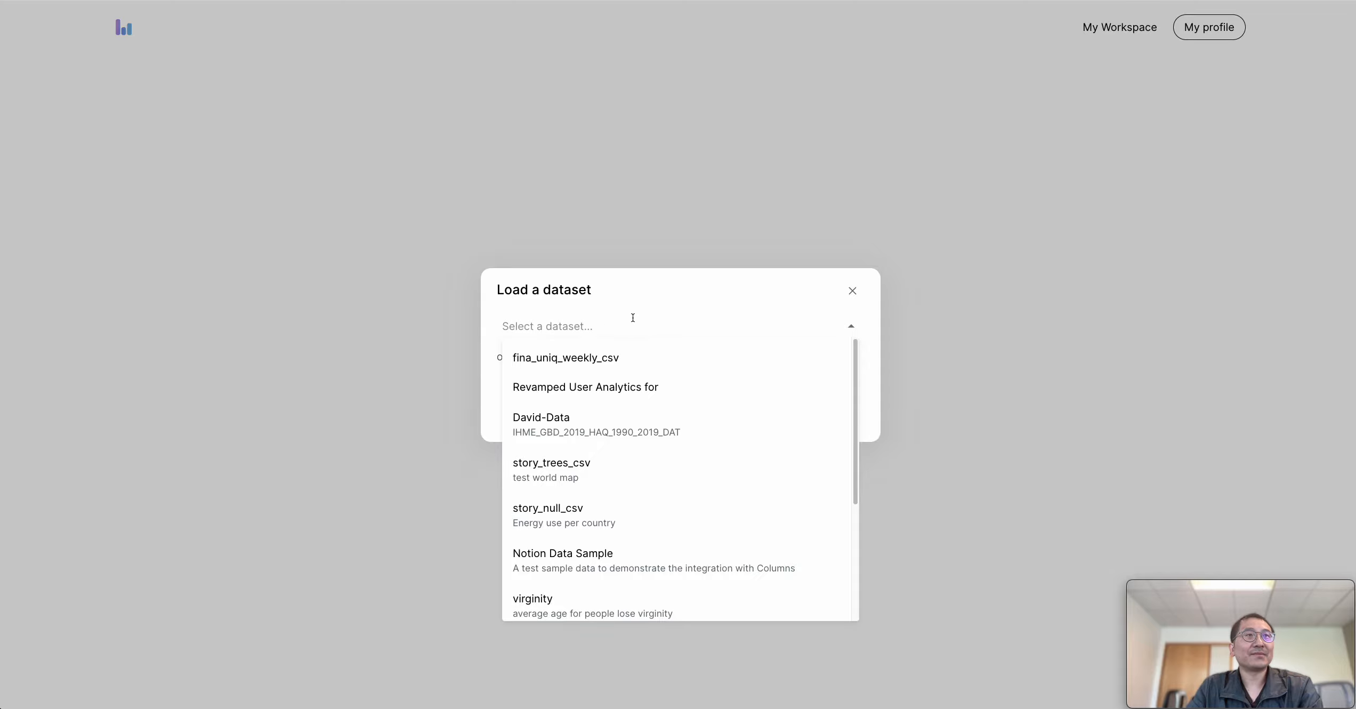
pyautogui.click(601, 466)
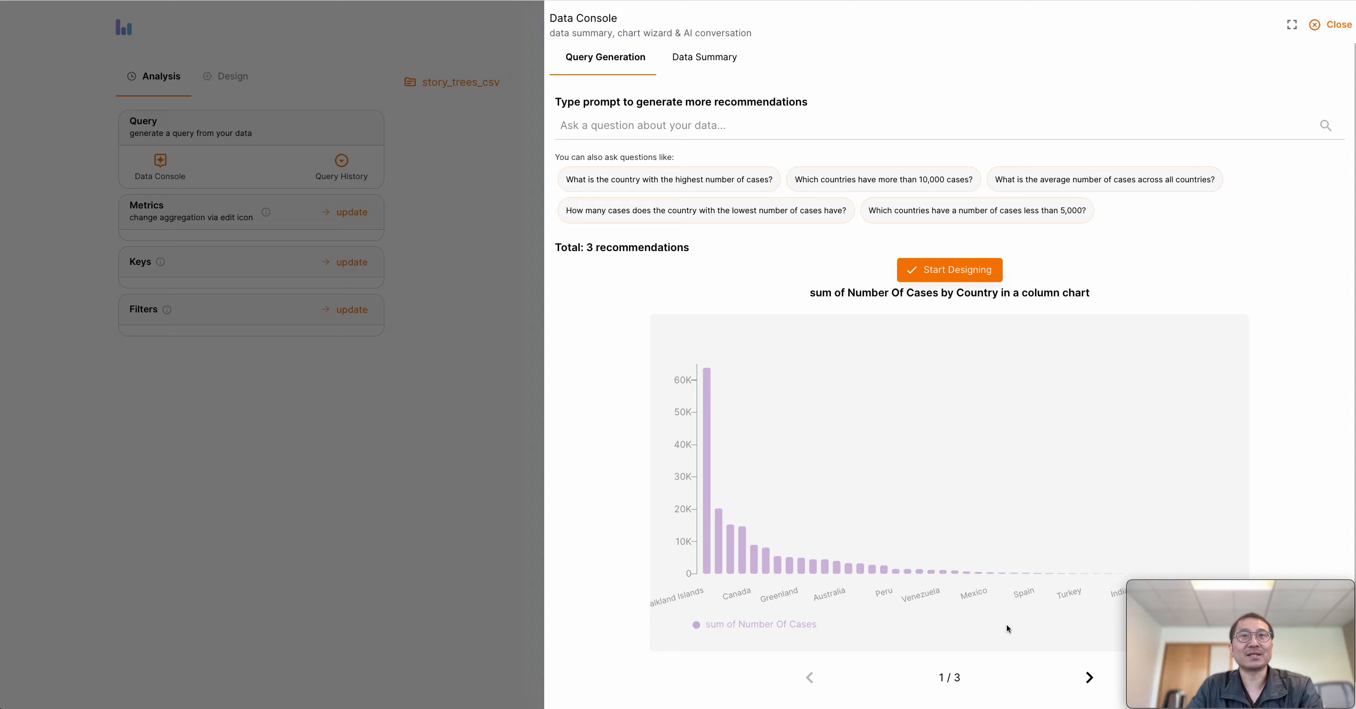
# Look through the recommended charts for the dataset and return to the first one
pyautogui.click(1085, 676)
pyautogui.click(1087, 677)
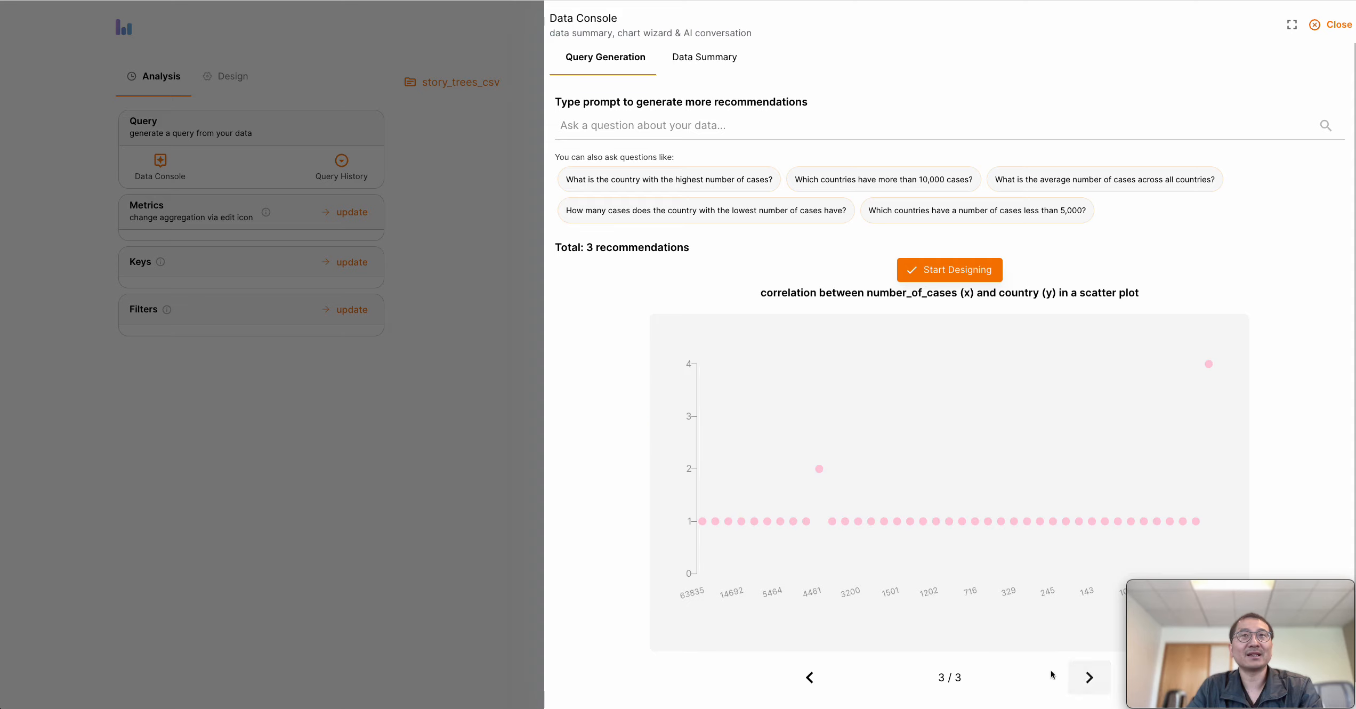
pyautogui.click(810, 678)
pyautogui.click(814, 682)
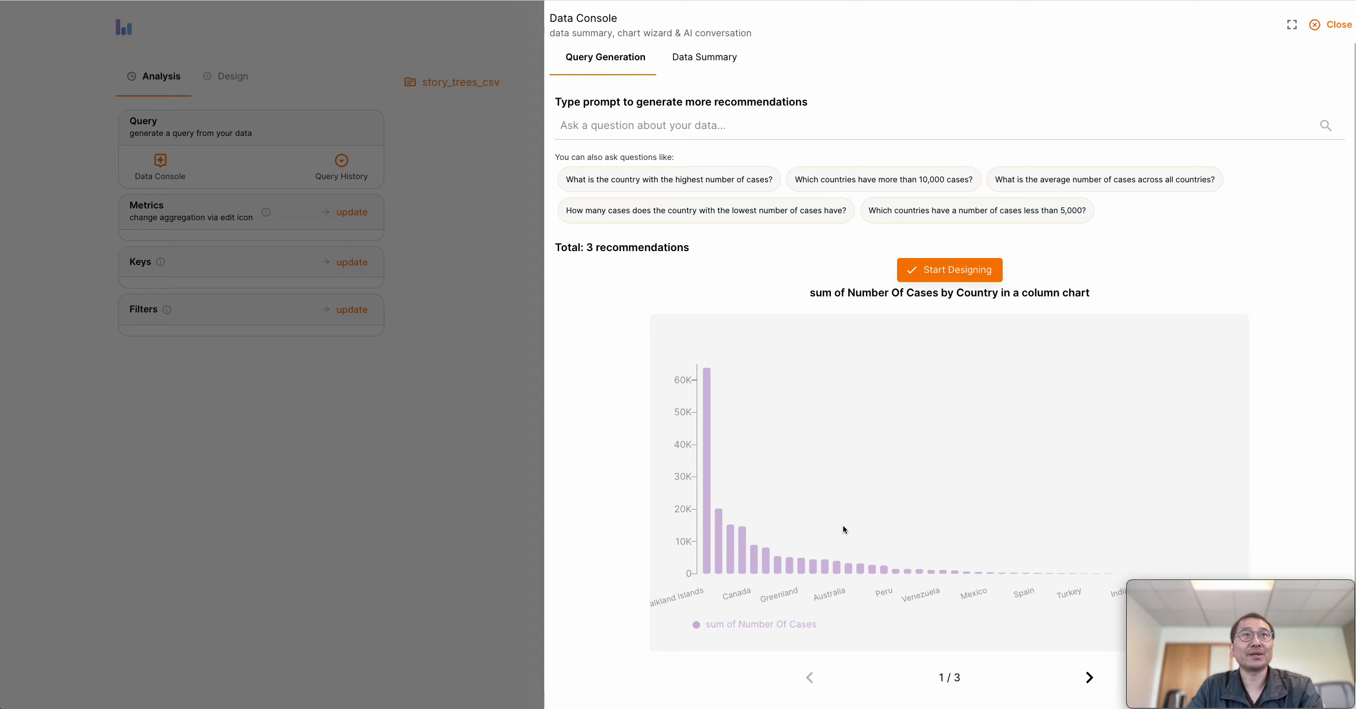
# Ask the suggested questions about the average number of cases across all countries and the cases in the country with the lowest number
pyautogui.click(692, 126)
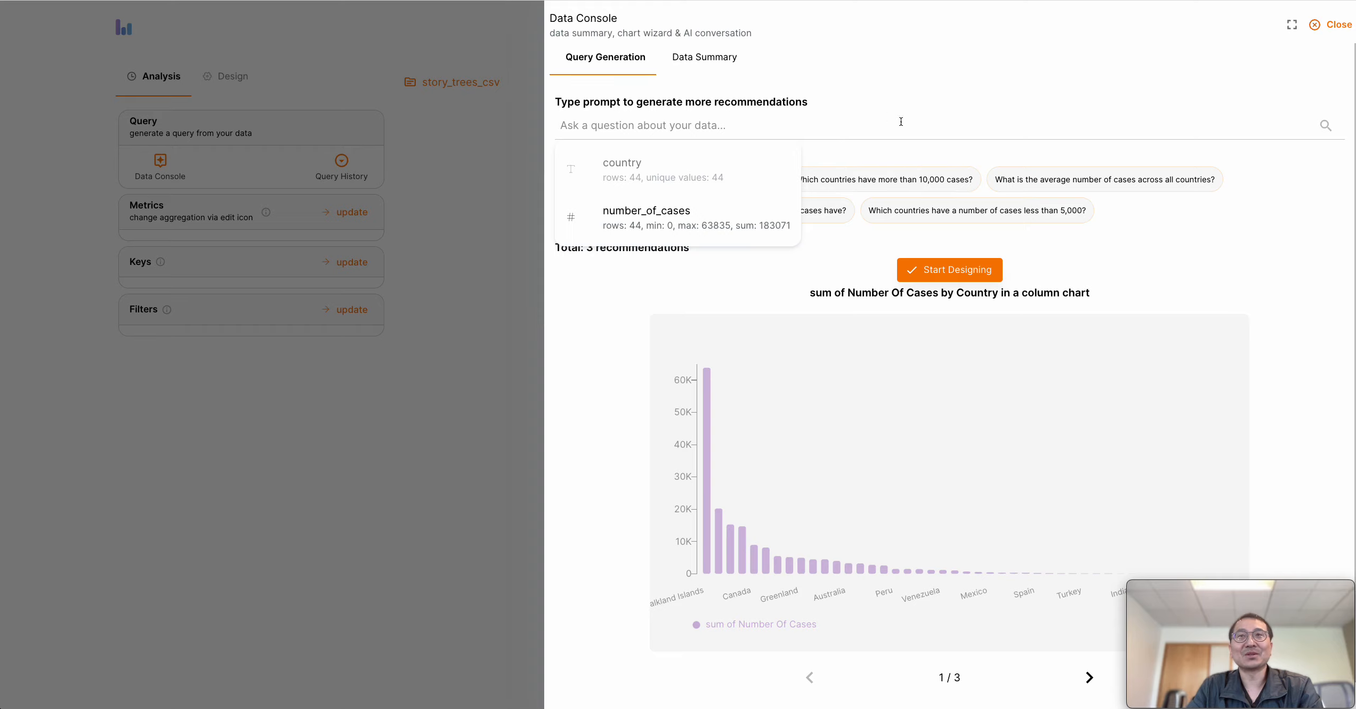
pyautogui.click(1163, 293)
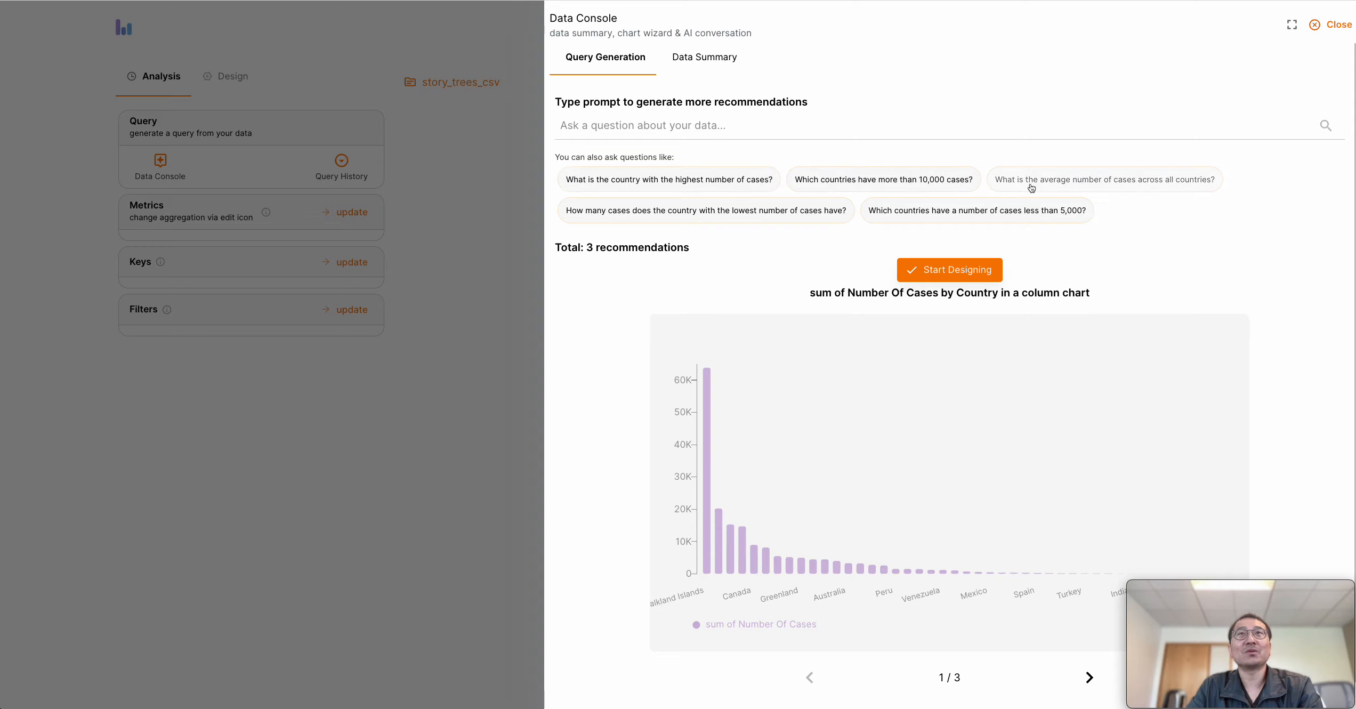
pyautogui.click(1119, 188)
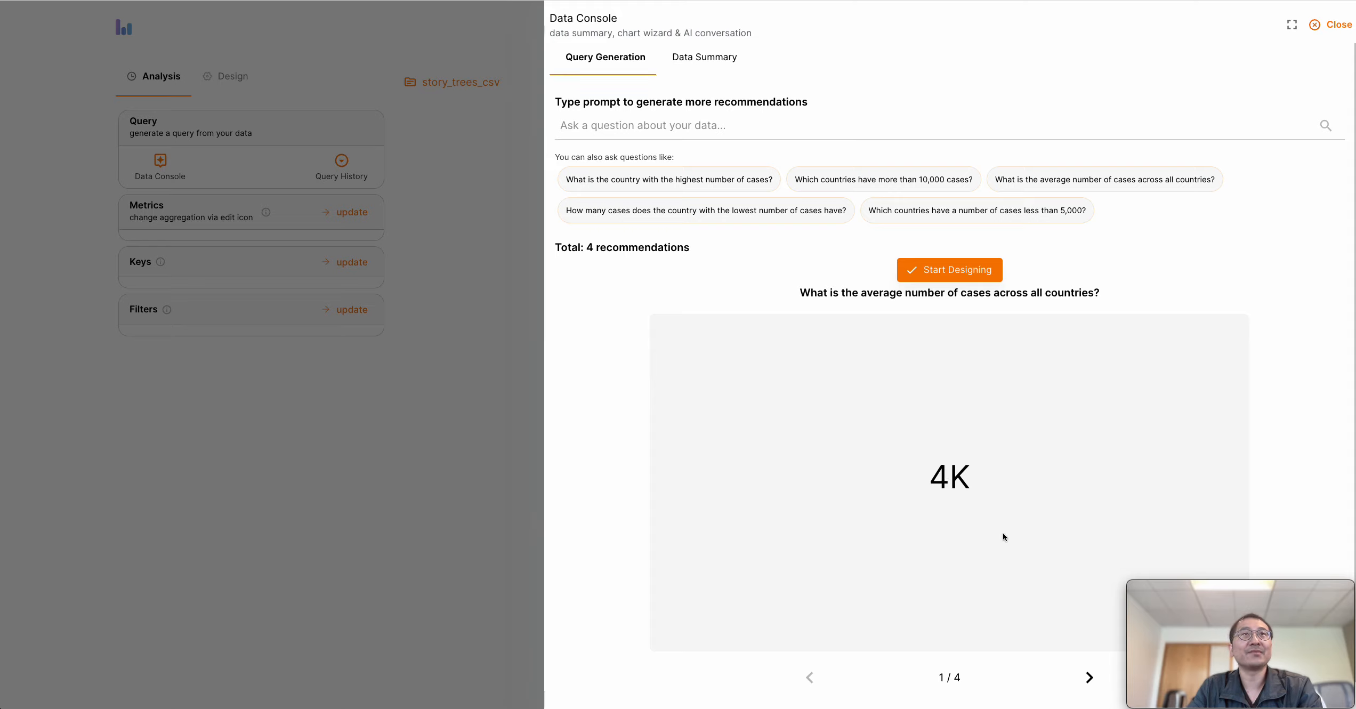
pyautogui.click(712, 213)
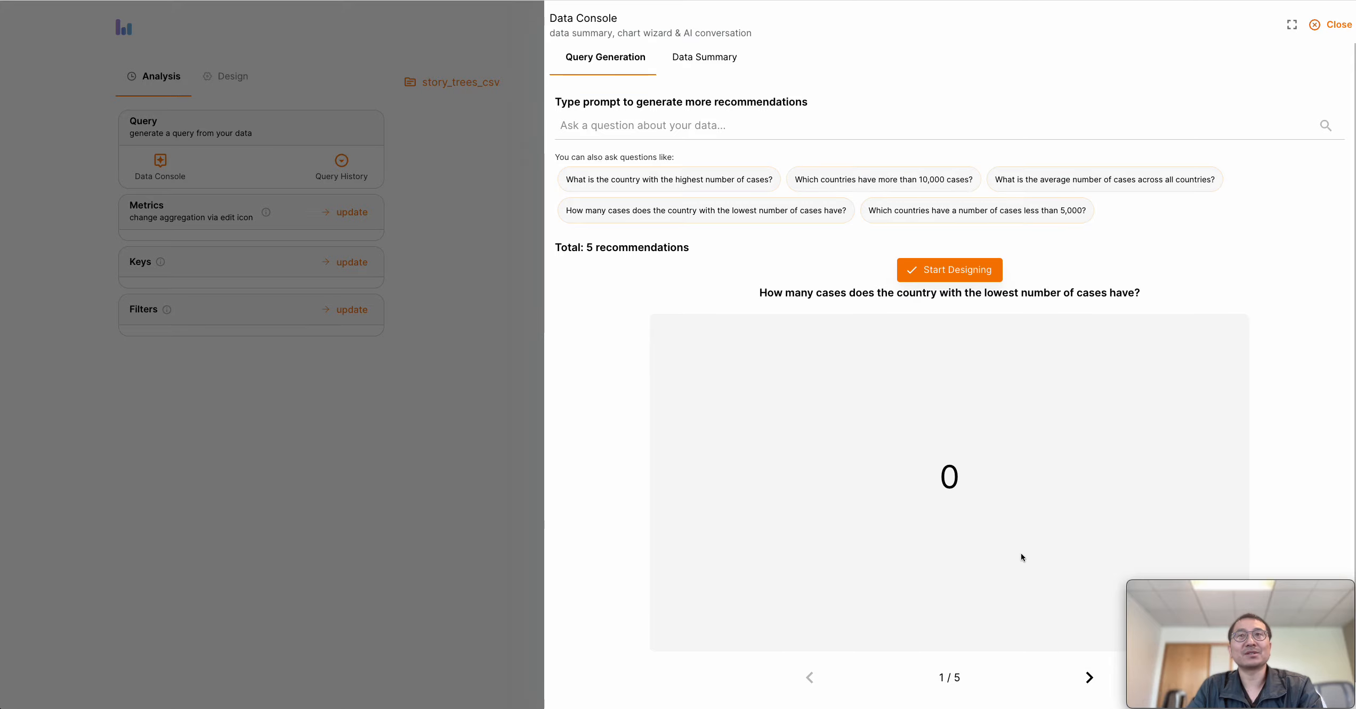
# Examine the dataset's summary, including its column statistics and sample rows
pyautogui.click(710, 63)
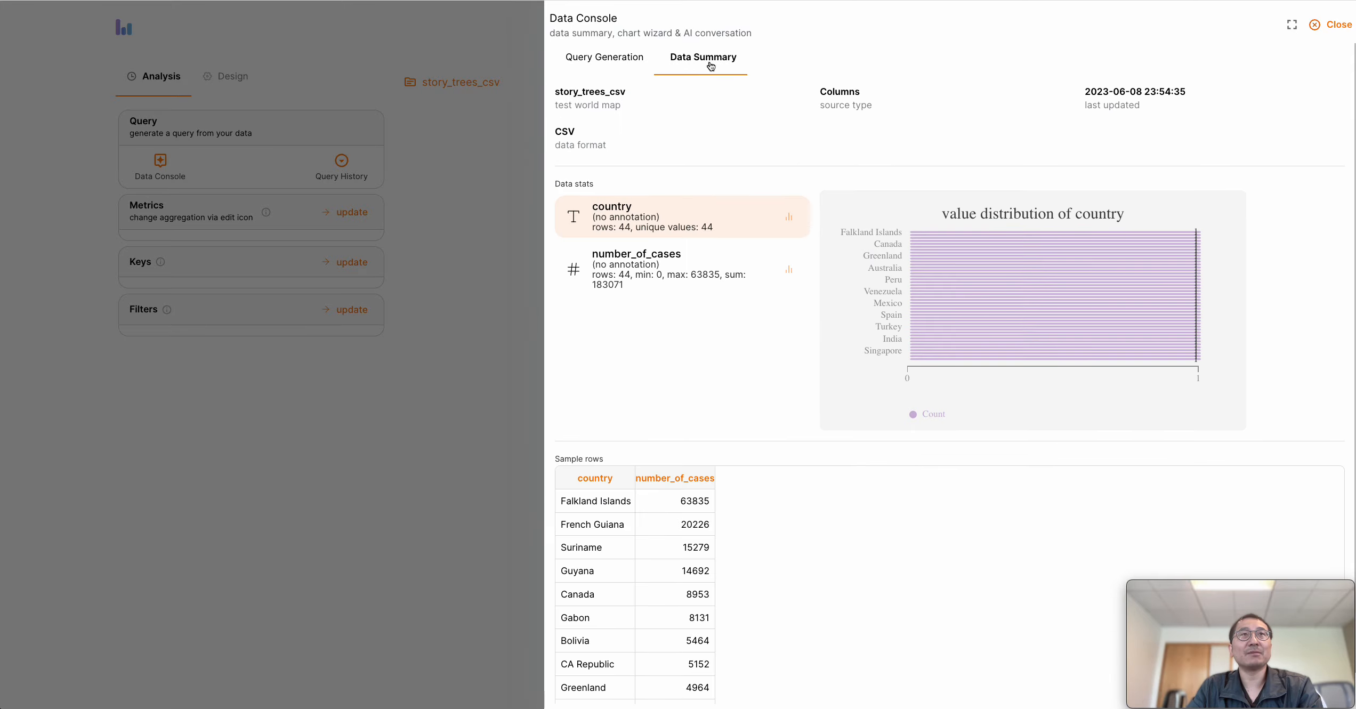
pyautogui.scroll(-1, 639, 550)
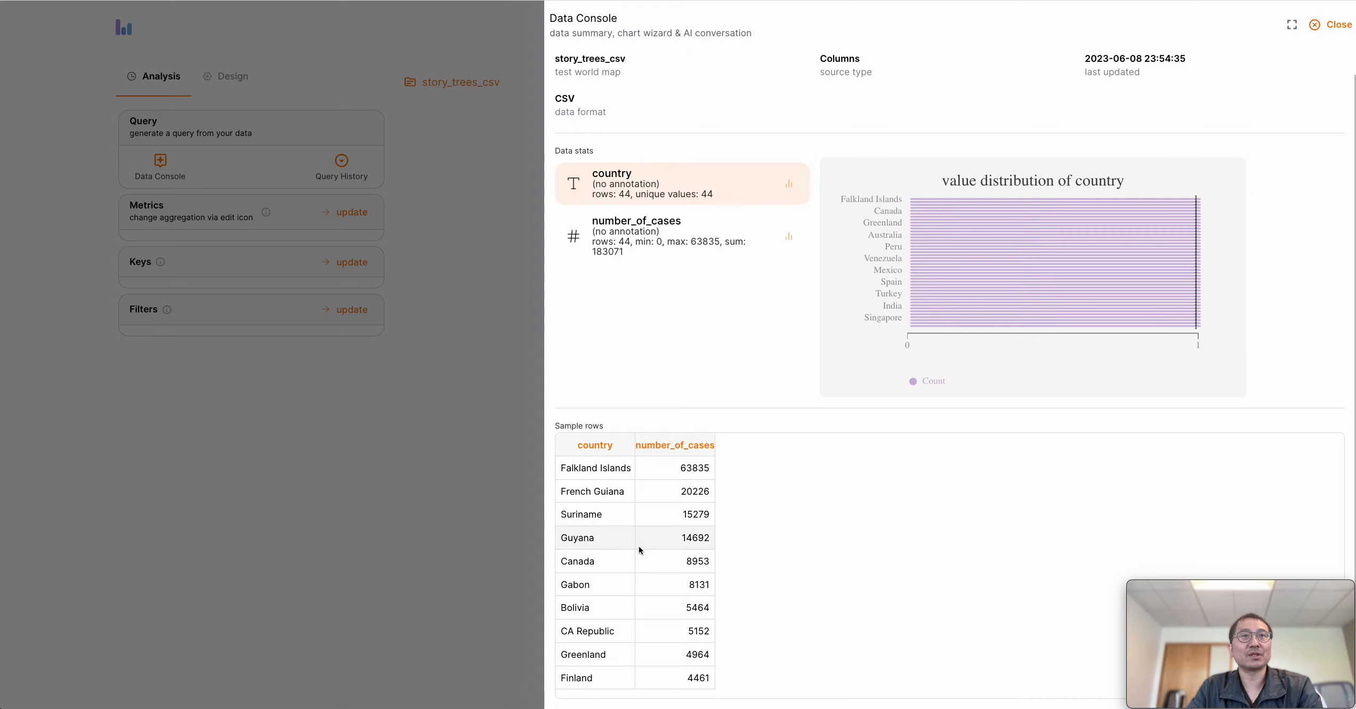
pyautogui.scroll(1, 652, 461)
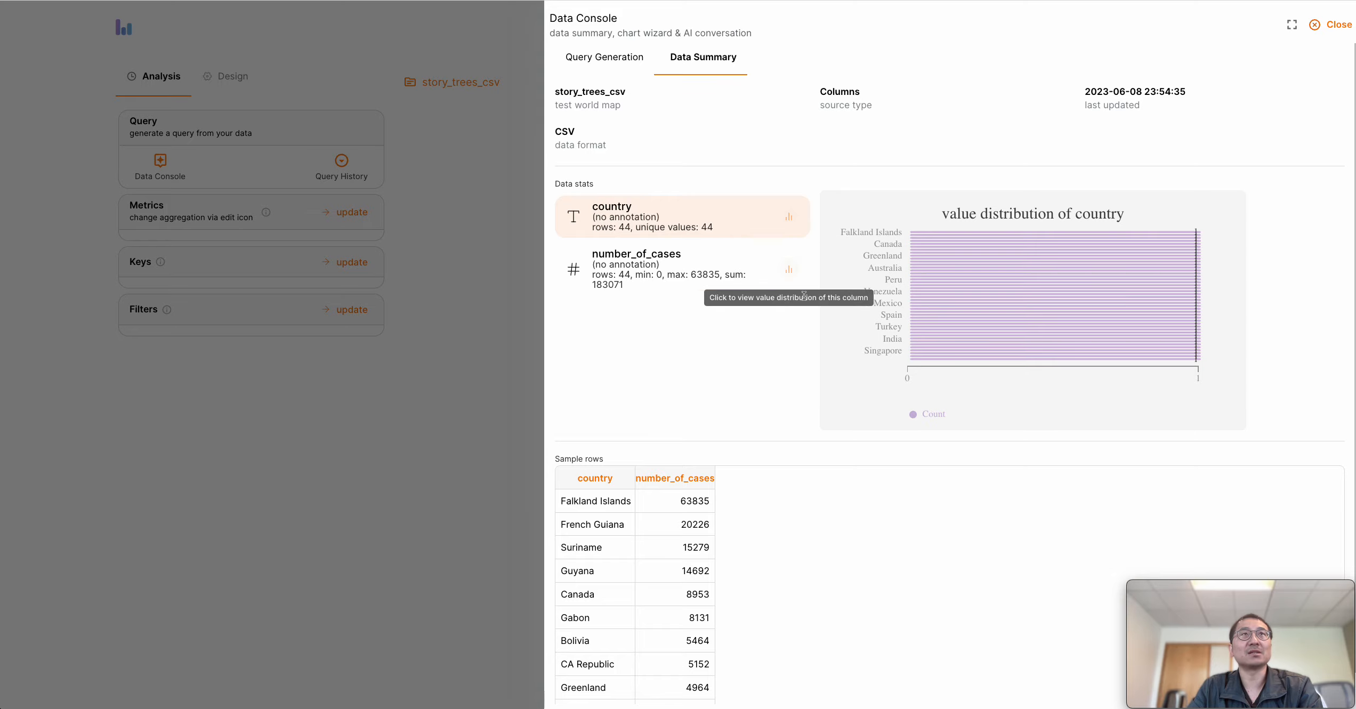
# Start designing from the recommended column chart showing the sum of Number Of Cases by Country
pyautogui.click(625, 66)
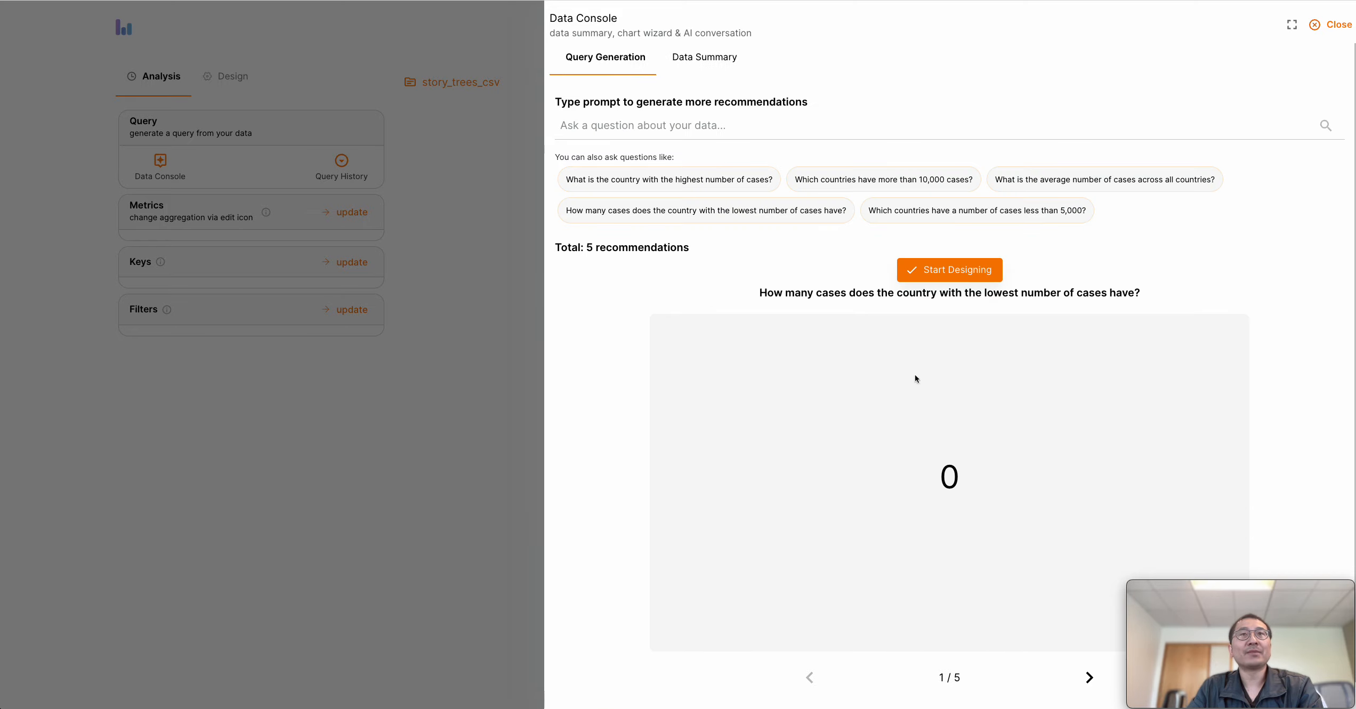
pyautogui.click(1086, 679)
pyautogui.click(1087, 682)
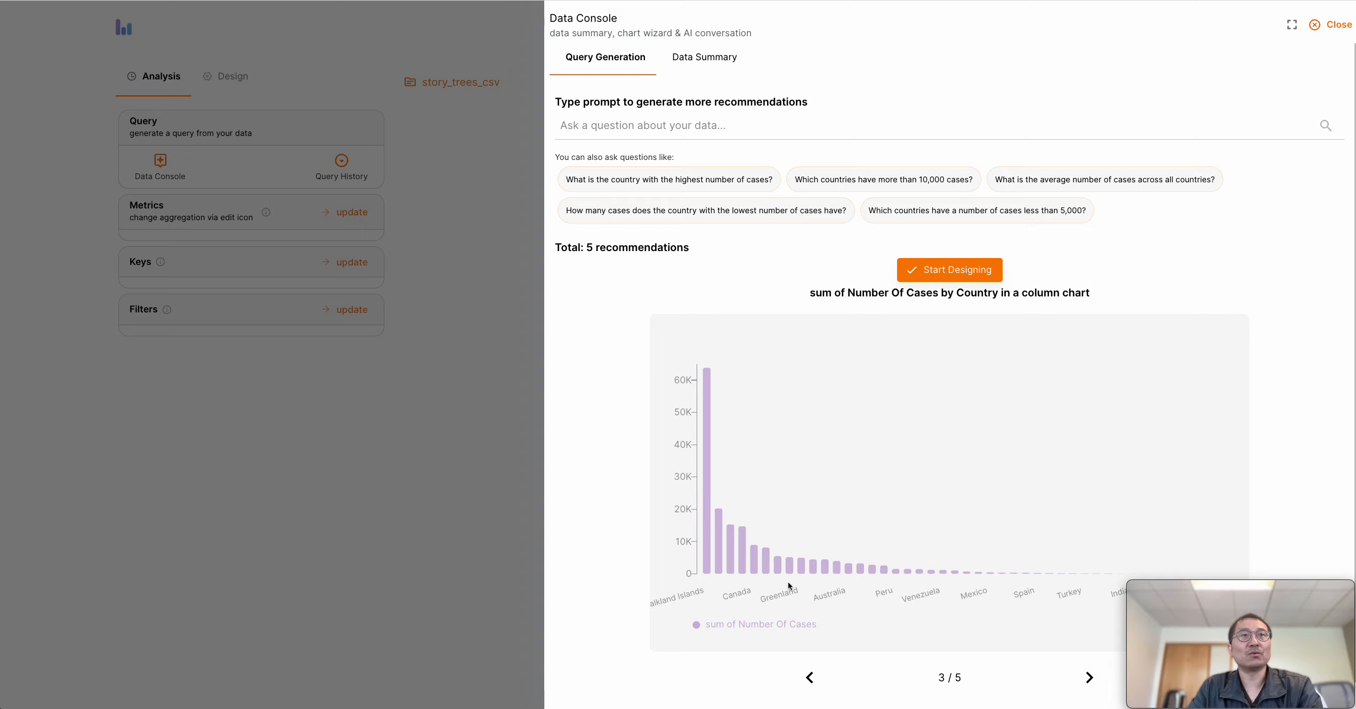
pyautogui.click(956, 270)
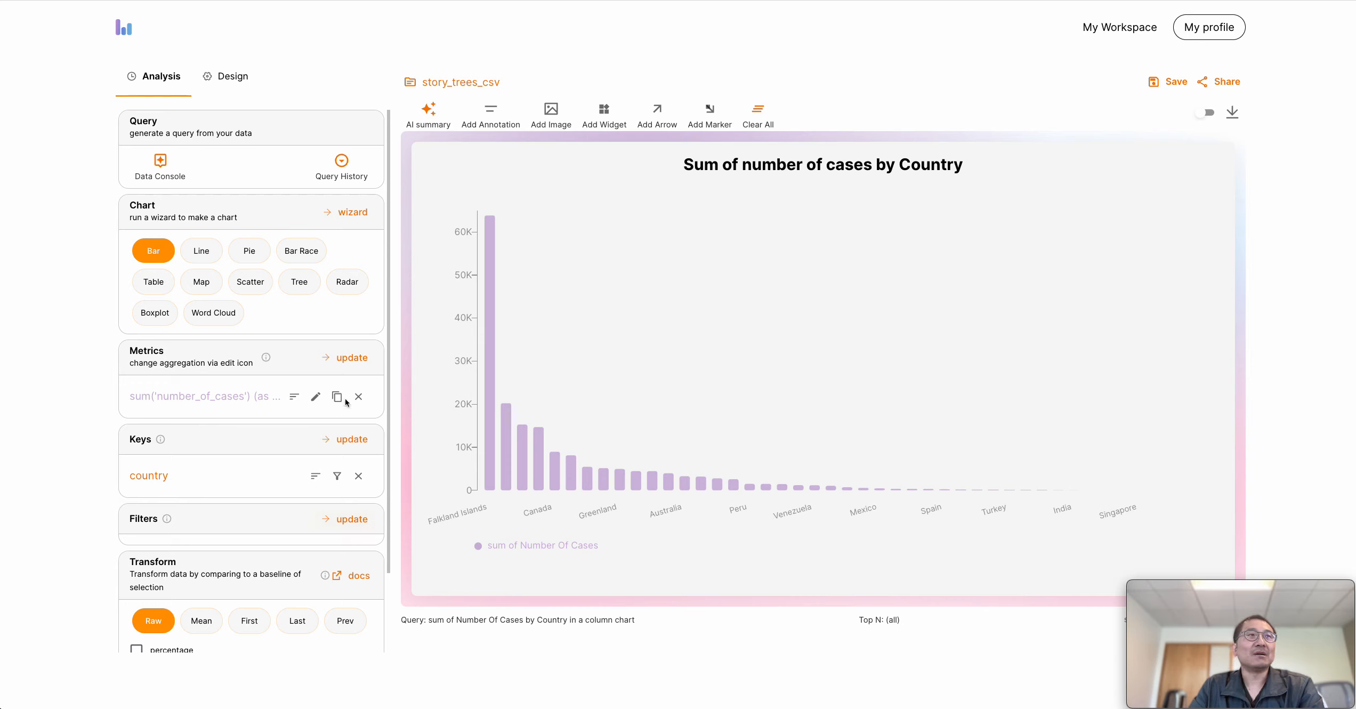
# Add count('*') as a second metric beside the number_of_cases sum, and remove it again
pyautogui.click(349, 367)
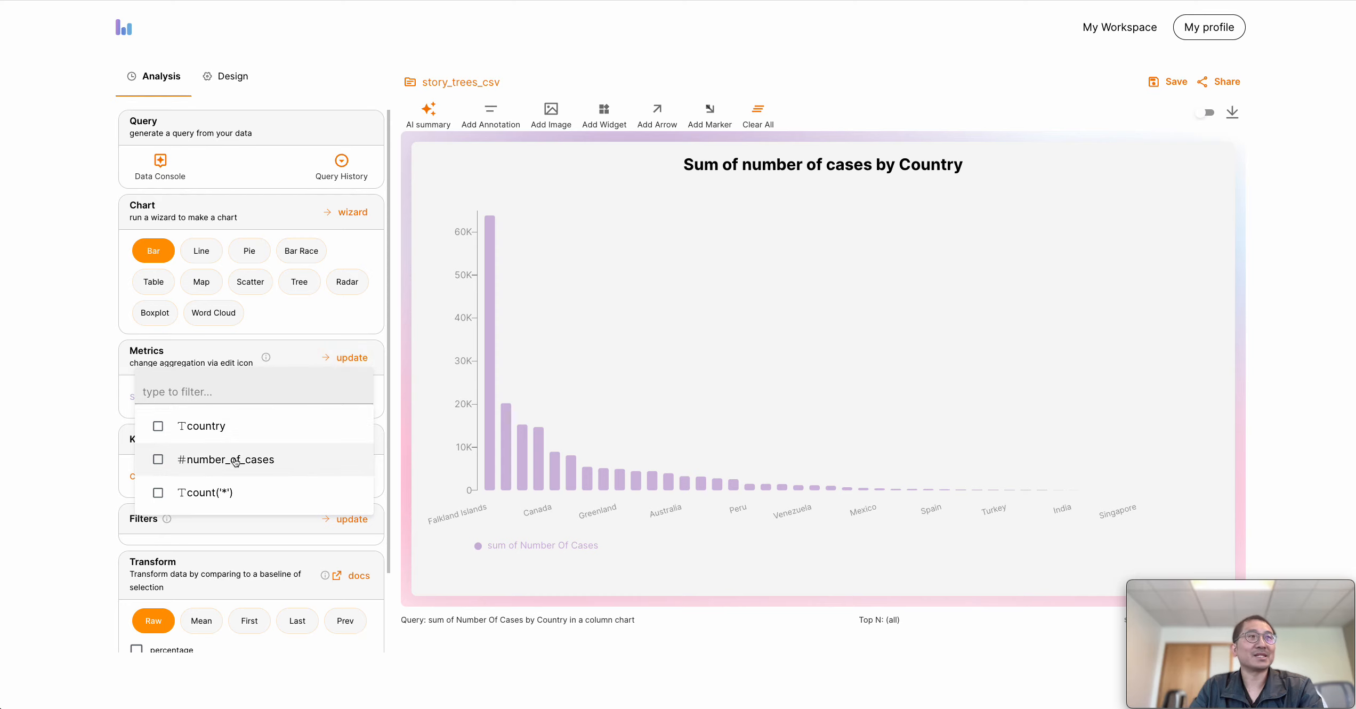
pyautogui.click(100, 451)
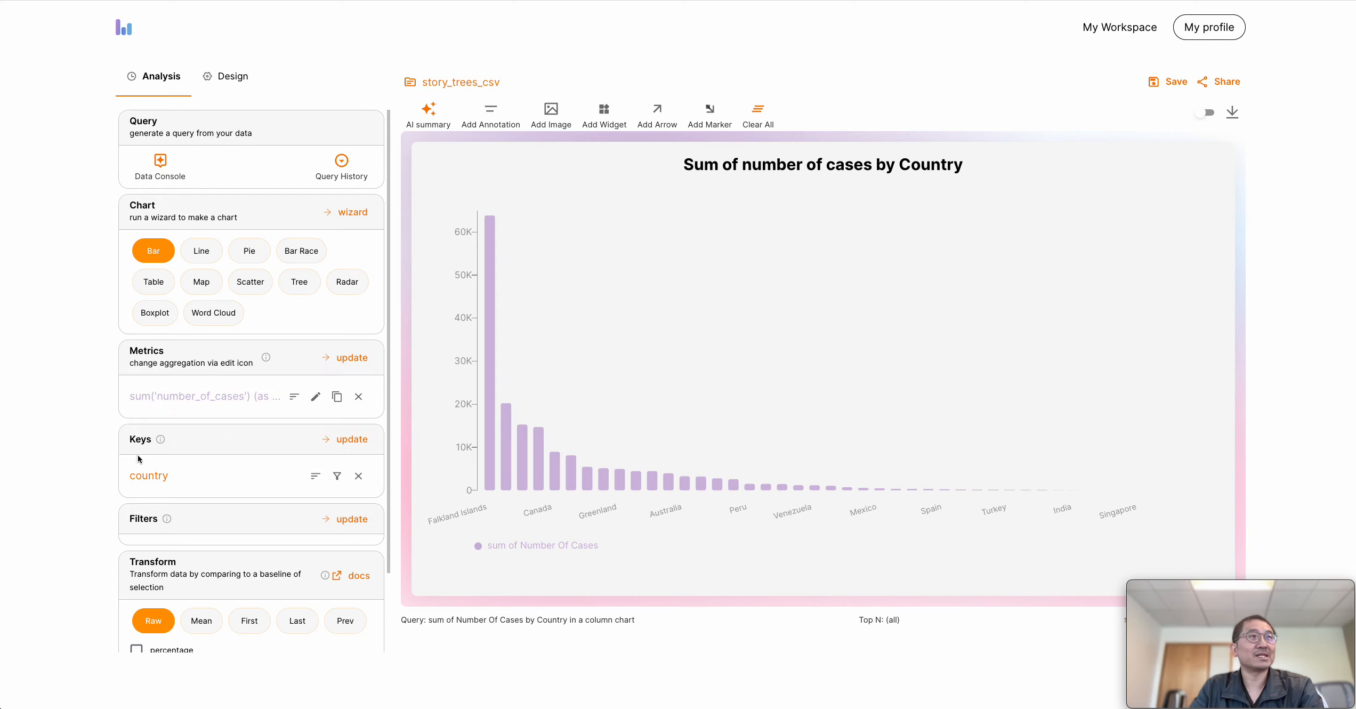
pyautogui.click(352, 357)
pyautogui.click(195, 493)
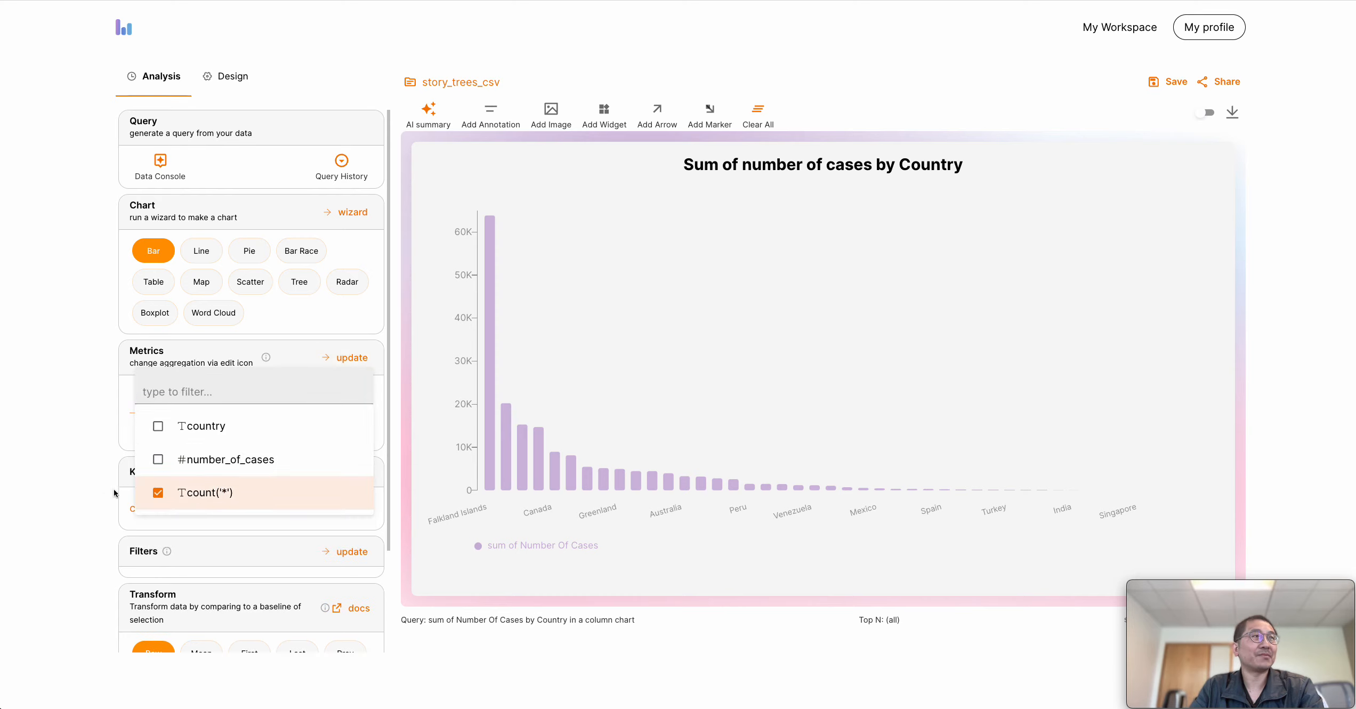
pyautogui.click(88, 476)
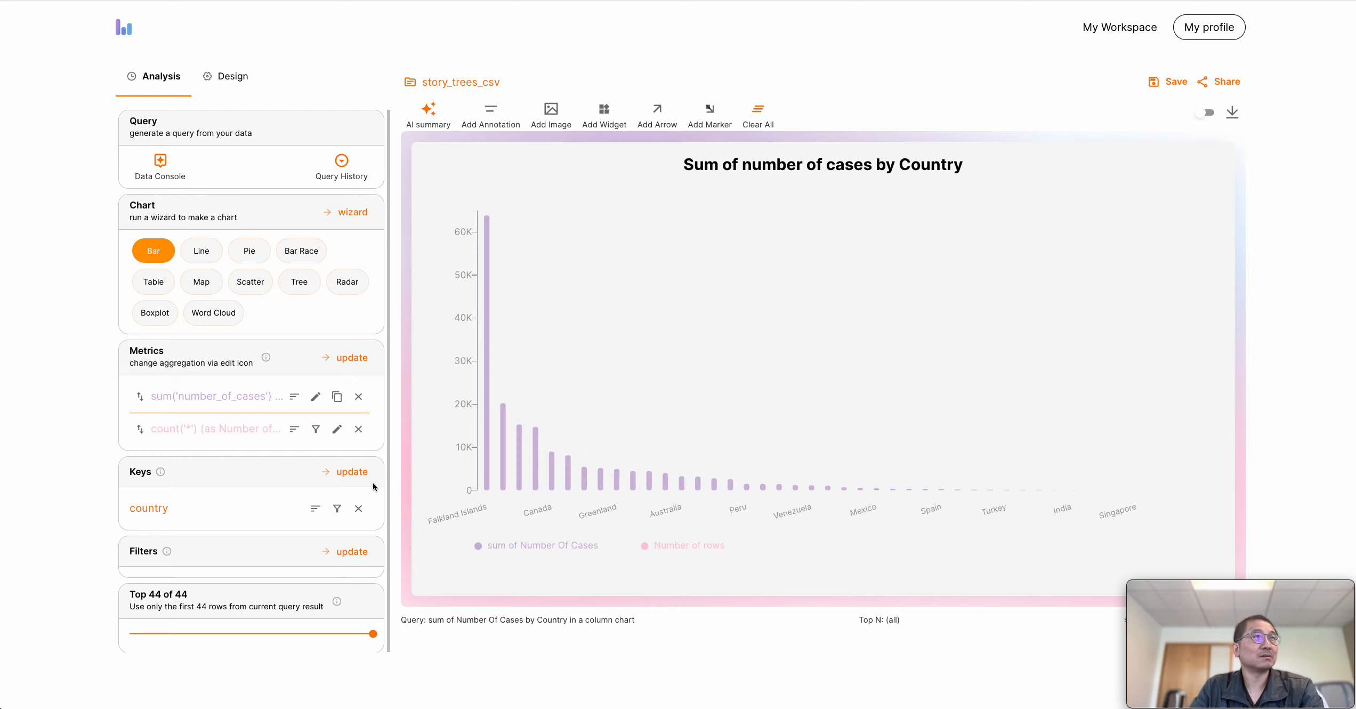
pyautogui.click(358, 429)
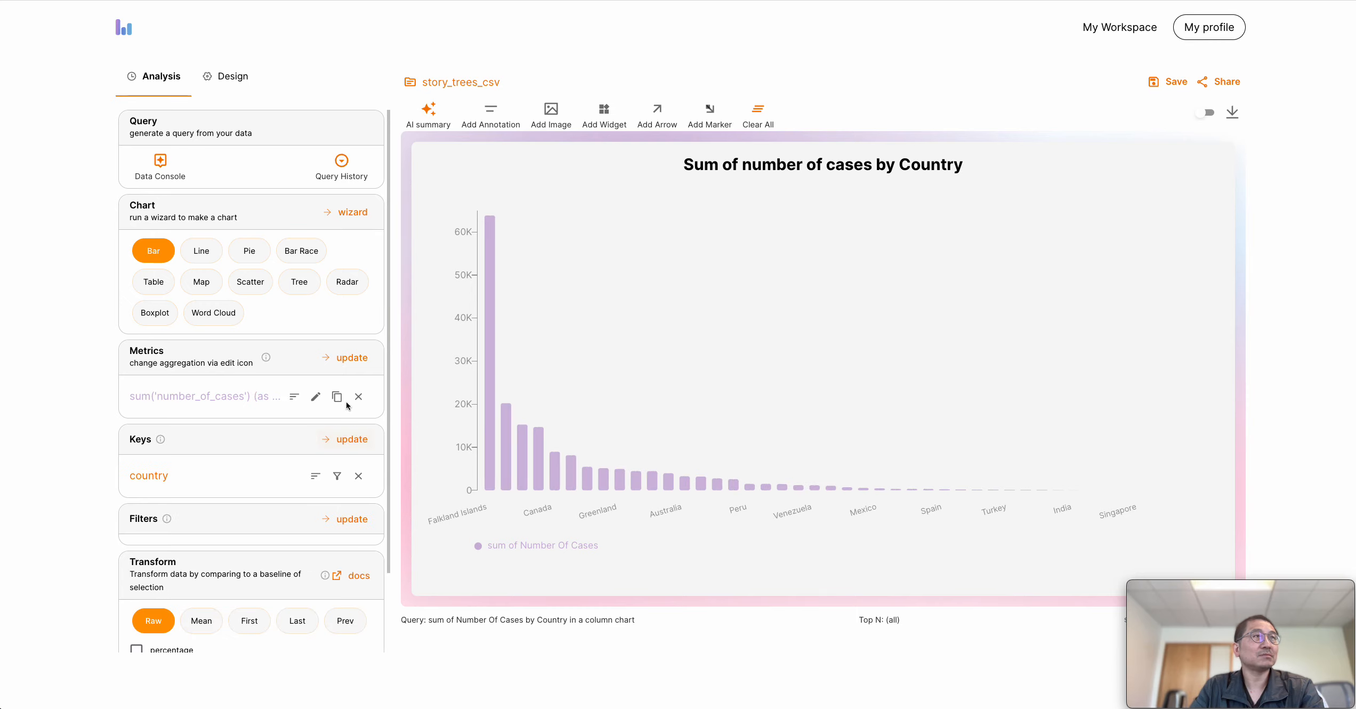
# Try the AVG aggregation on the number_of_cases metric and set it back to SUM
pyautogui.click(316, 398)
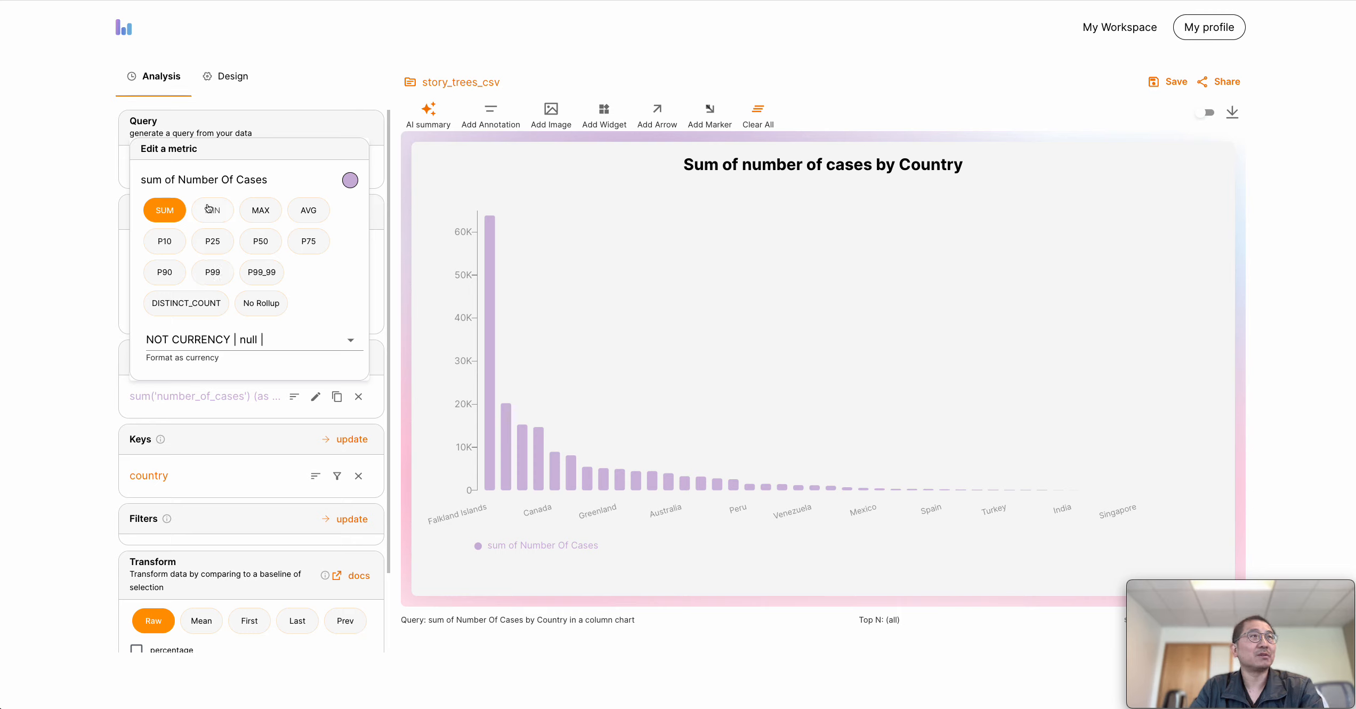
pyautogui.click(308, 212)
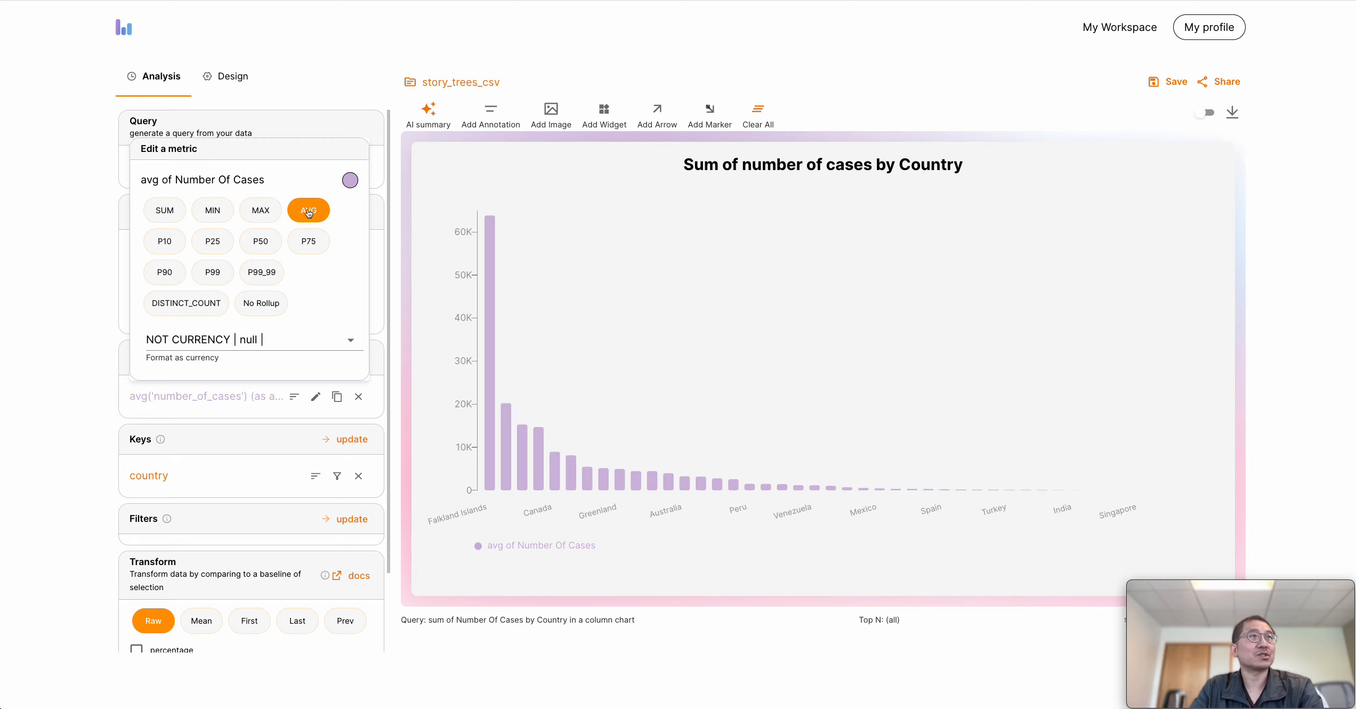
pyautogui.click(180, 214)
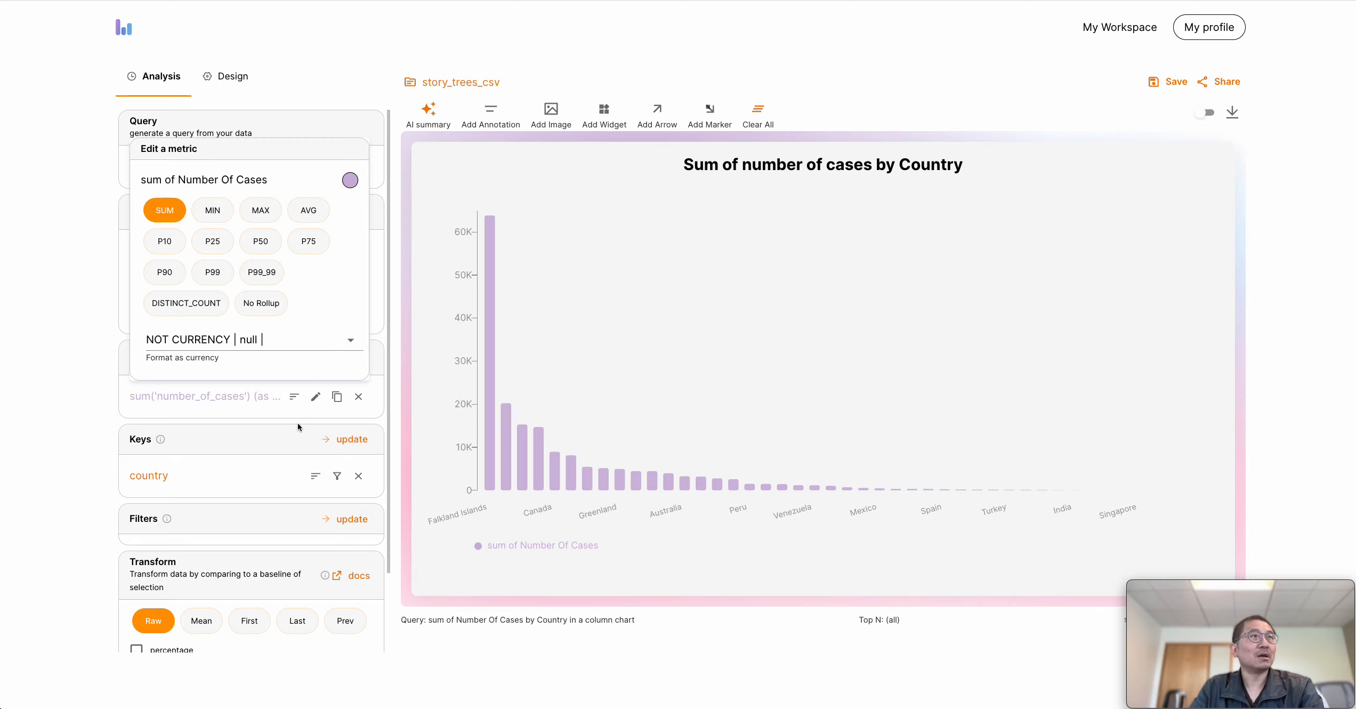
pyautogui.click(249, 425)
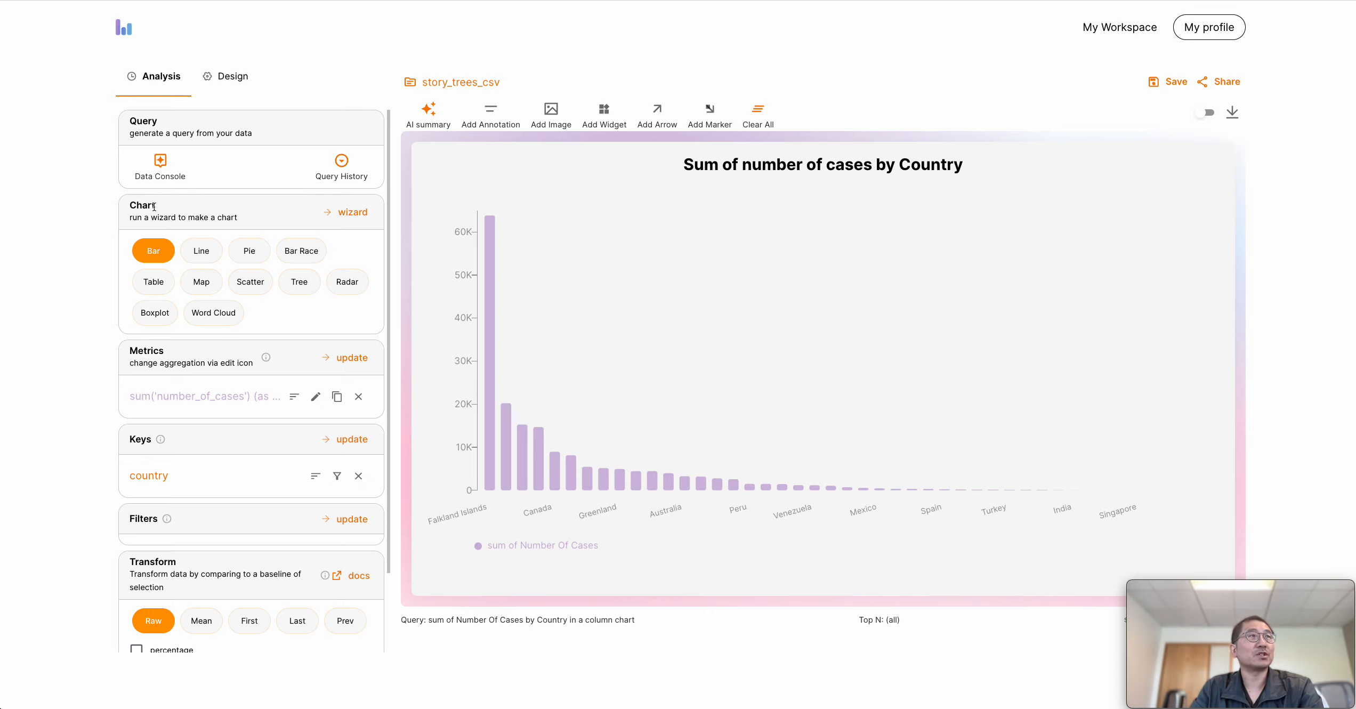
# Try the Map chart type for the cases by country and switch the chart to Line
pyautogui.click(216, 283)
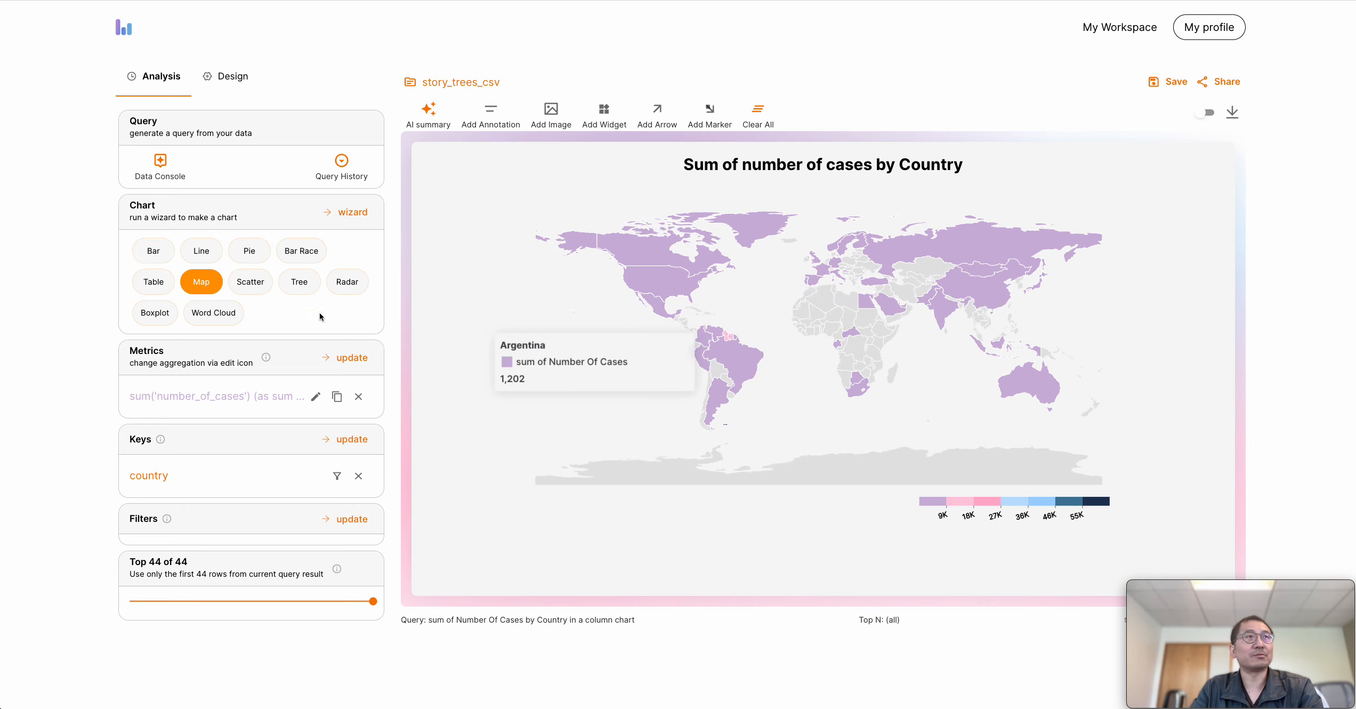
pyautogui.click(199, 249)
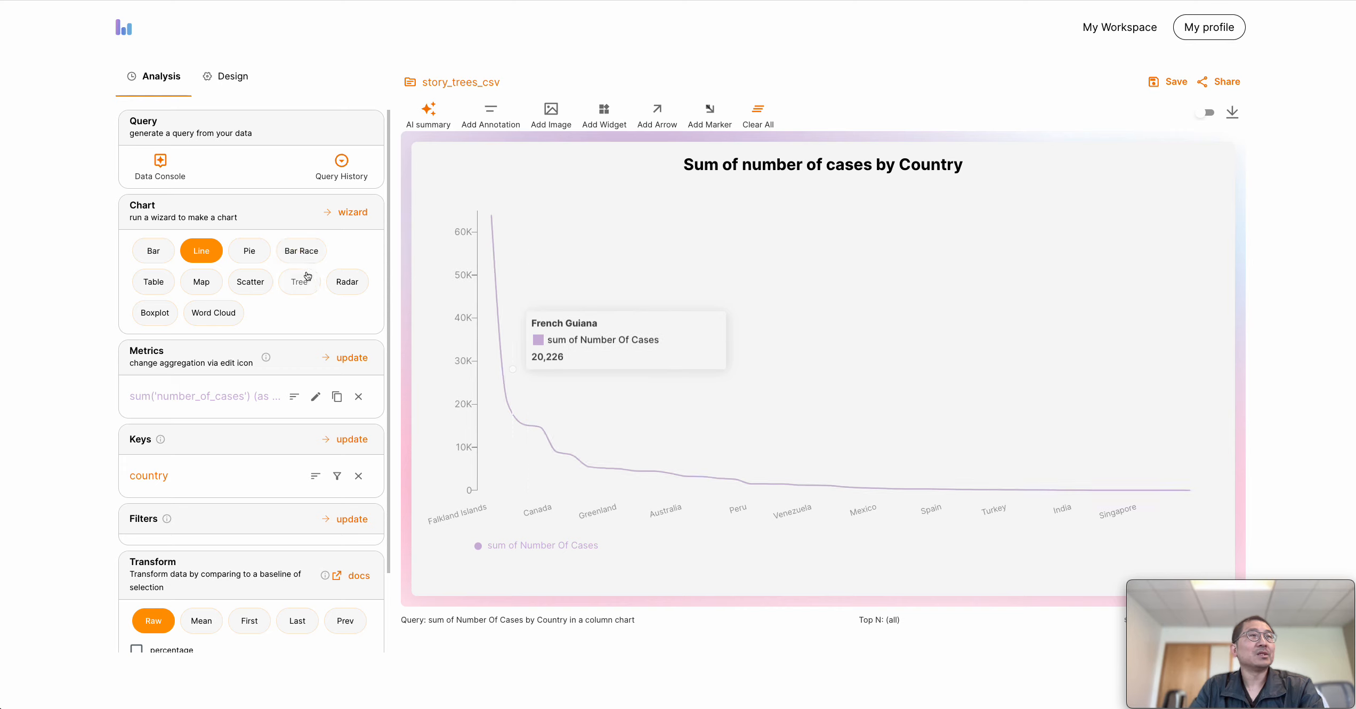
# Review the required metrics and optional key choices for a Line chart in the Chart Wizard, and close it without making a chart
pyautogui.click(352, 213)
pyautogui.click(468, 121)
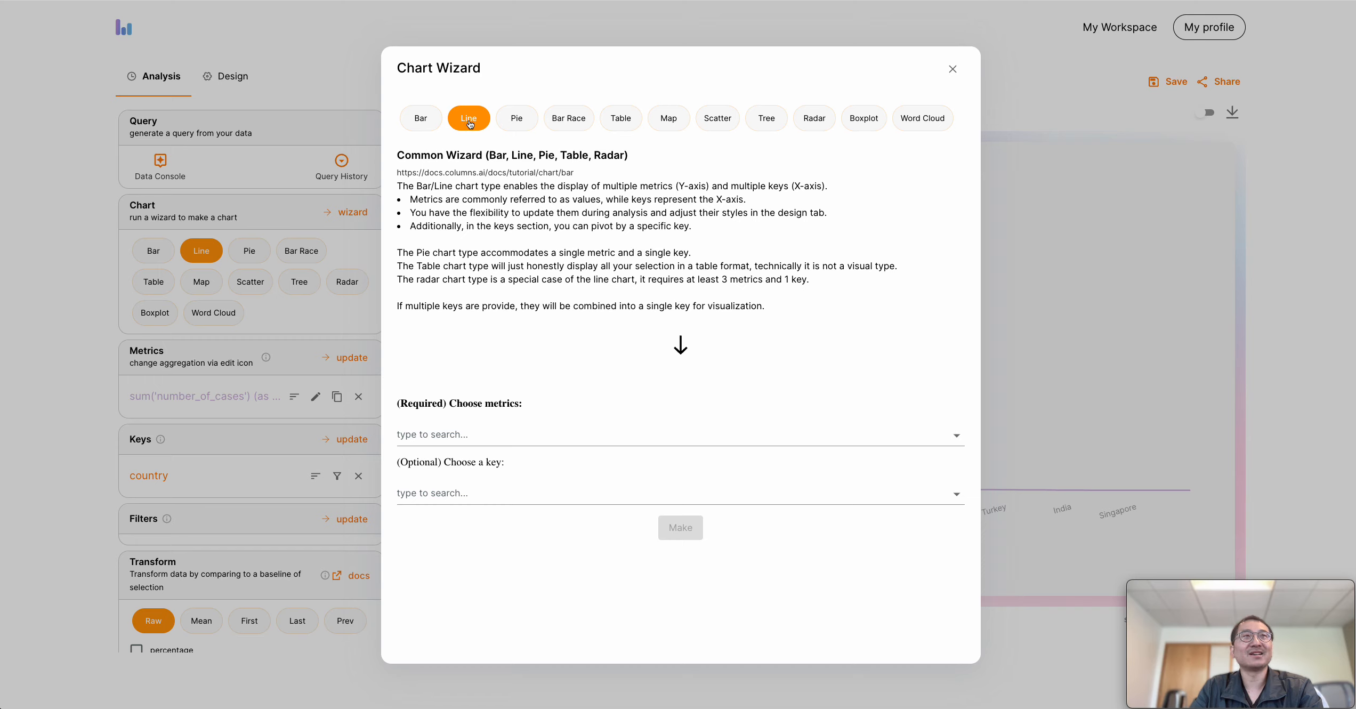
pyautogui.click(515, 433)
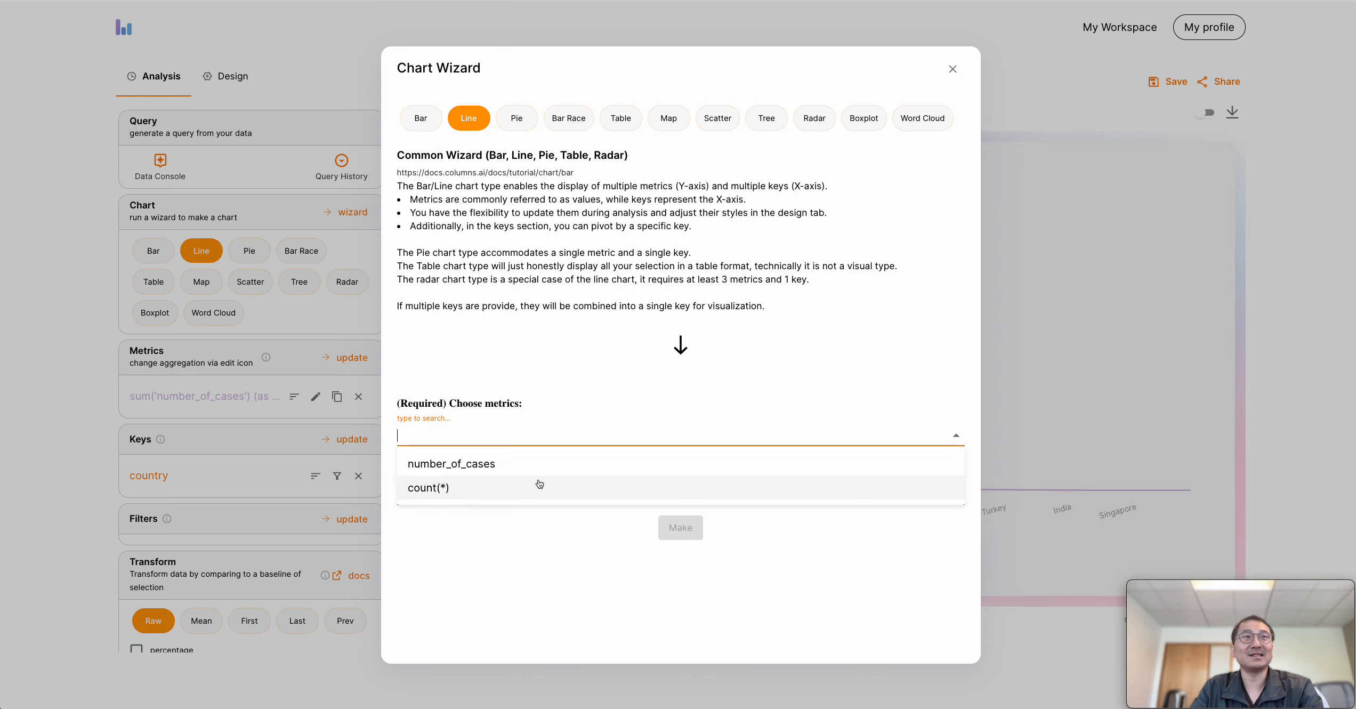
pyautogui.click(538, 376)
pyautogui.doubleClick(421, 403)
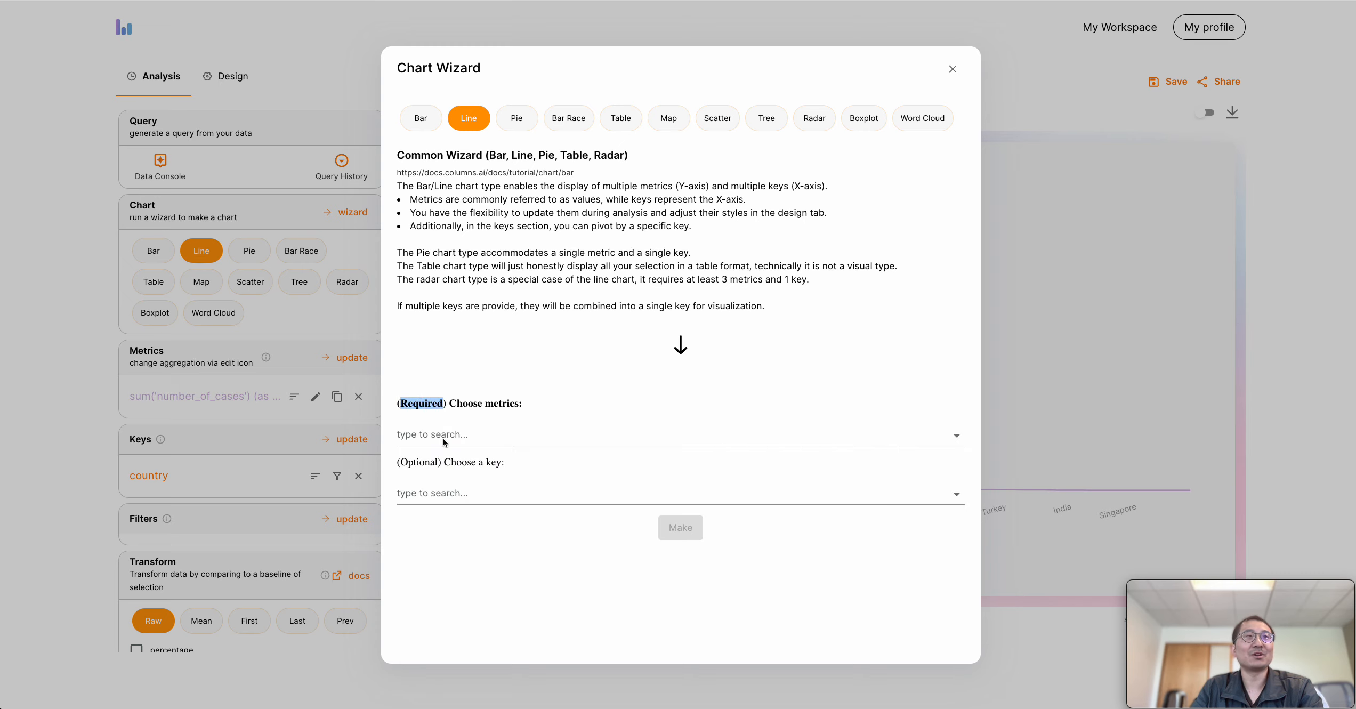
pyautogui.doubleClick(430, 465)
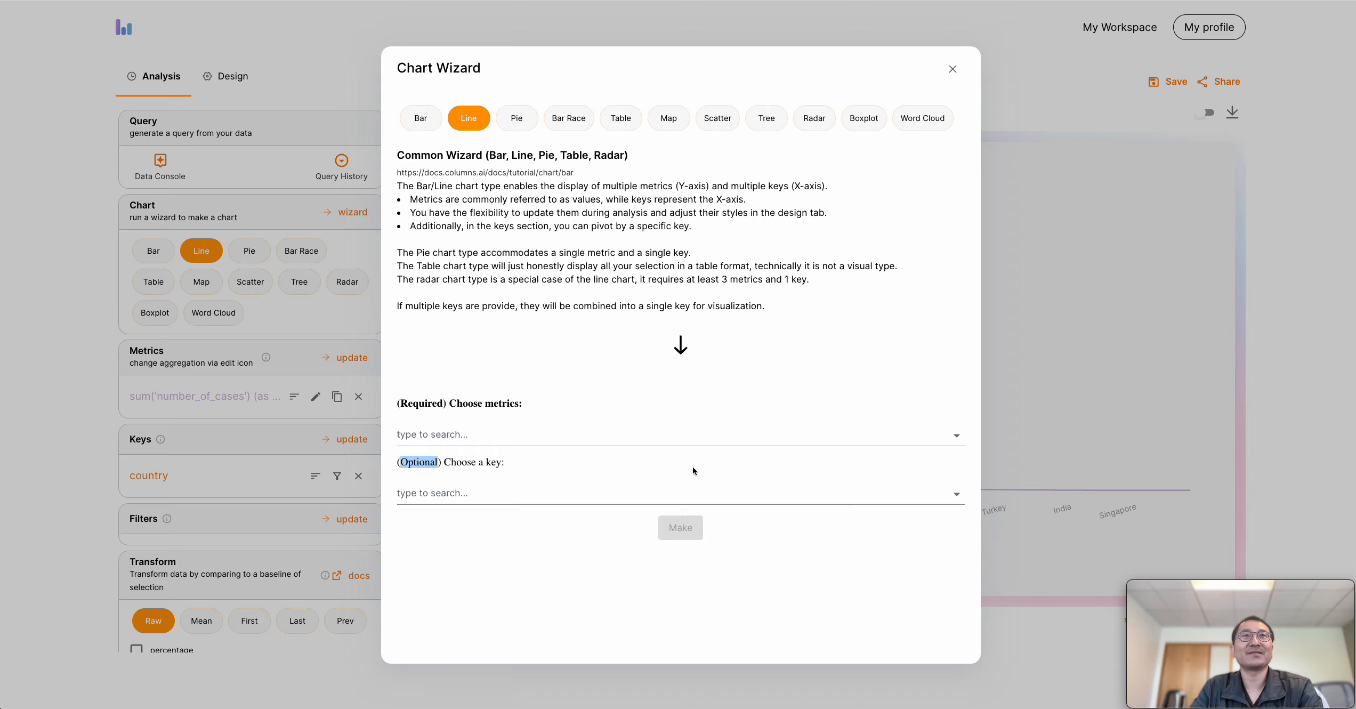
pyautogui.click(953, 70)
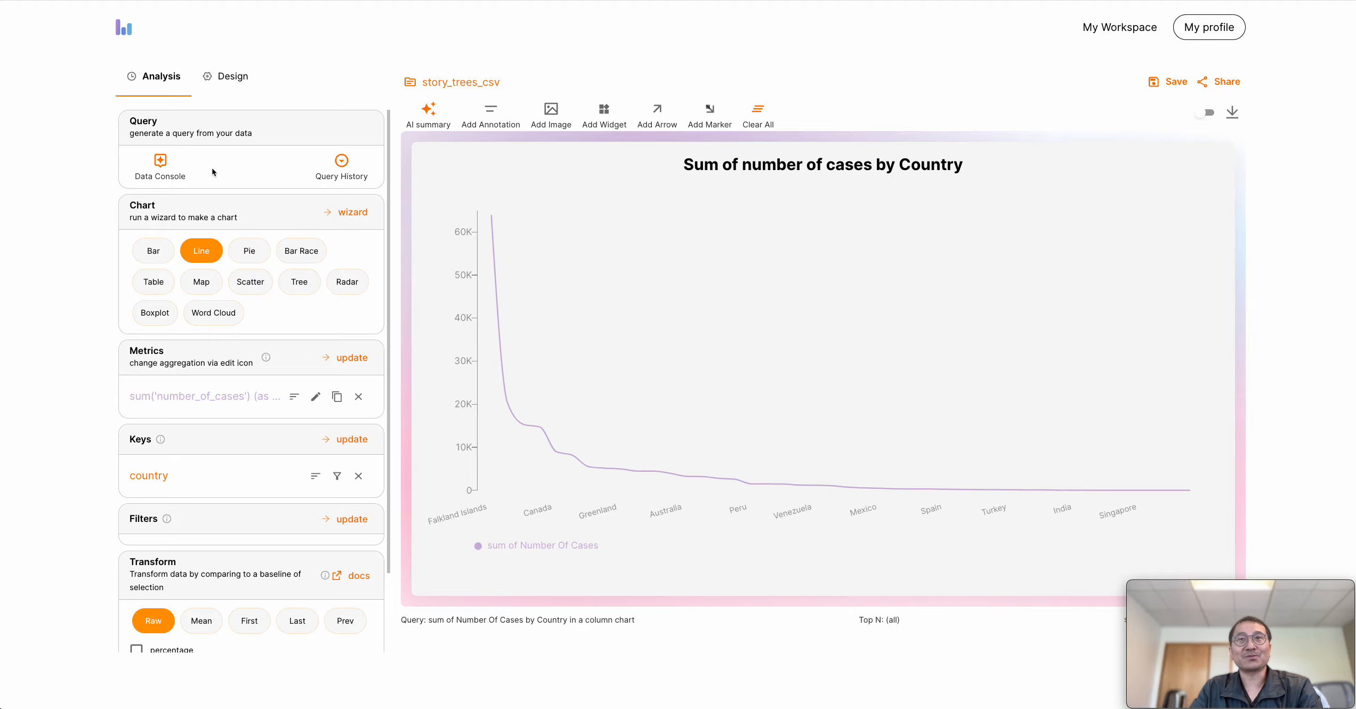
# View the recommended queries in the Data Console and the list of earlier queries in the Query History
pyautogui.click(171, 177)
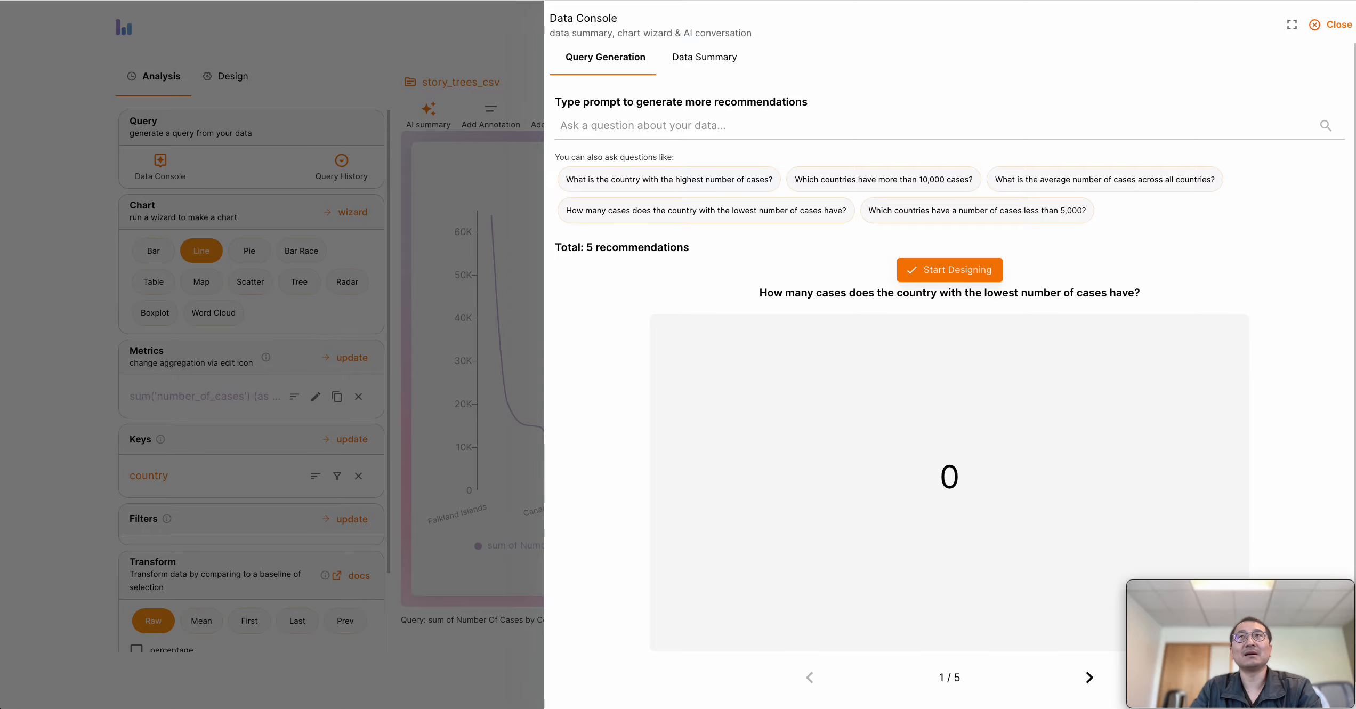
pyautogui.click(1337, 31)
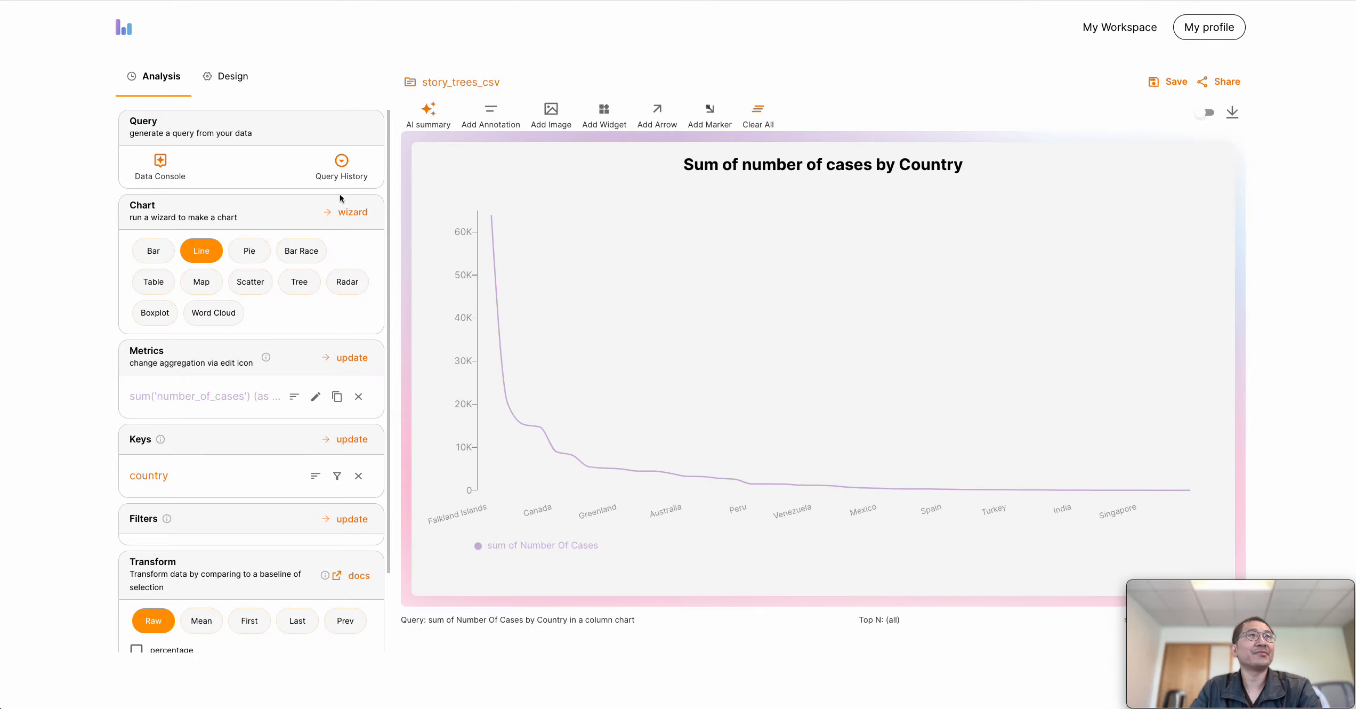
pyautogui.click(343, 164)
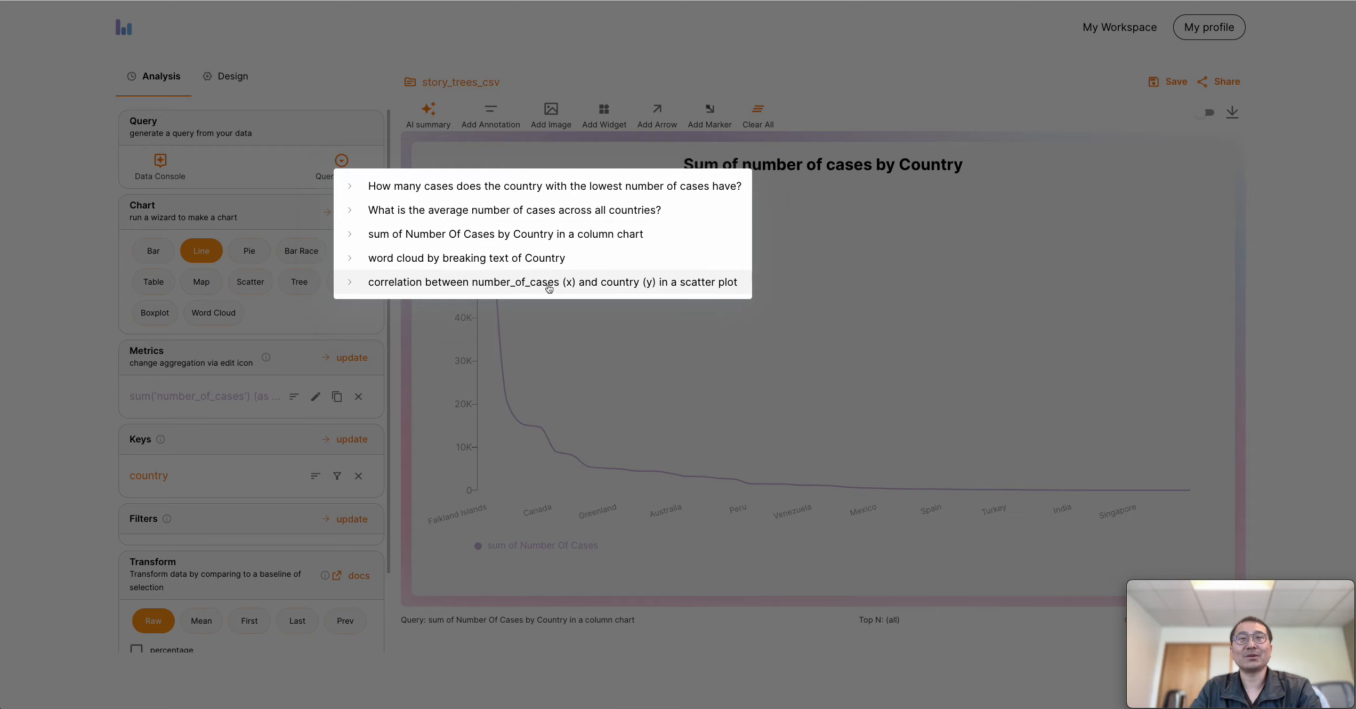
pyautogui.click(308, 324)
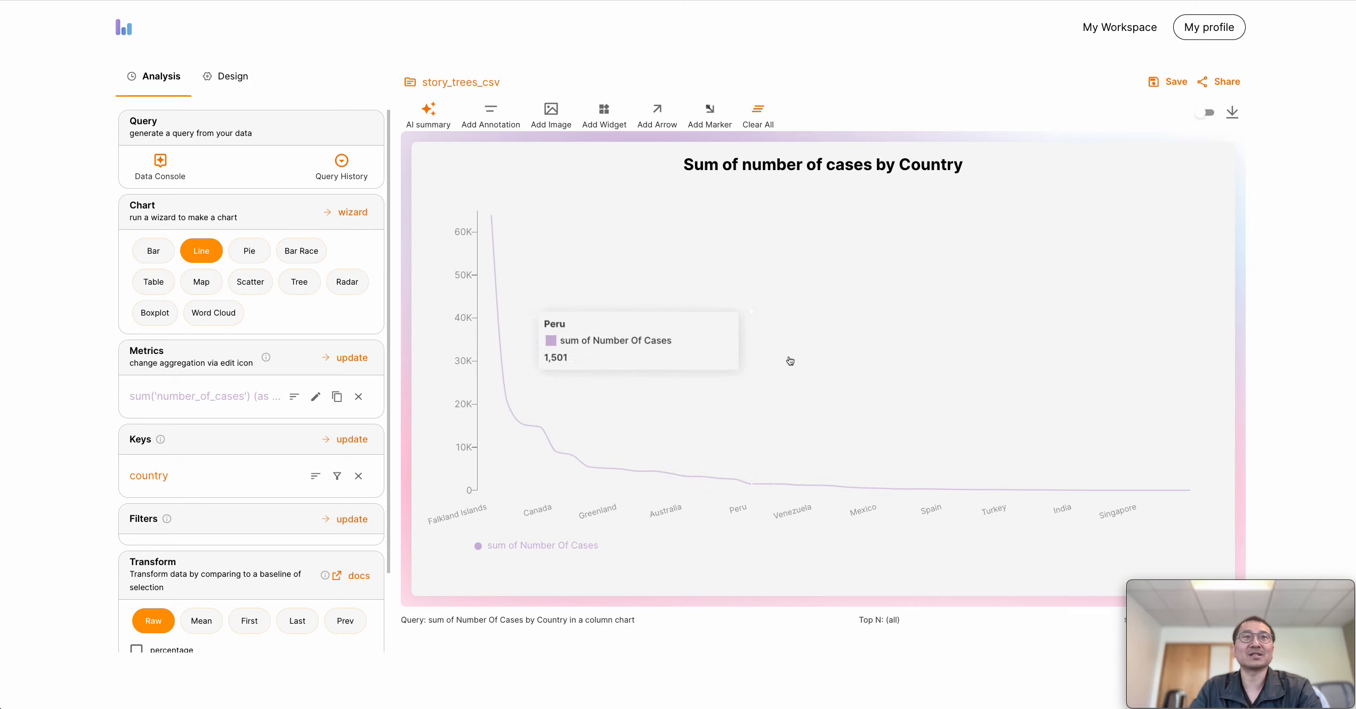
# Move the chart title slightly, keeping it centred above the line chart, and open its text for editing
pyautogui.click(848, 177)
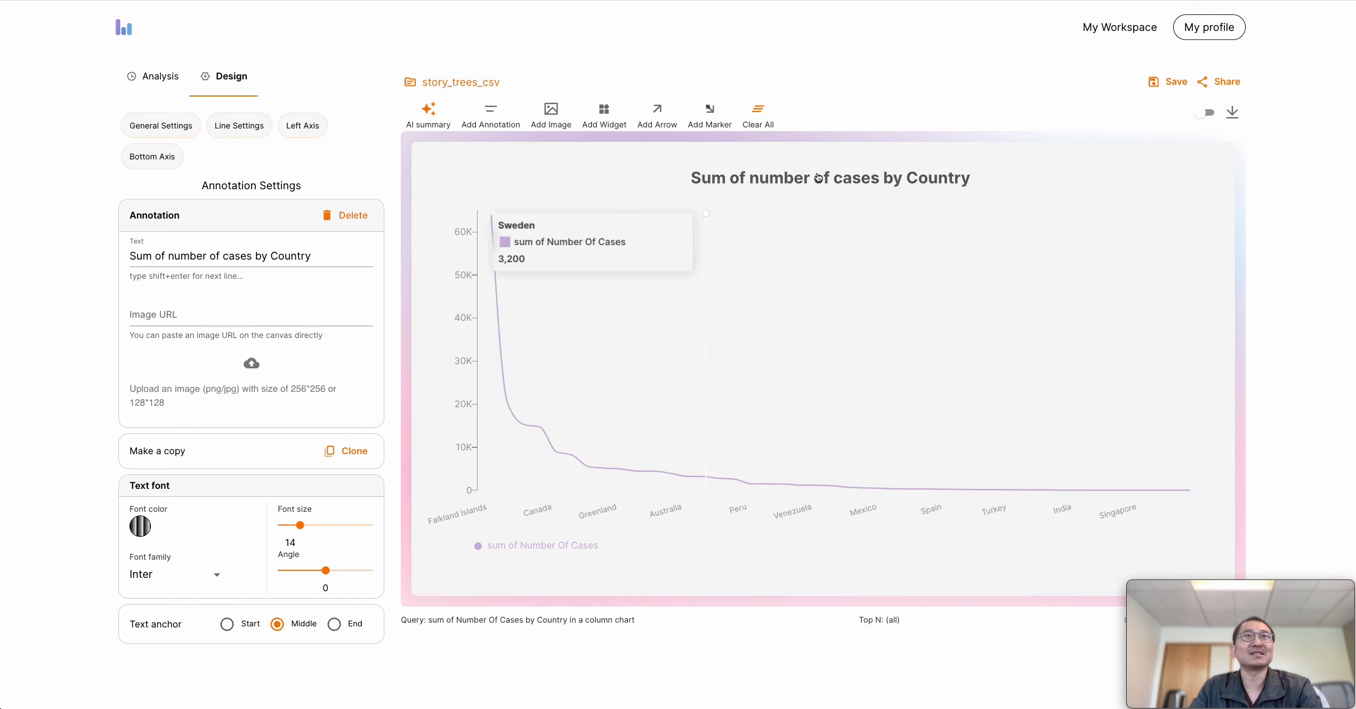
pyautogui.moveTo(818, 179); pyautogui.dragTo(820, 169)
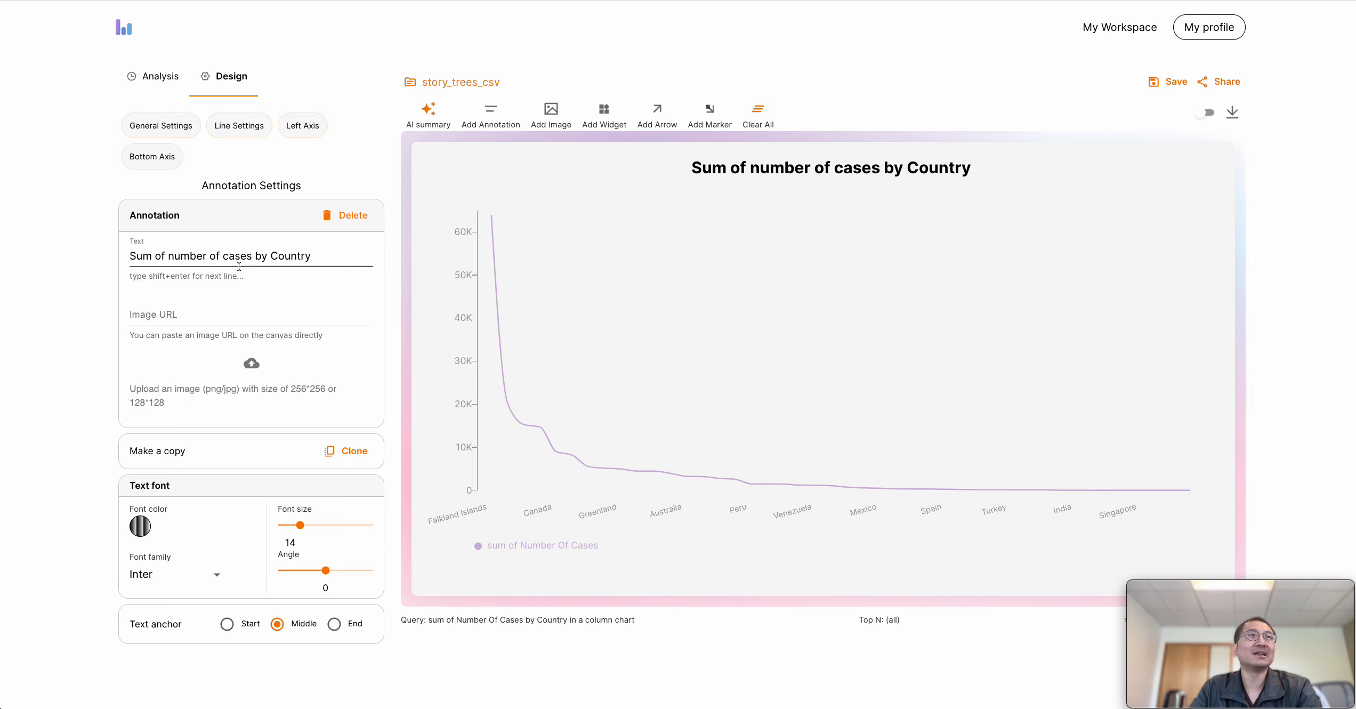
pyautogui.click(312, 255)
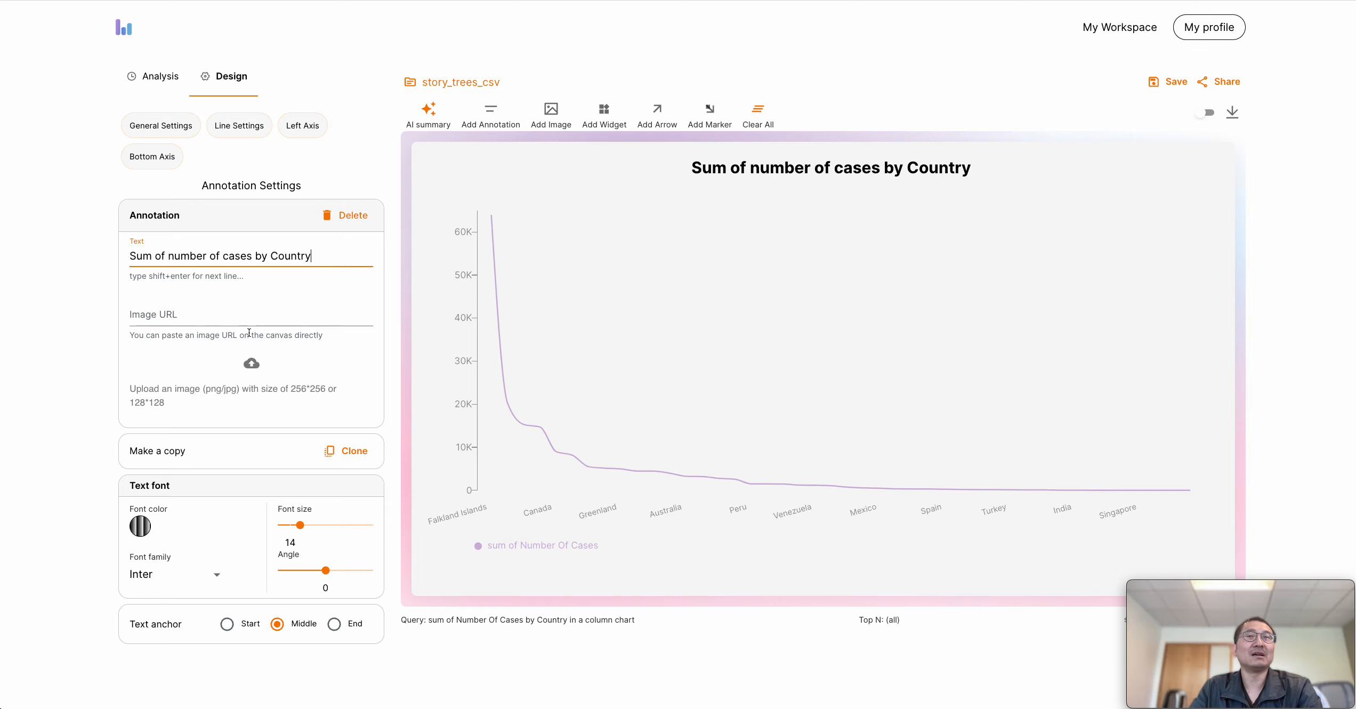
# Move the legend to the centre below the chart and set the number_of_cases metric colour to orange #f57c00
pyautogui.moveTo(536, 551); pyautogui.dragTo(820, 570)
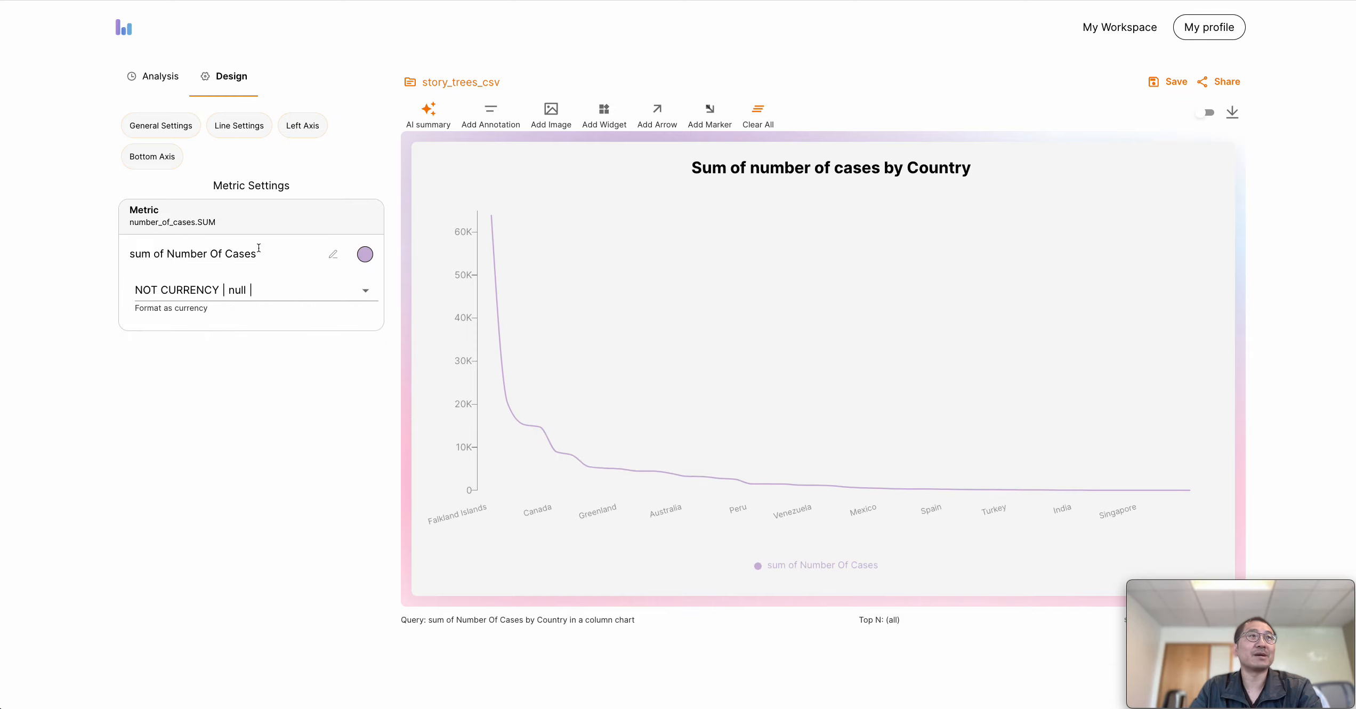
pyautogui.click(365, 255)
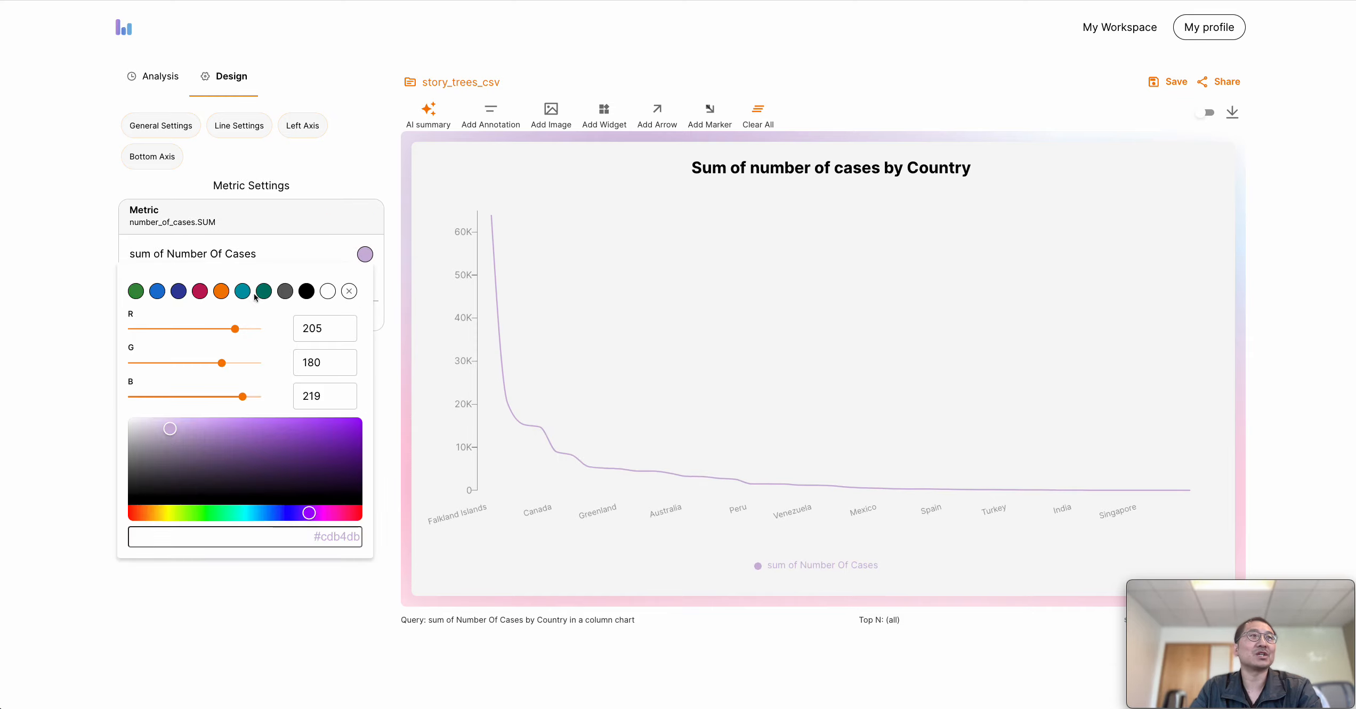
pyautogui.click(221, 291)
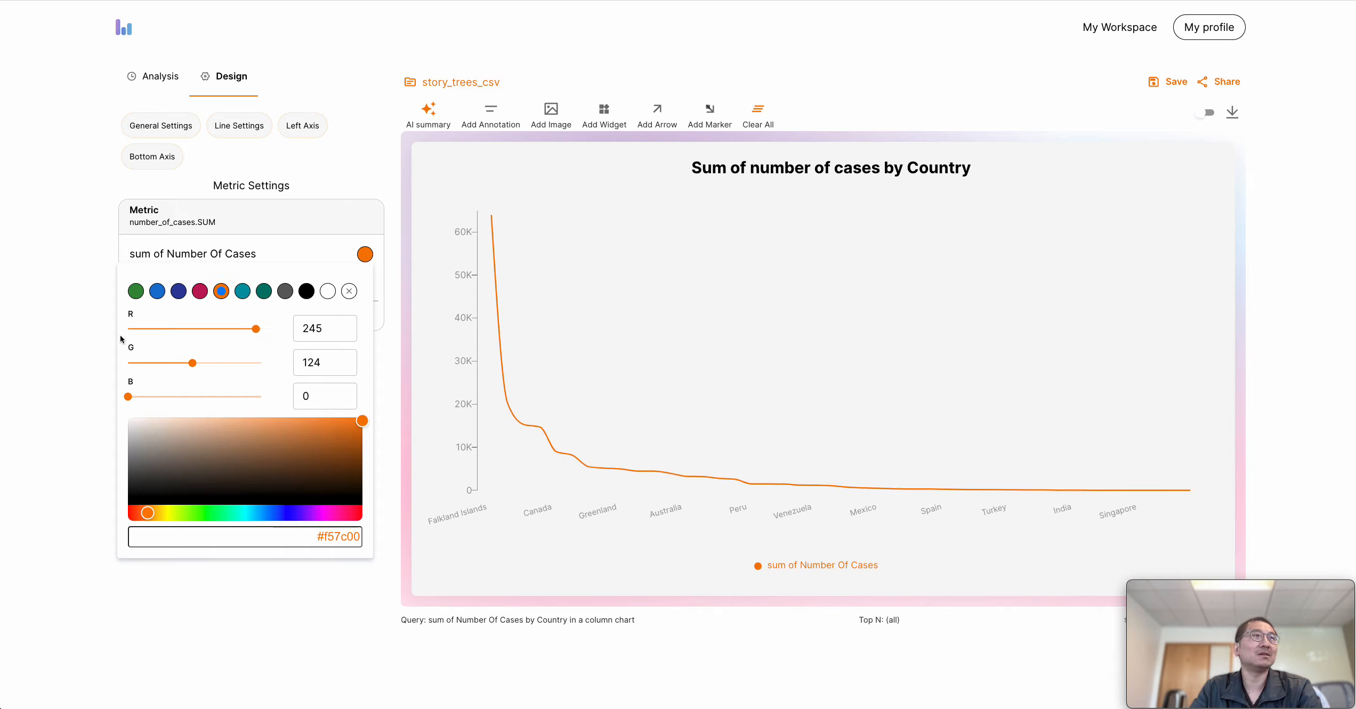
# Rename the sum of Number Of Cases metric as Cases
pyautogui.moveTo(228, 254); pyautogui.dragTo(87, 255)
pyautogui.press('BackSpace')
pyautogui.press('BackSpace')
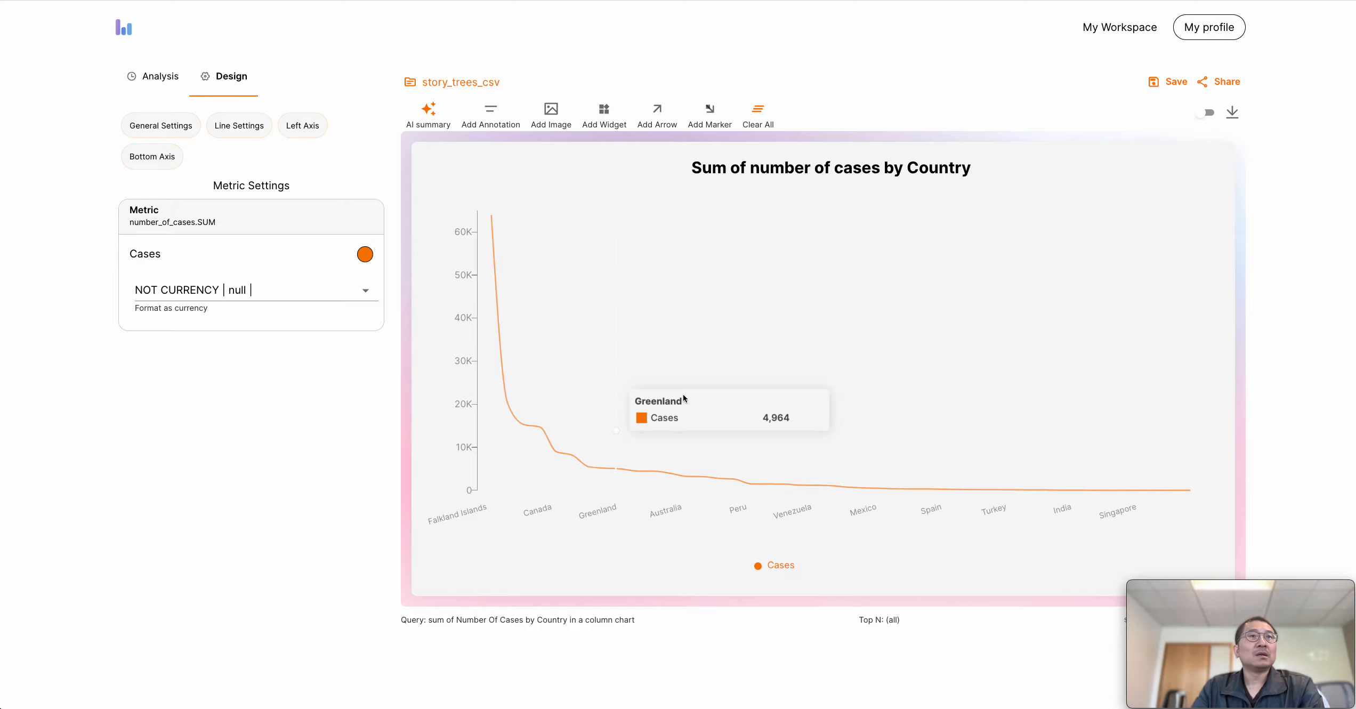
# Try the Area line type with the teal #0097a7 accent colour on the Cases line and set the type back to Line
pyautogui.moveTo(515, 437)
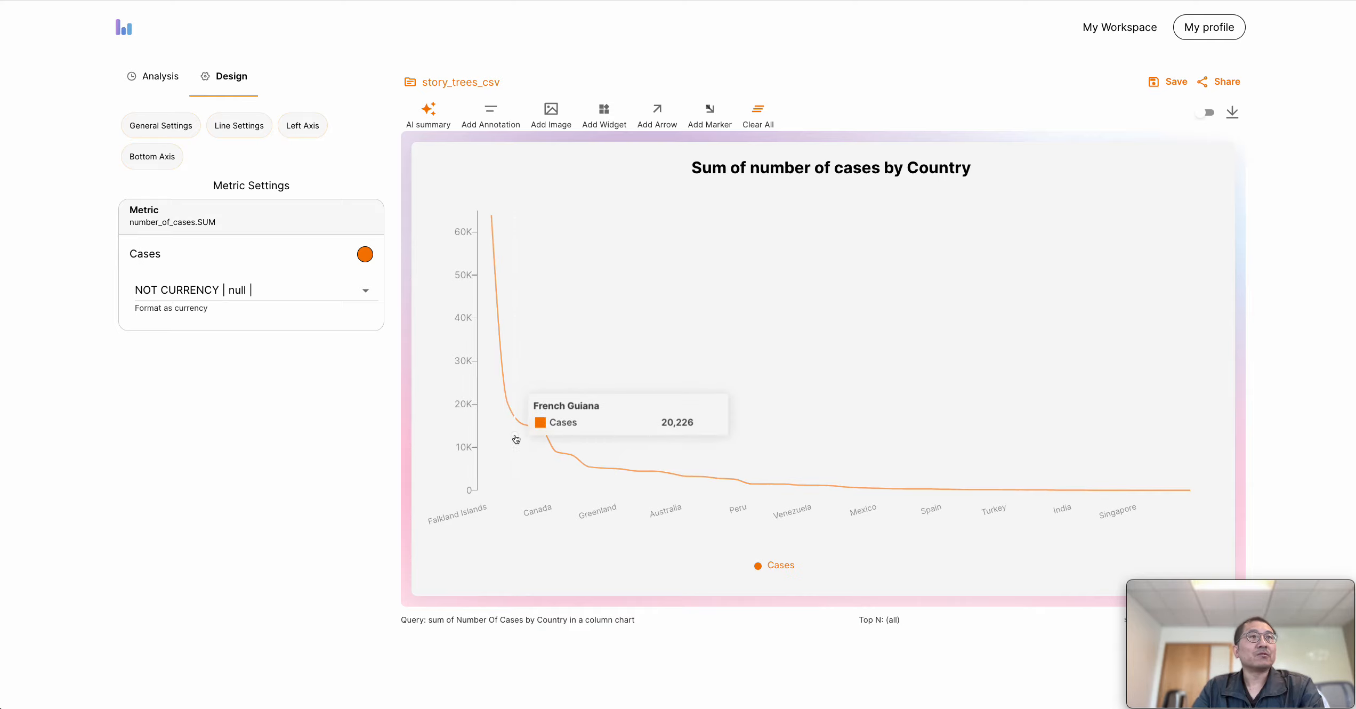
pyautogui.click(699, 476)
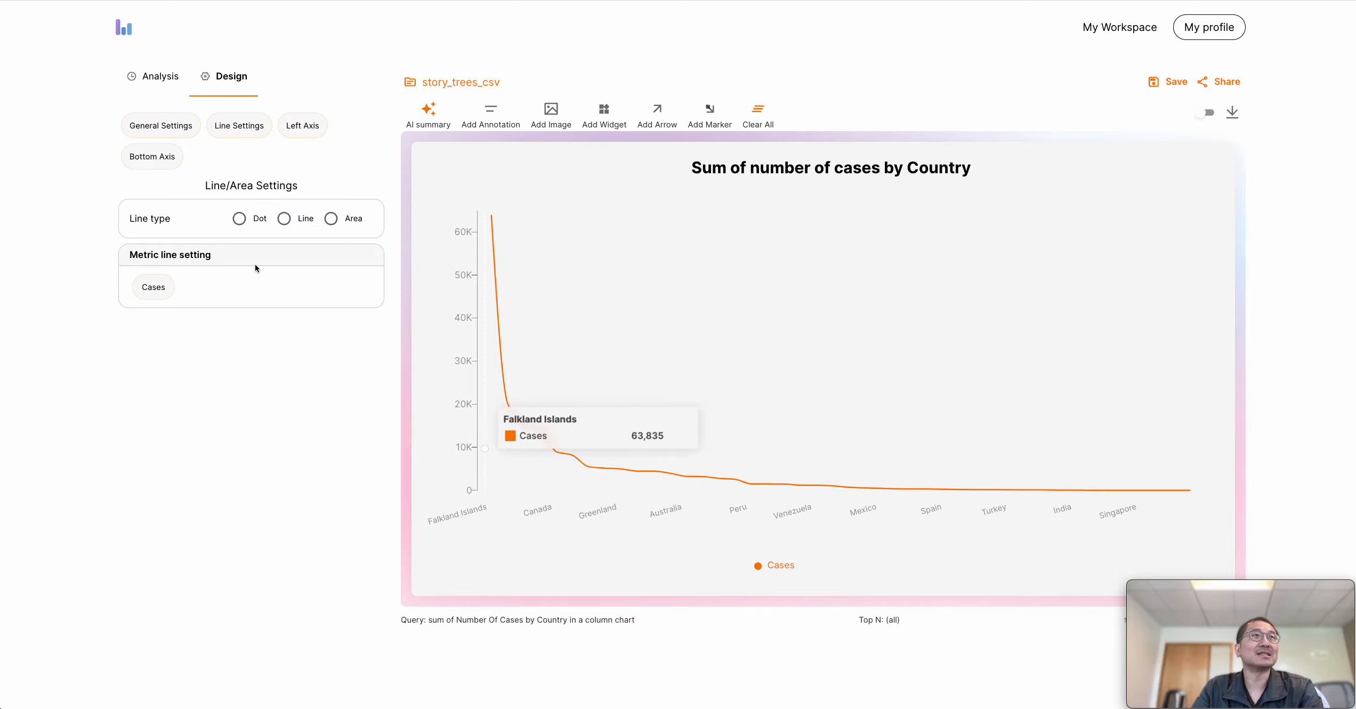
pyautogui.click(345, 225)
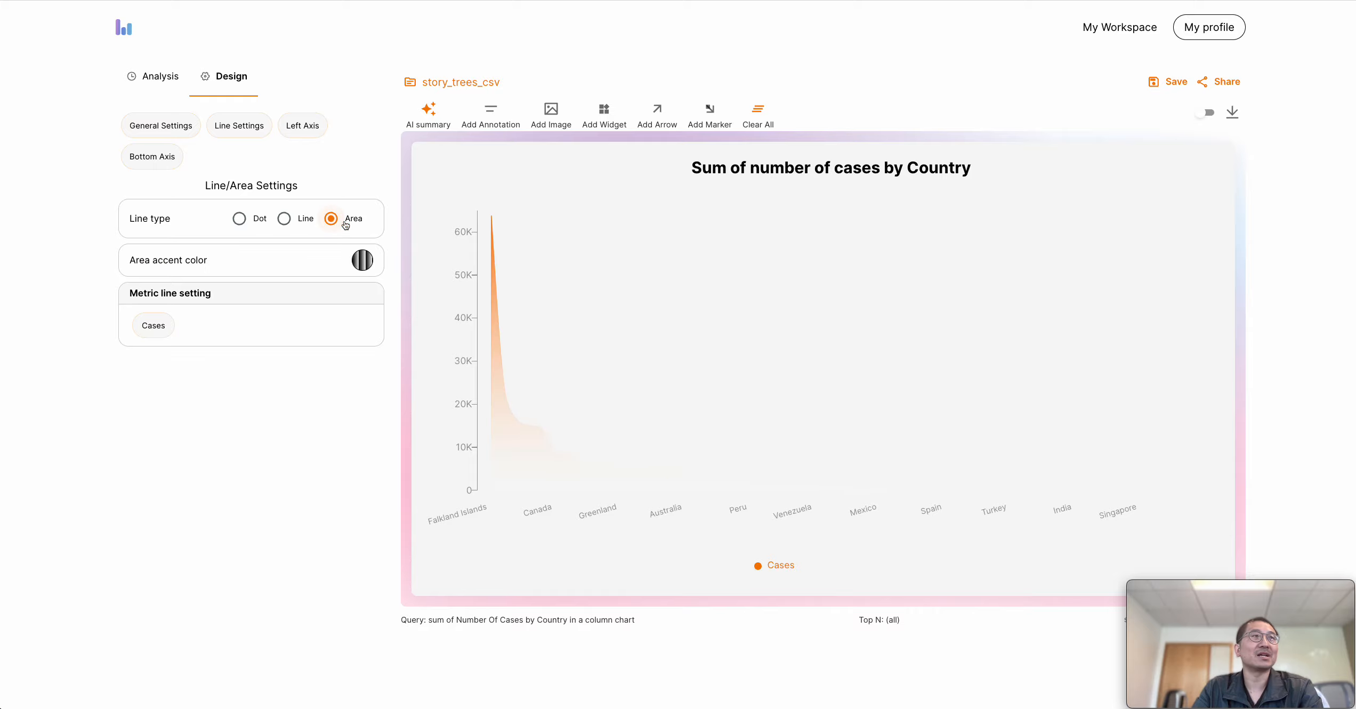
pyautogui.click(363, 261)
pyautogui.click(242, 301)
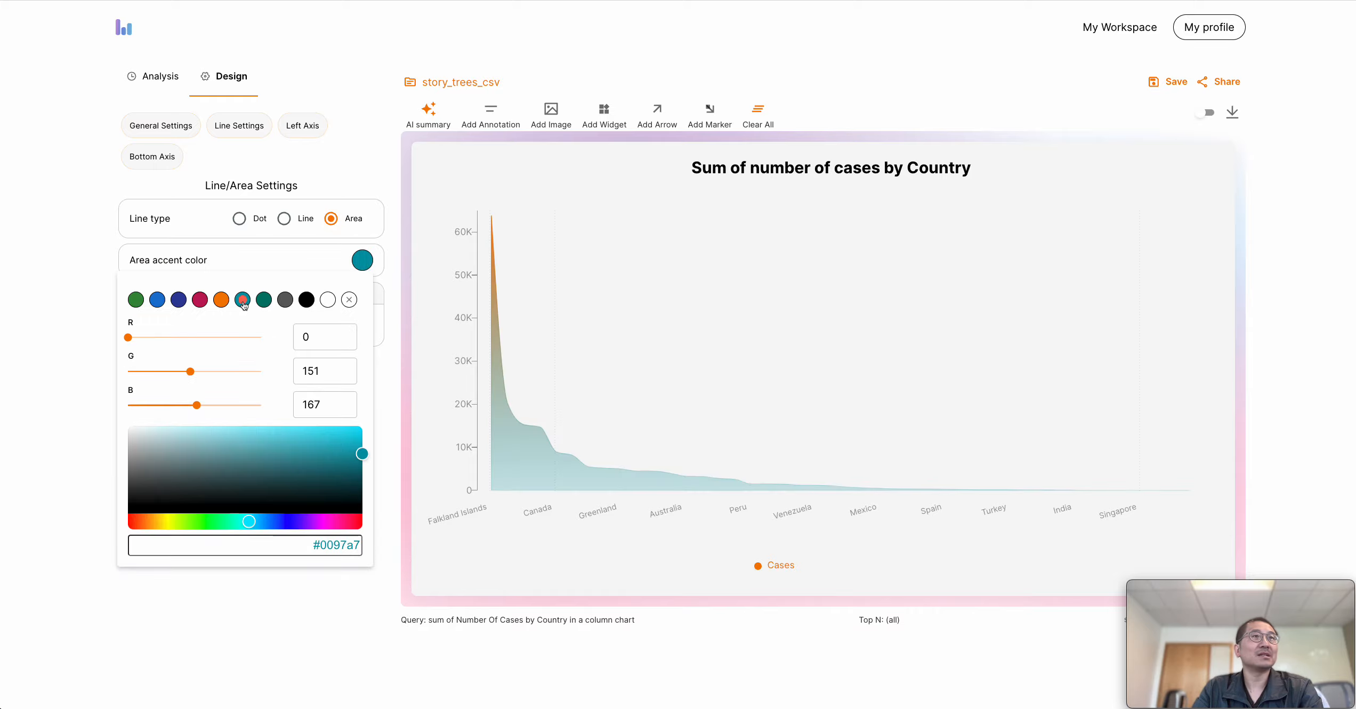
pyautogui.click(80, 441)
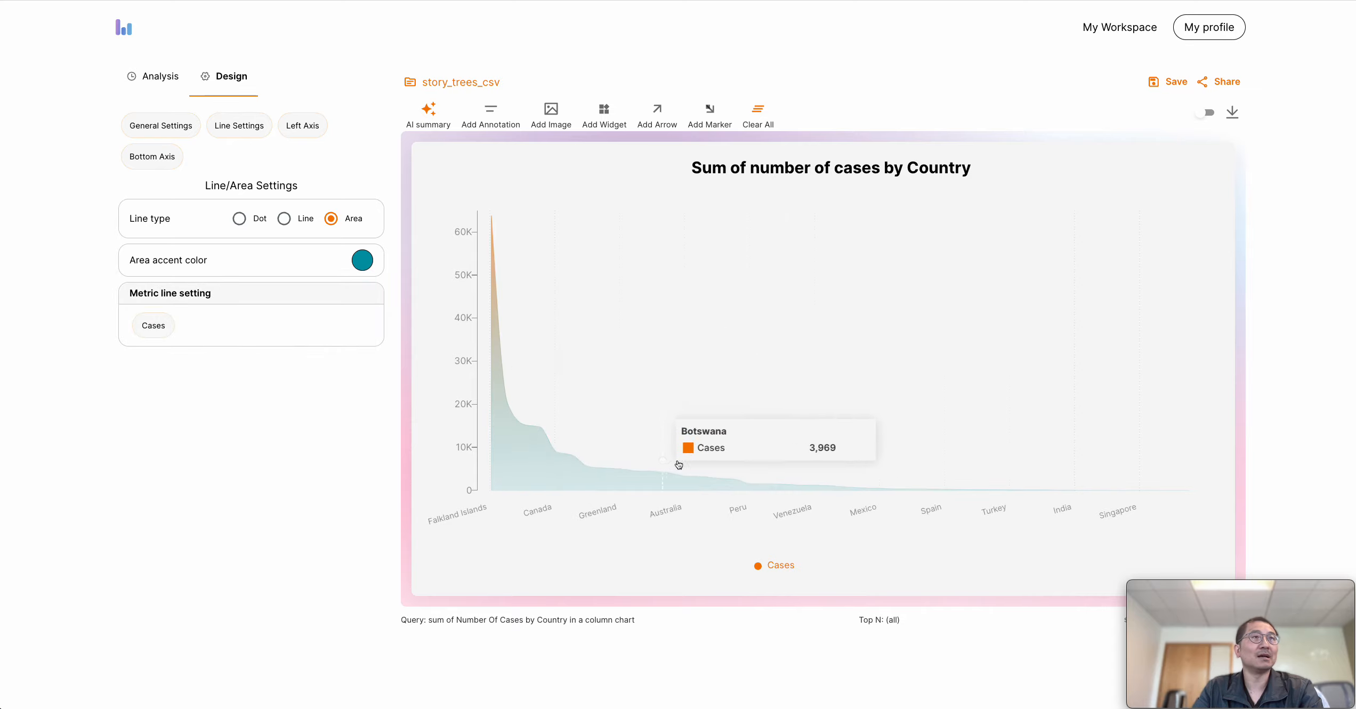
pyautogui.click(295, 222)
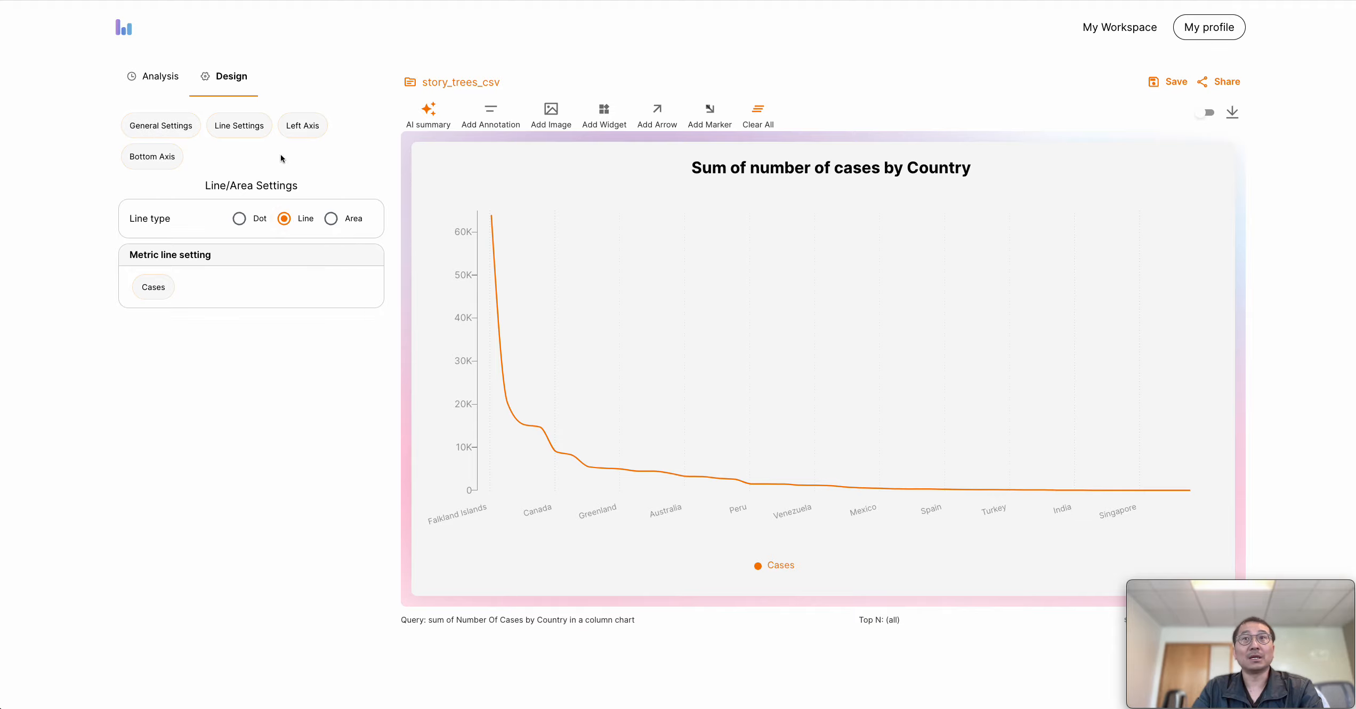
# Switch the chart type to Bar and view the design settings of its bars, title, legend and left axis
pyautogui.click(165, 80)
pyautogui.click(156, 252)
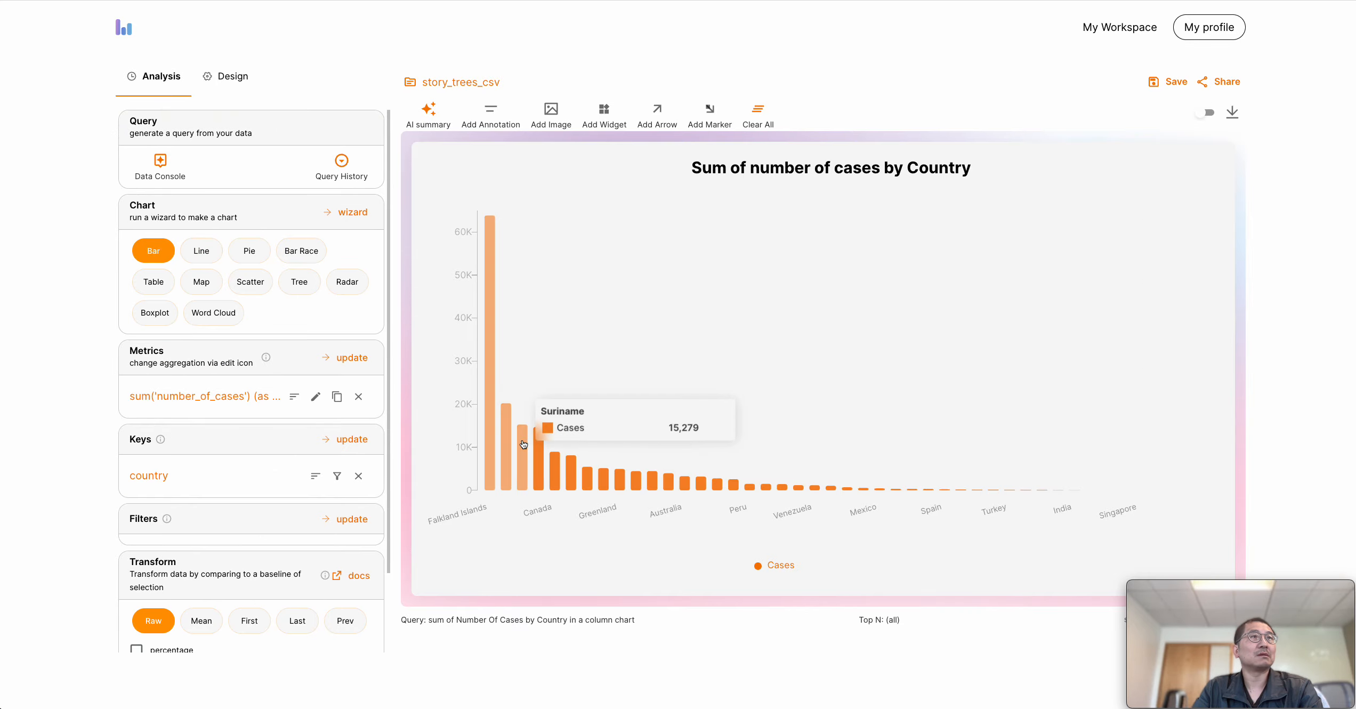
pyautogui.click(504, 437)
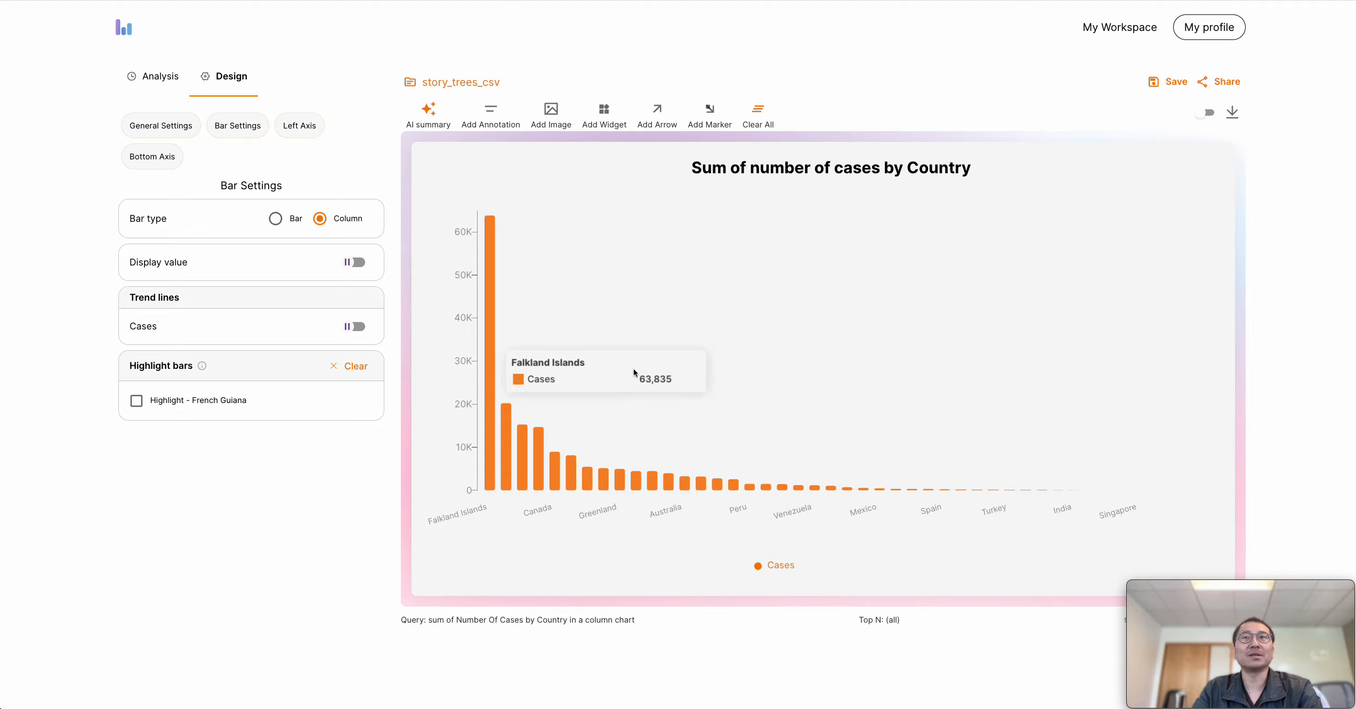
pyautogui.click(801, 174)
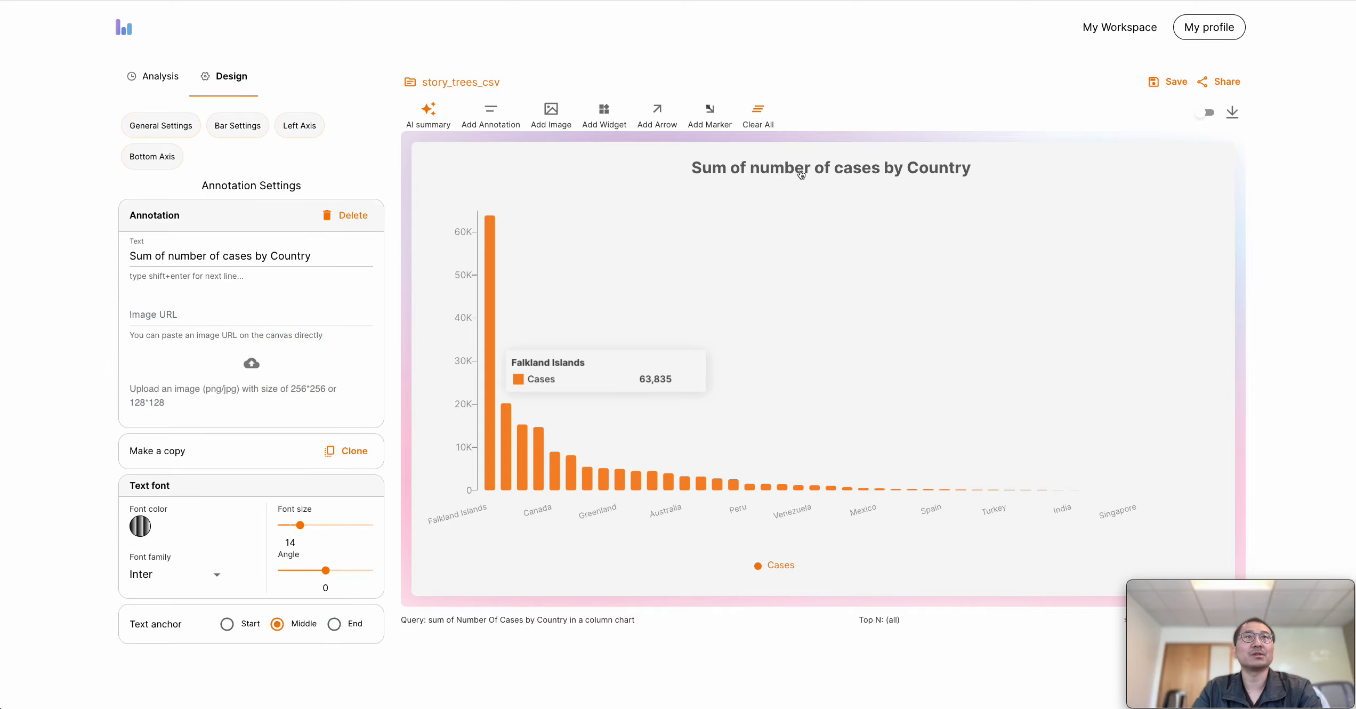
pyautogui.click(777, 570)
pyautogui.click(463, 445)
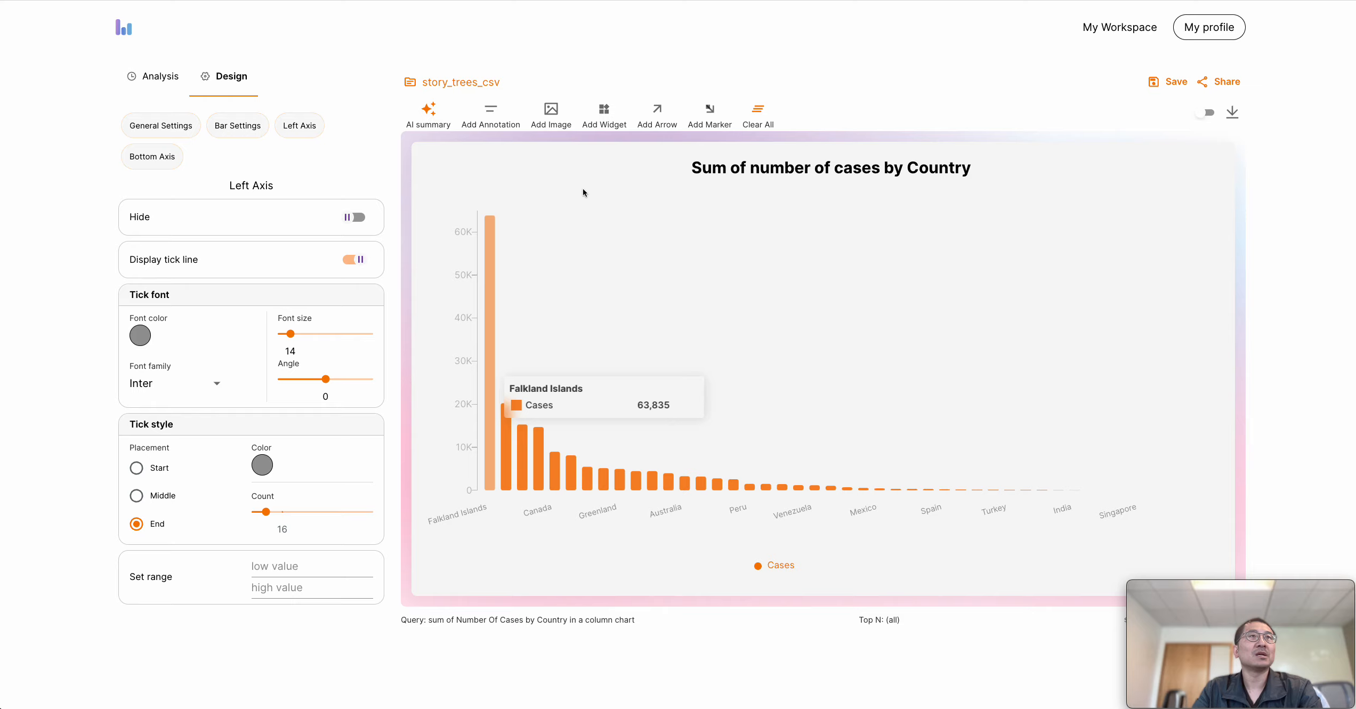
# Add a widget showing the total Cases and place it in the upper-right area of the chart
pyautogui.click(604, 114)
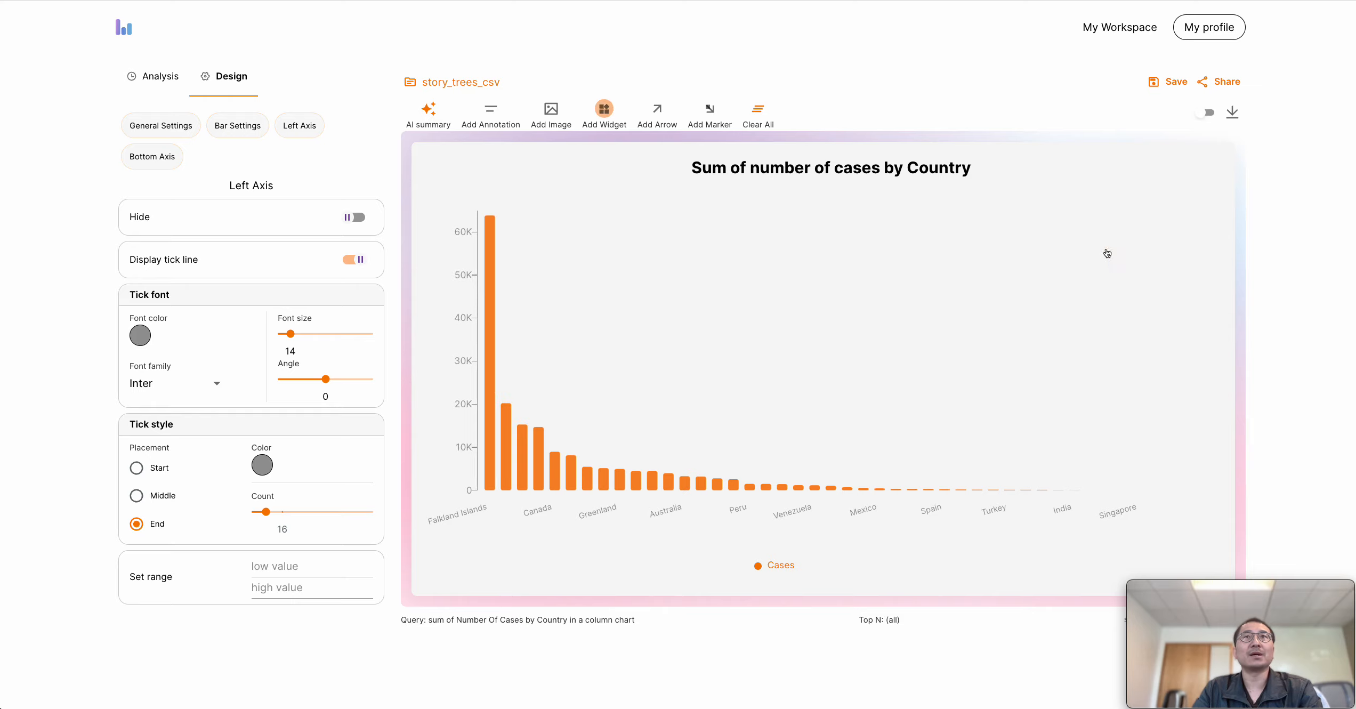
pyautogui.click(1120, 263)
pyautogui.moveTo(1119, 263); pyautogui.dragTo(1089, 221)
pyautogui.click(1089, 221)
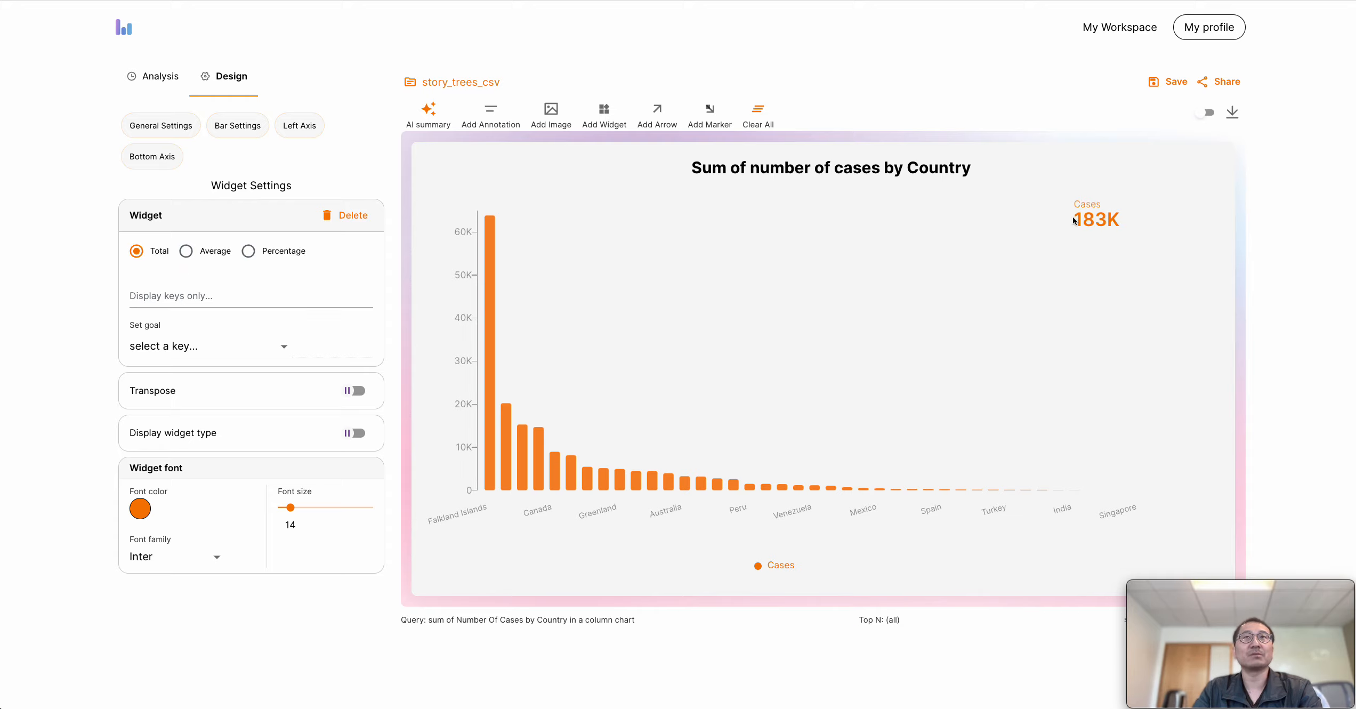
pyautogui.moveTo(1089, 218); pyautogui.dragTo(1136, 211)
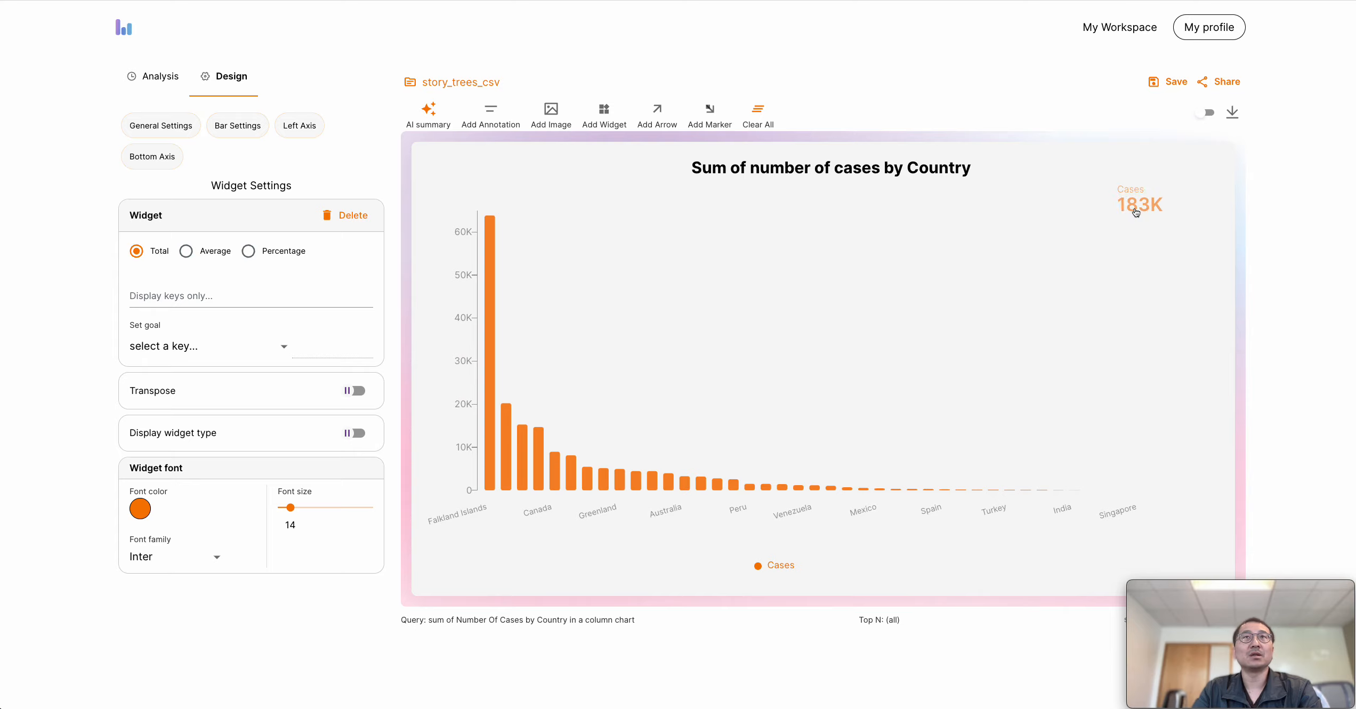
# Transpose the widget to list values by country, displaying only Falkland Islands, French Guiana, Suriname and Guyana
pyautogui.click(358, 400)
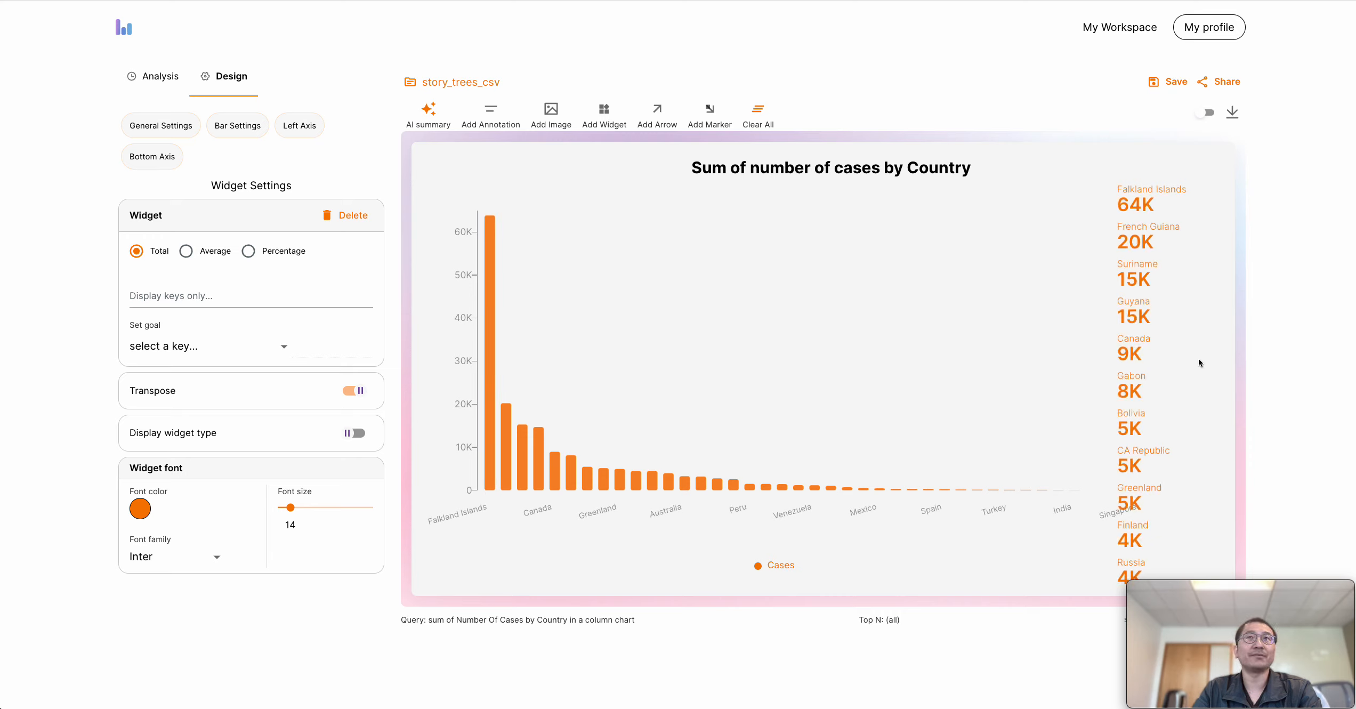
pyautogui.moveTo(1139, 359); pyautogui.dragTo(1160, 339)
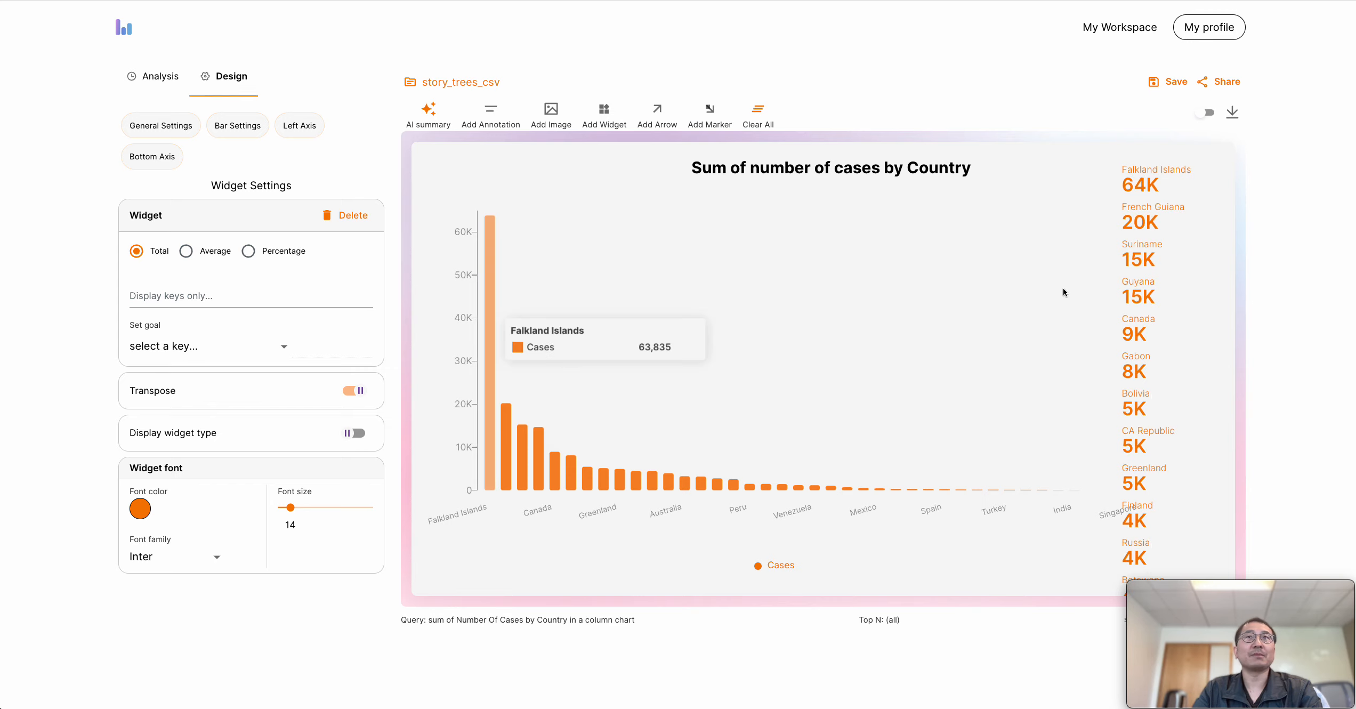
pyautogui.click(227, 295)
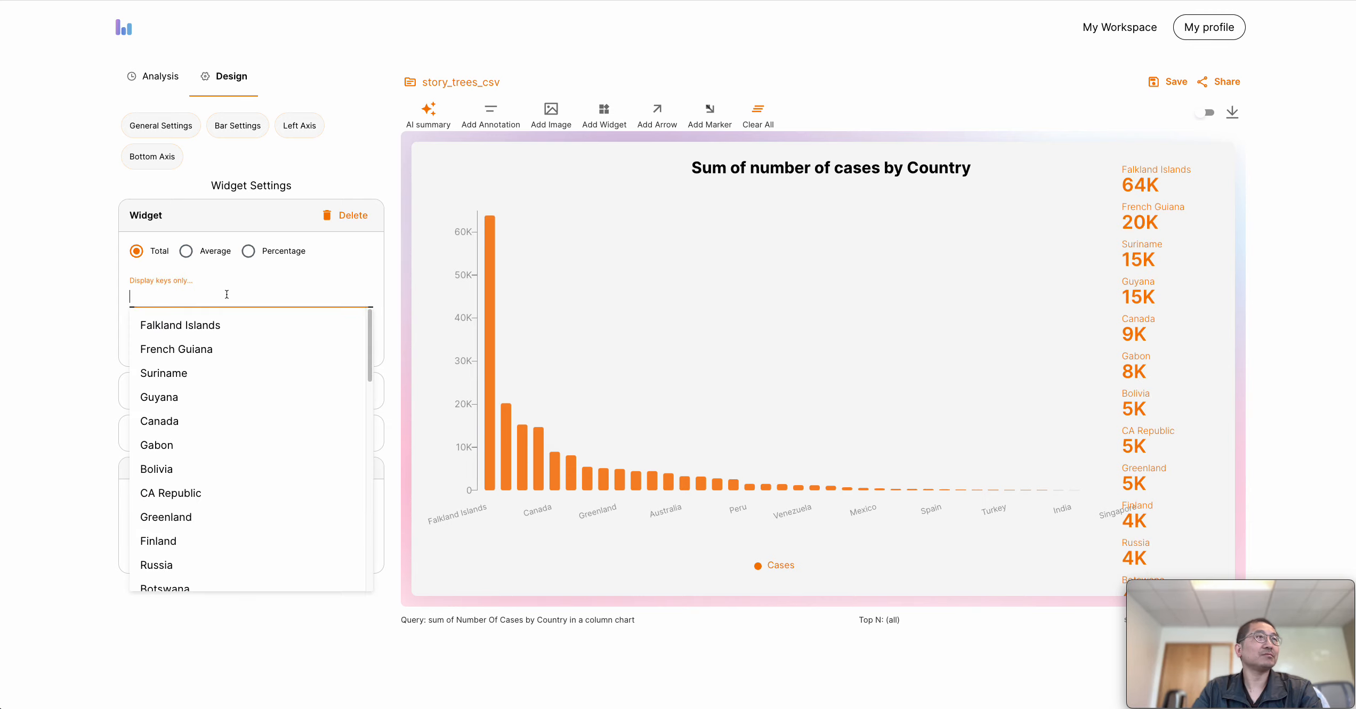
pyautogui.click(182, 325)
pyautogui.click(186, 354)
pyautogui.click(164, 379)
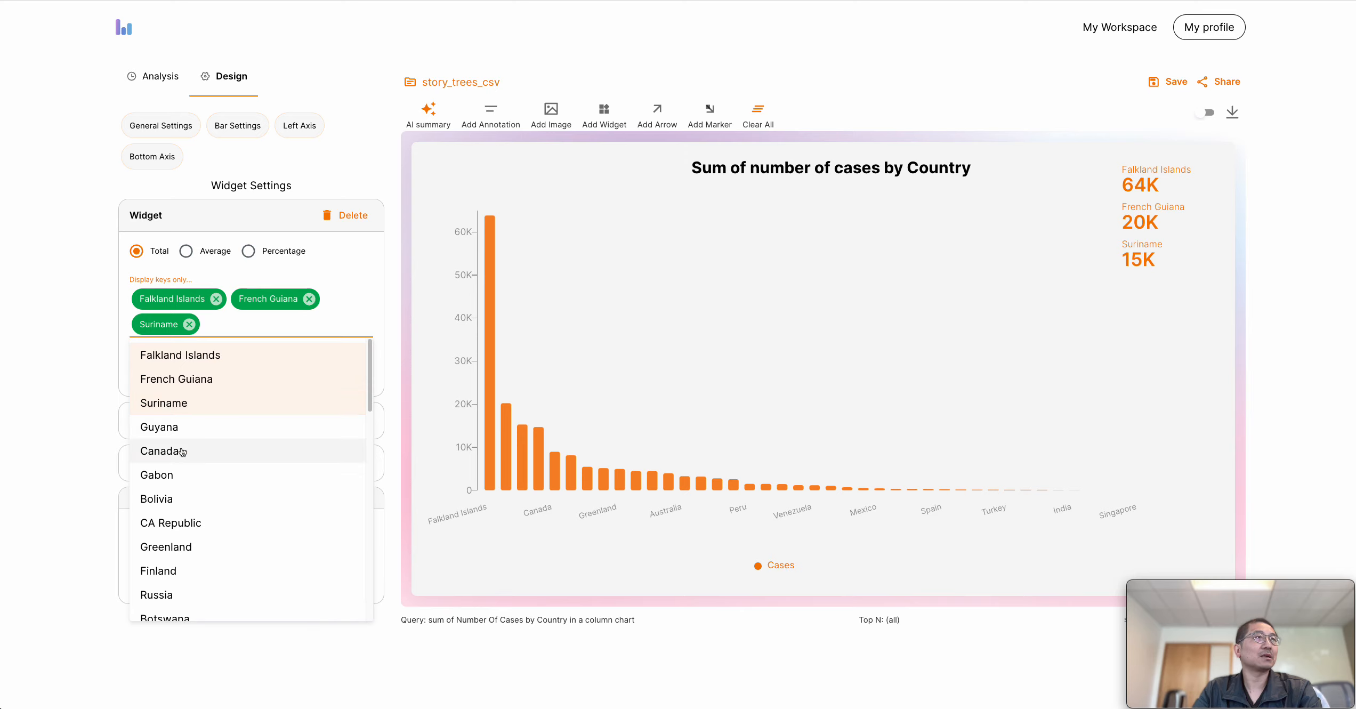
pyautogui.click(175, 433)
pyautogui.click(56, 425)
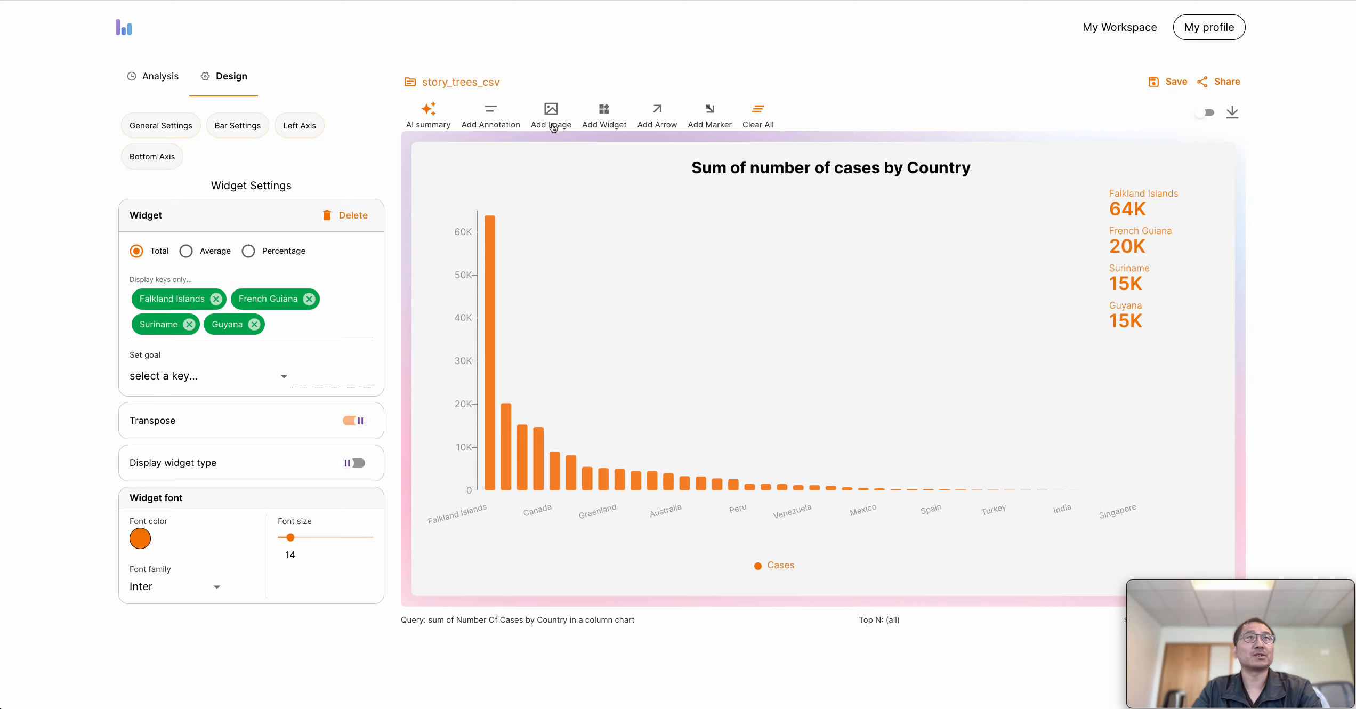
# Generate an AI smart title for the chart and add an AI insight summary as an annotation
pyautogui.click(654, 116)
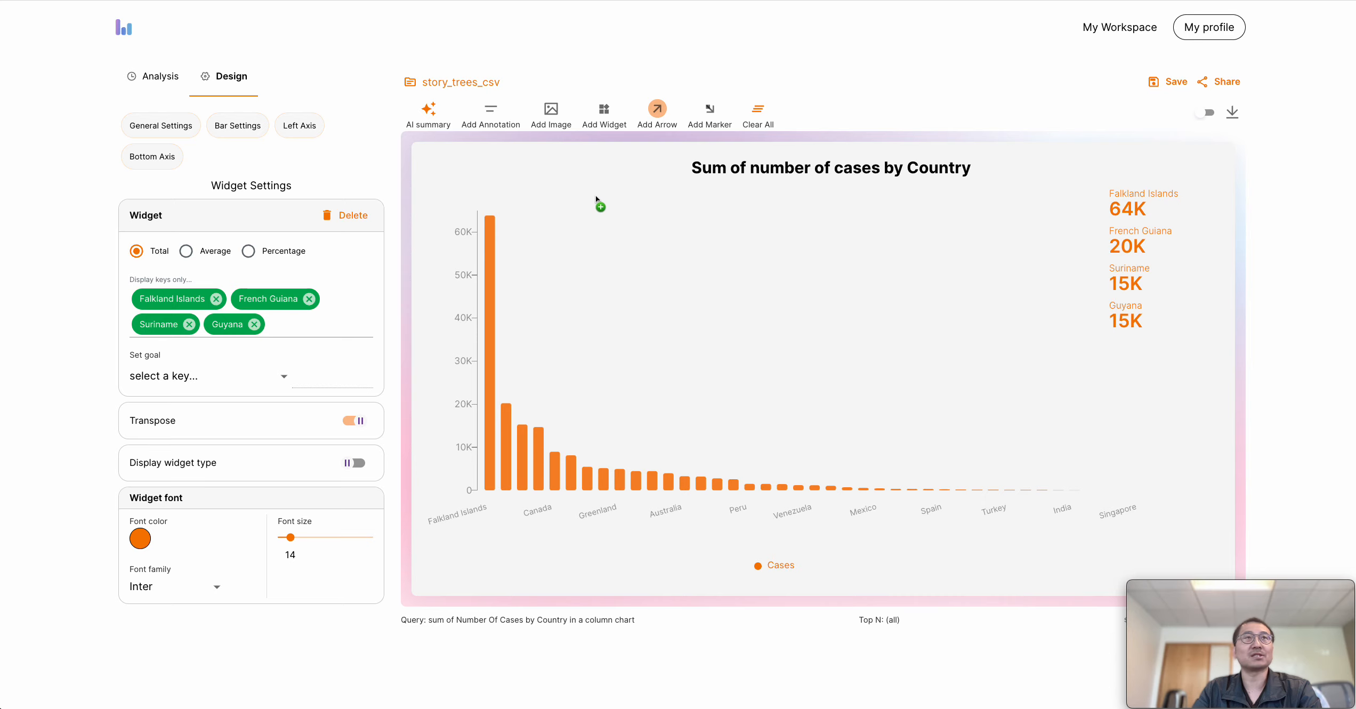
pyautogui.click(428, 125)
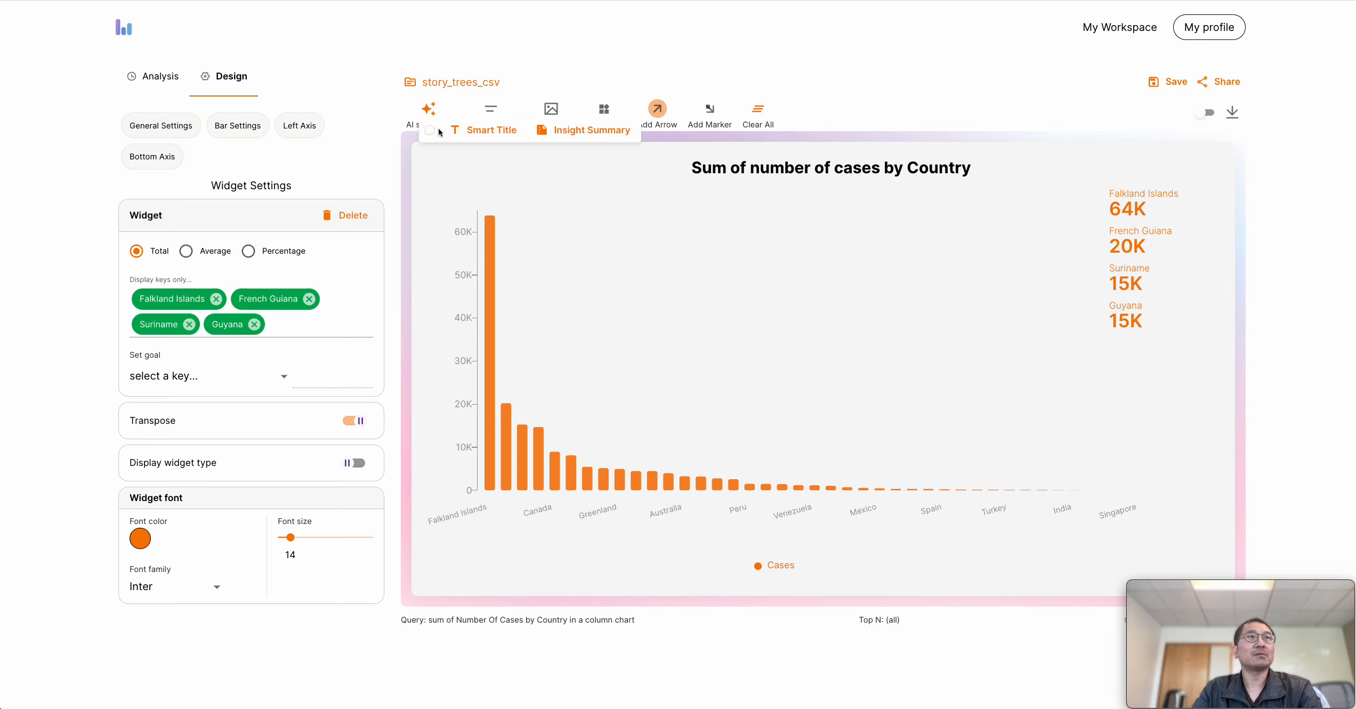
pyautogui.click(467, 136)
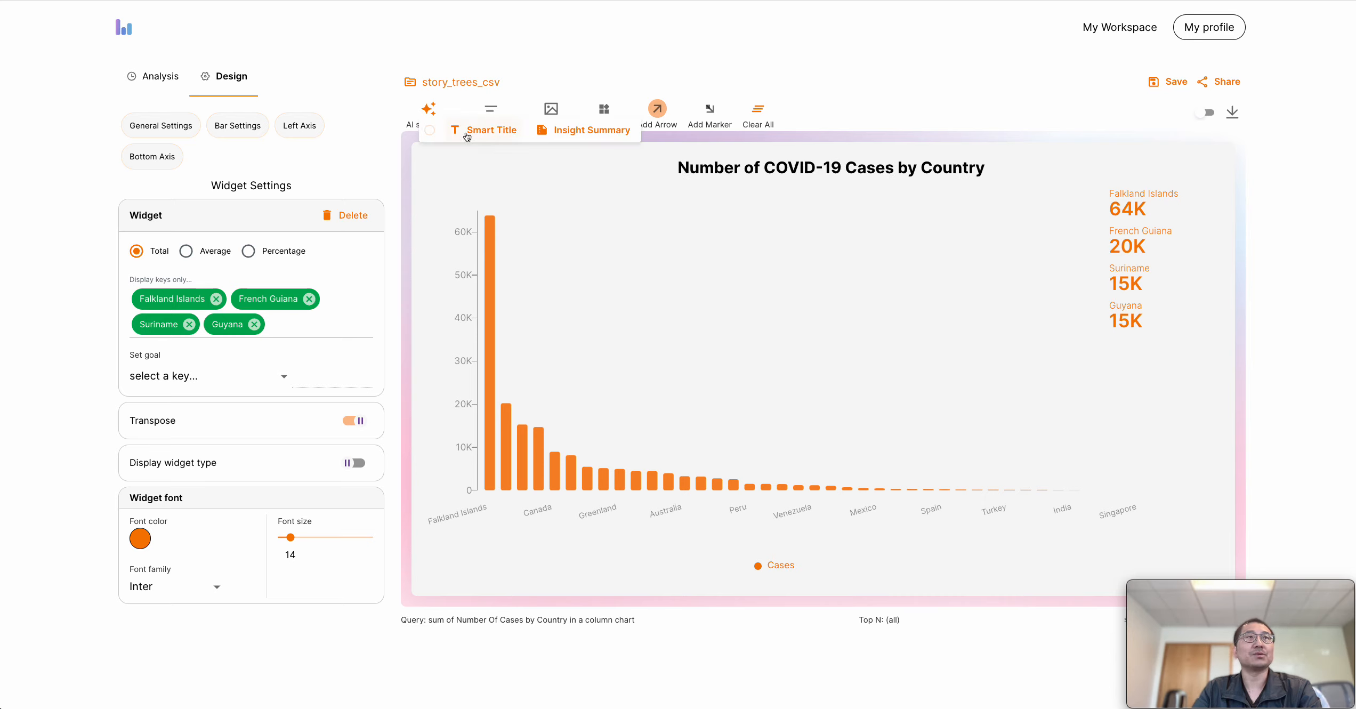
pyautogui.click(588, 140)
# Draw a short horizontal arrow in the chart's upper area and move the insight summary below it
pyautogui.moveTo(701, 214); pyautogui.dragTo(917, 219)
pyautogui.click(769, 230)
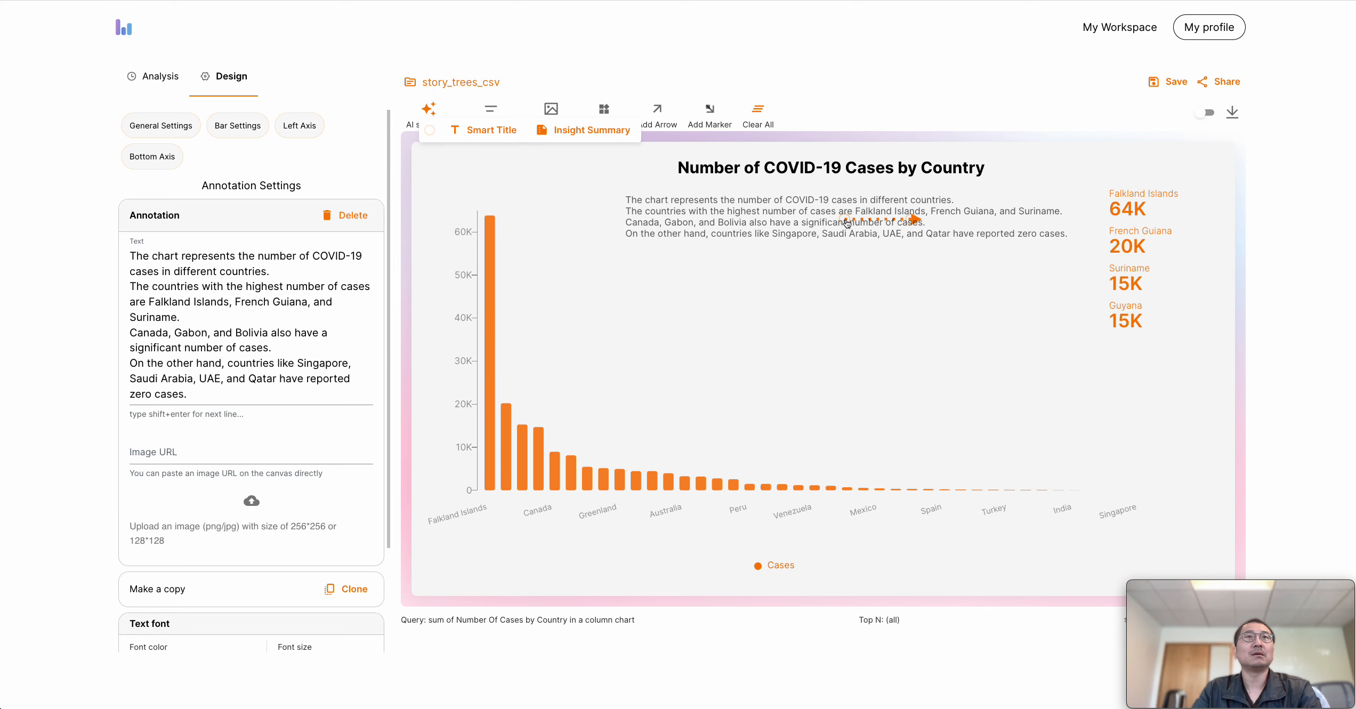
pyautogui.moveTo(848, 221); pyautogui.dragTo(855, 276)
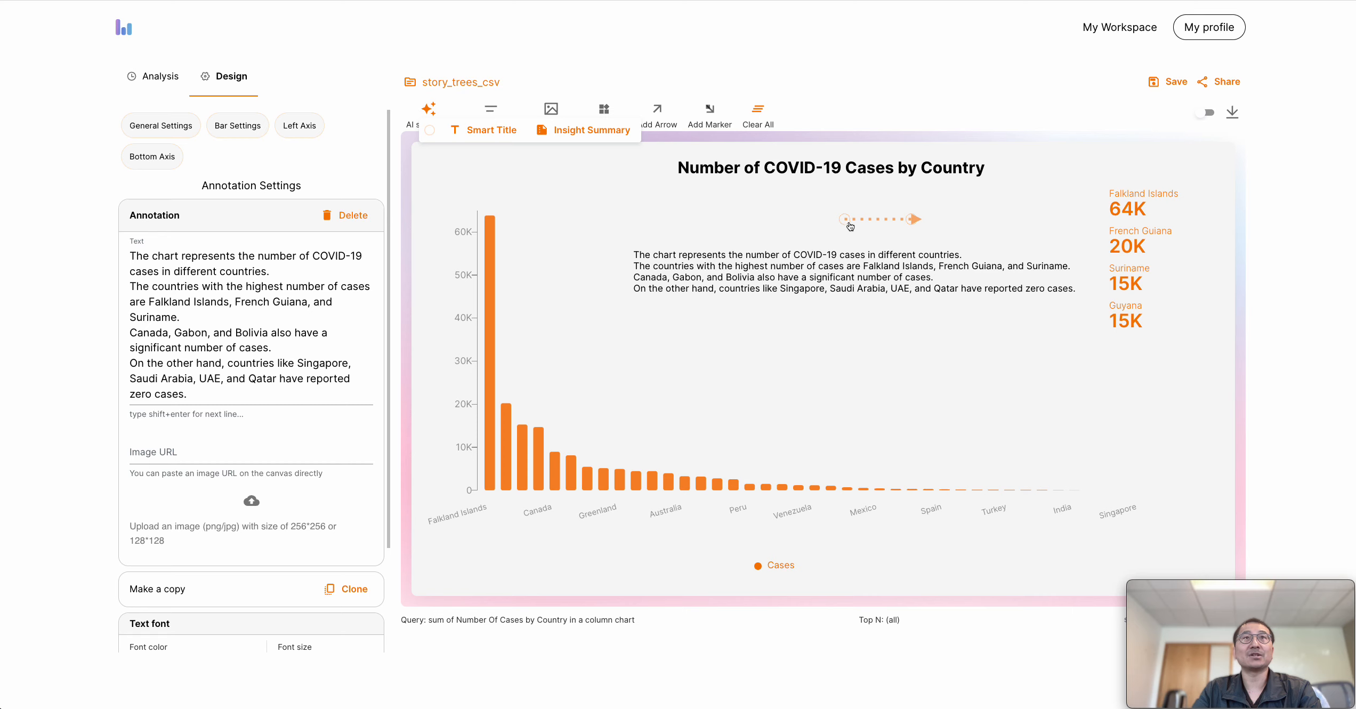
# Reposition and delete the dotted arrow above the insight summary, and shift the summary text slightly up
pyautogui.moveTo(850, 227); pyautogui.dragTo(939, 234)
pyautogui.moveTo(854, 223)
pyautogui.mouseDown()
pyautogui.moveTo(862, 244)
pyautogui.moveTo(877, 225)
pyautogui.mouseUp()
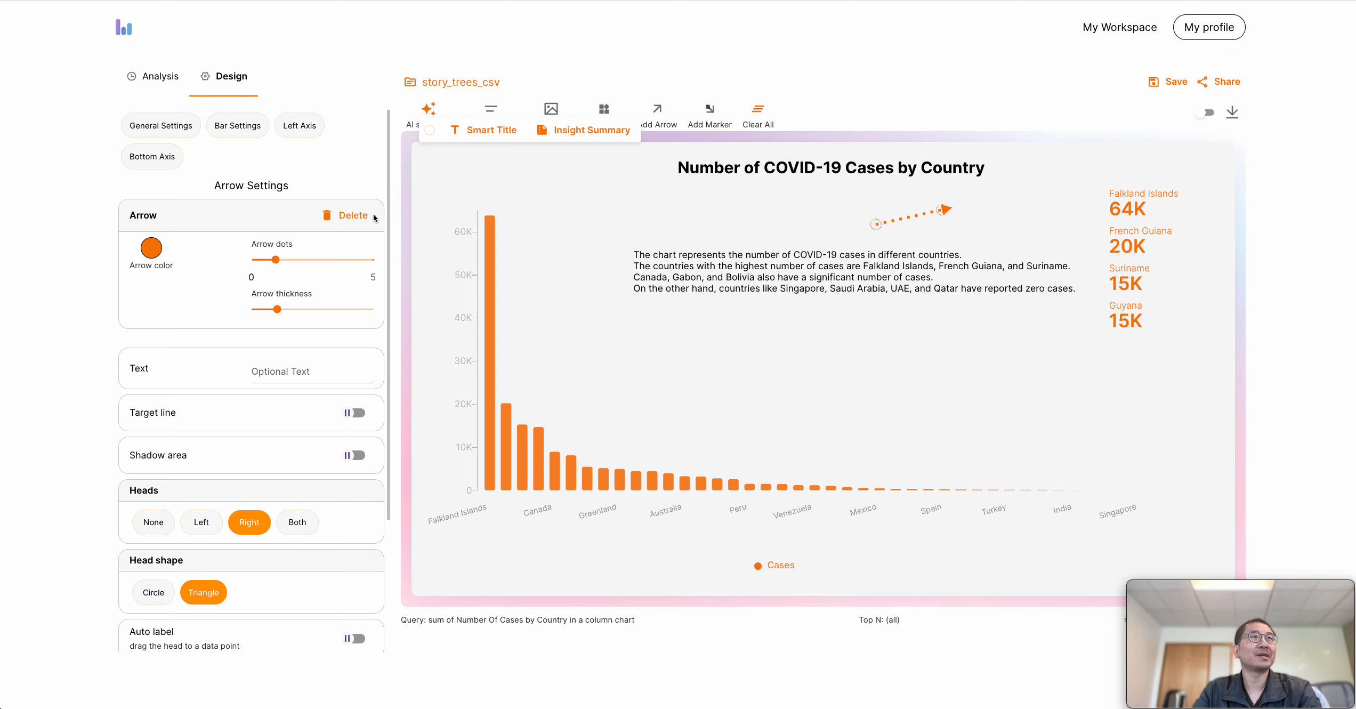
pyautogui.click(348, 216)
pyautogui.moveTo(883, 288)
pyautogui.mouseDown()
pyautogui.moveTo(824, 258)
pyautogui.moveTo(882, 269)
pyautogui.mouseUp()
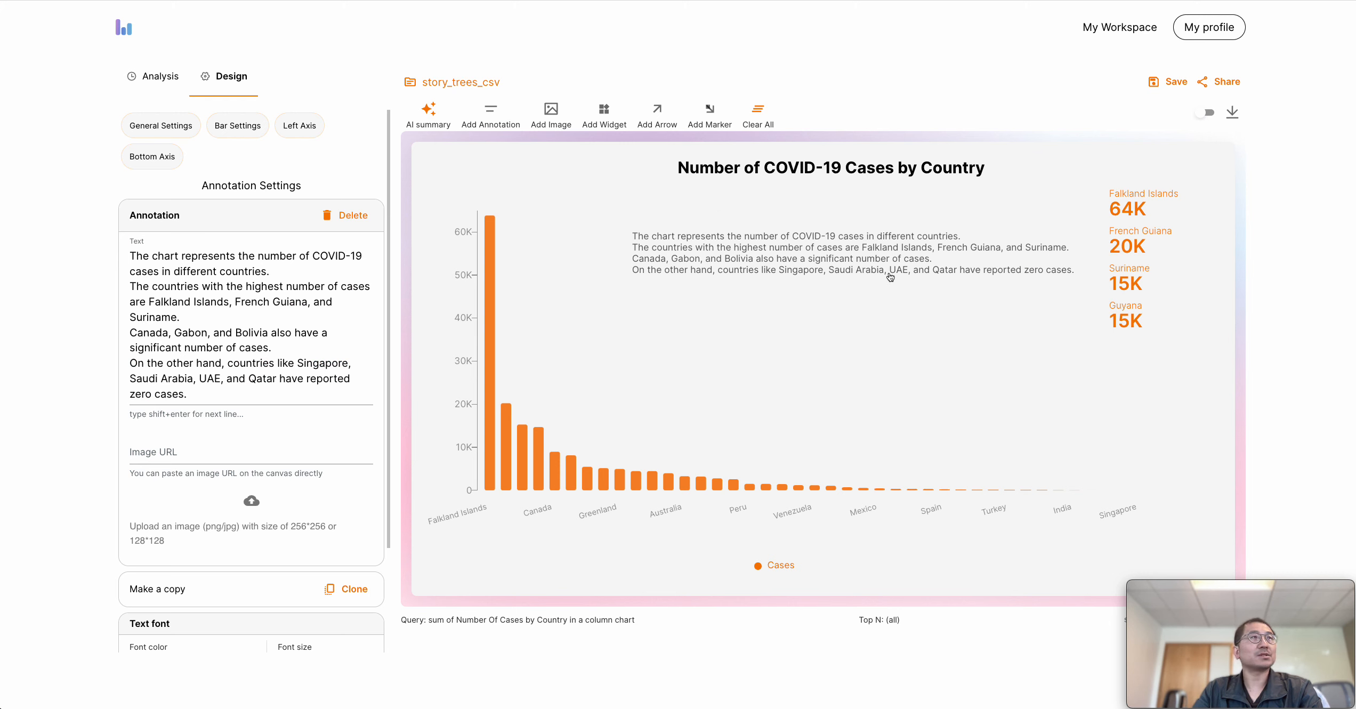
# Try the grayscale and bright-coloured themes in the general settings and apply the dark theme to the chart
pyautogui.click(162, 130)
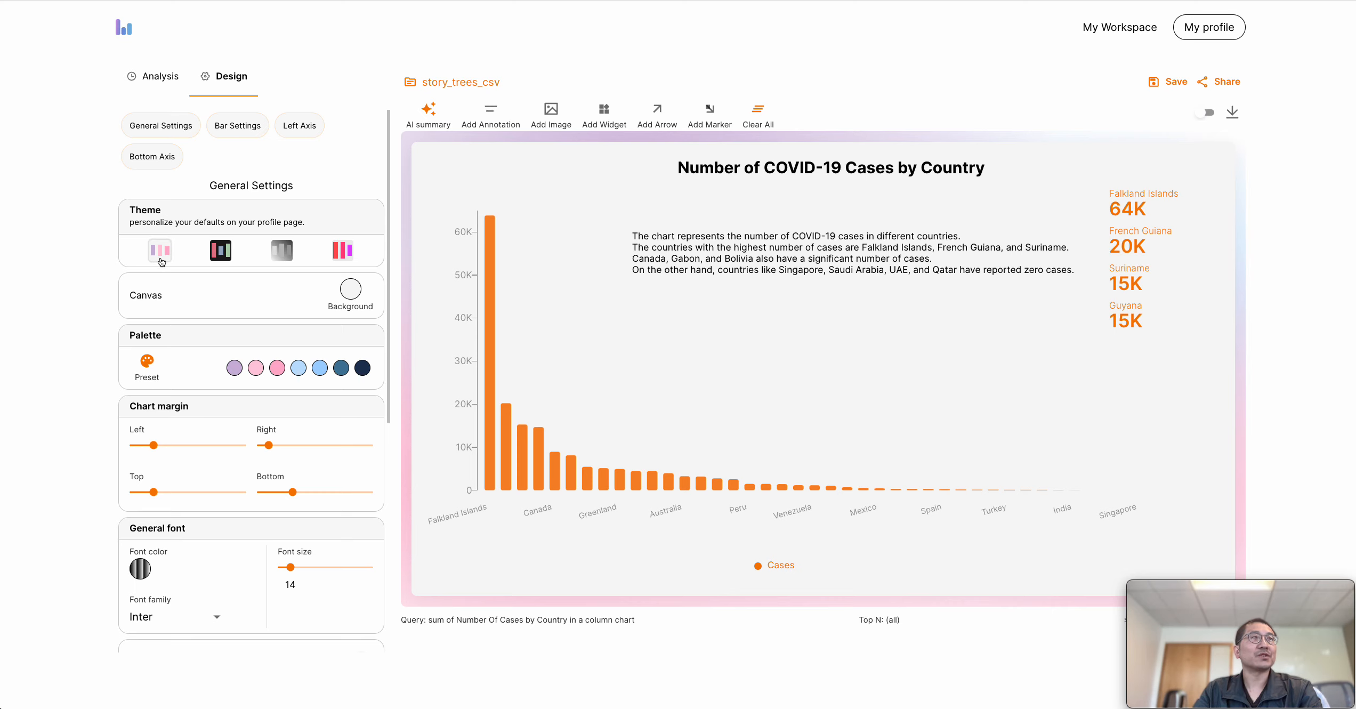
pyautogui.click(222, 254)
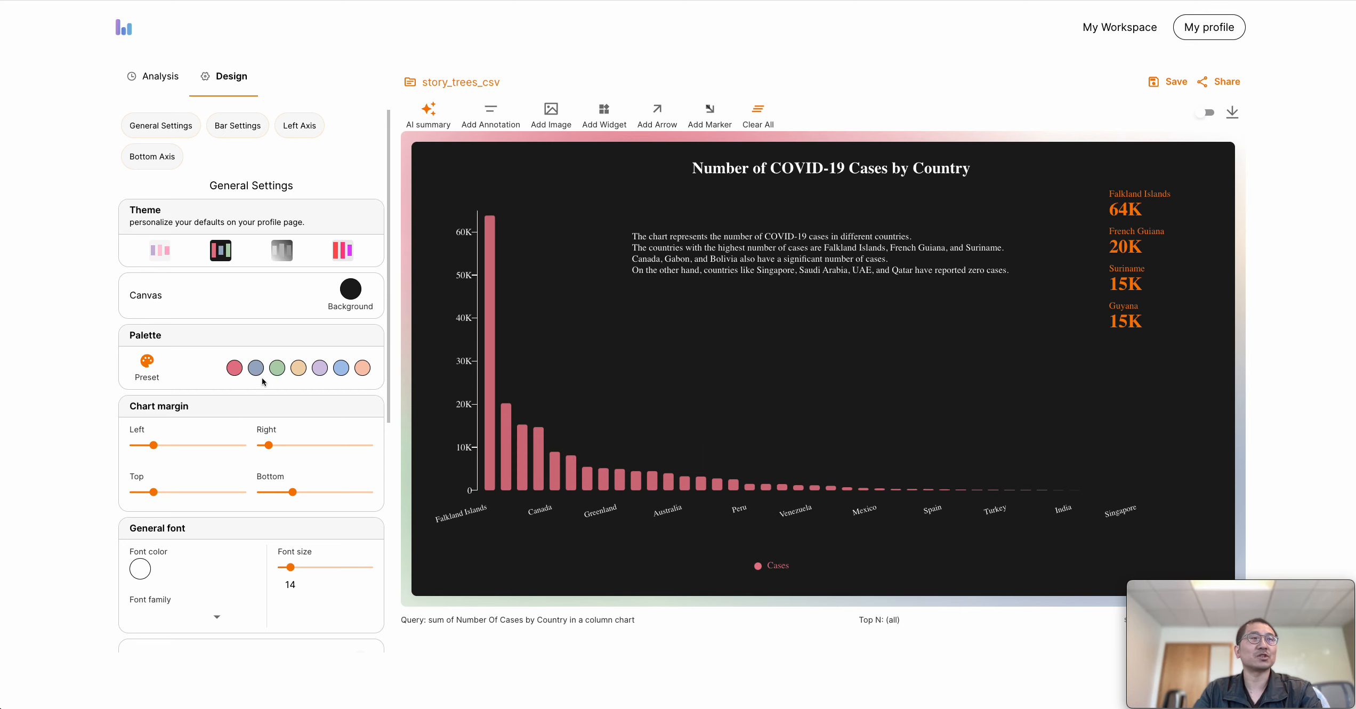
pyautogui.click(282, 250)
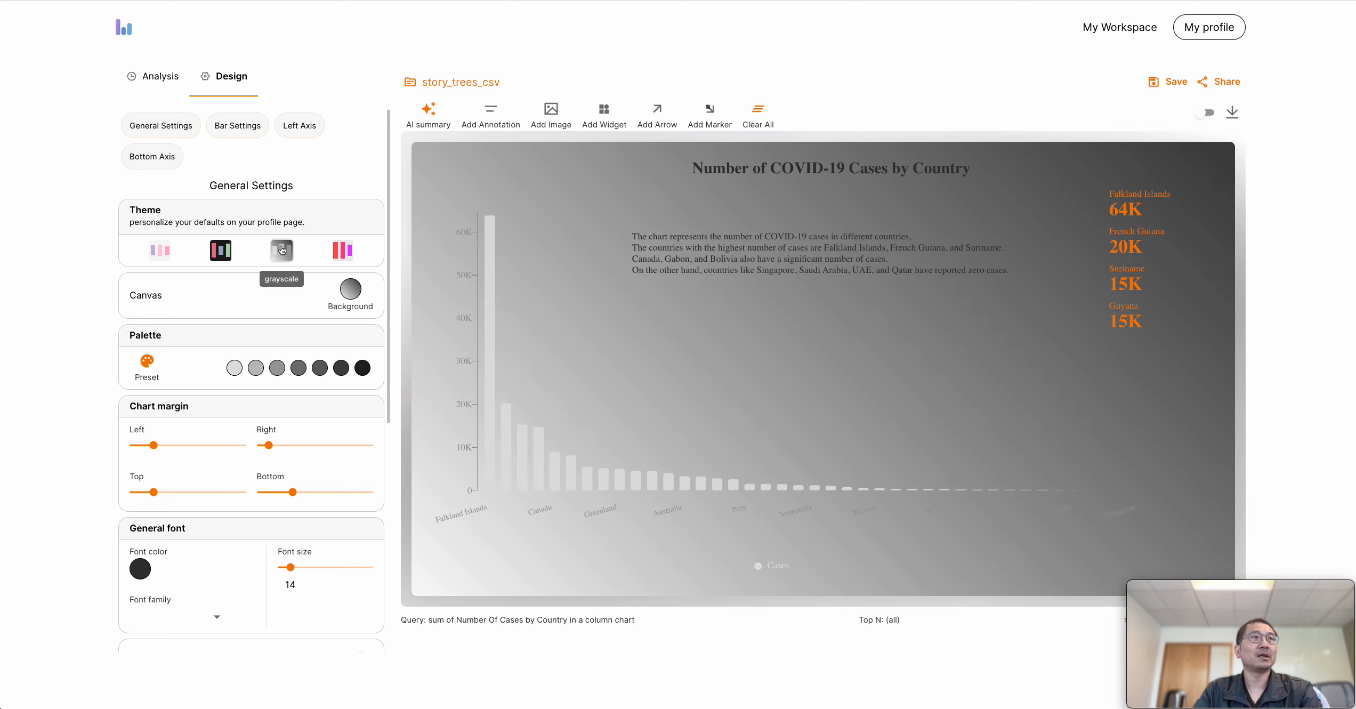
pyautogui.click(341, 253)
pyautogui.click(278, 253)
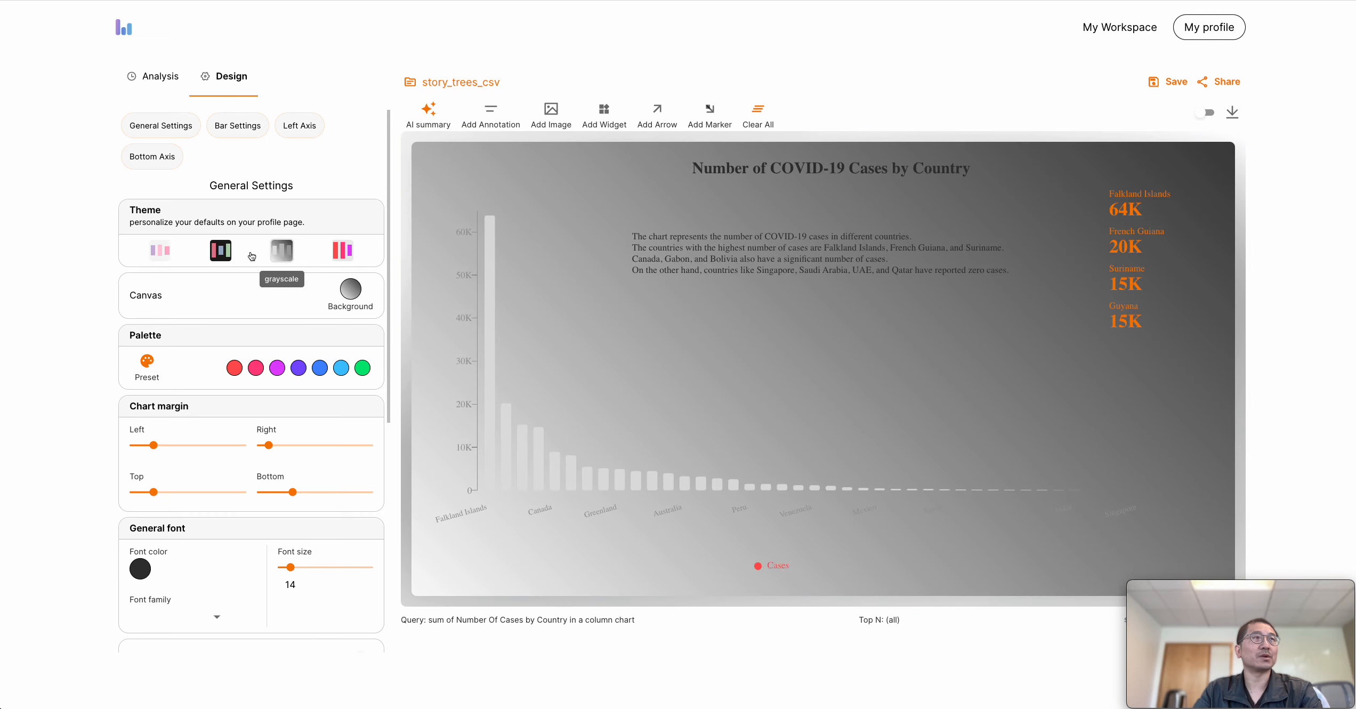
pyautogui.click(216, 249)
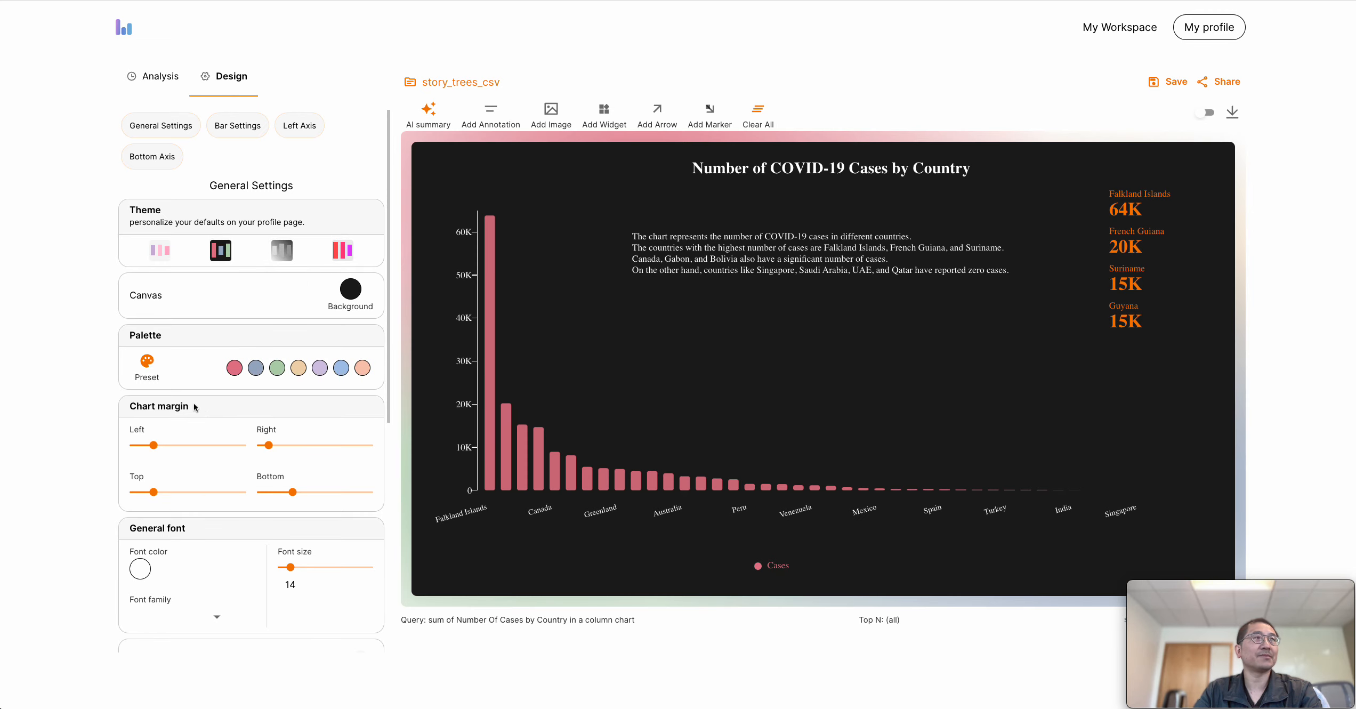
# Apply the preset palette of purple, pink and blue shades and increase the chart's left and right margins
pyautogui.click(152, 377)
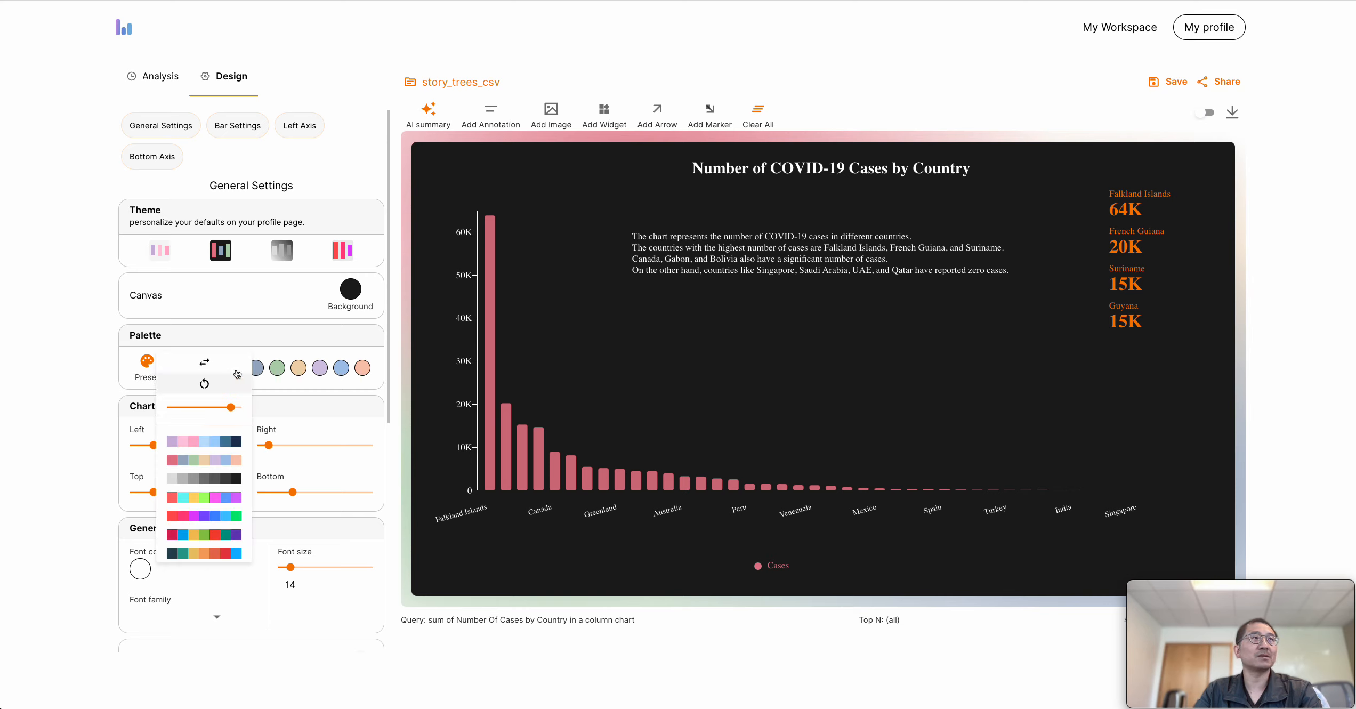
pyautogui.click(198, 441)
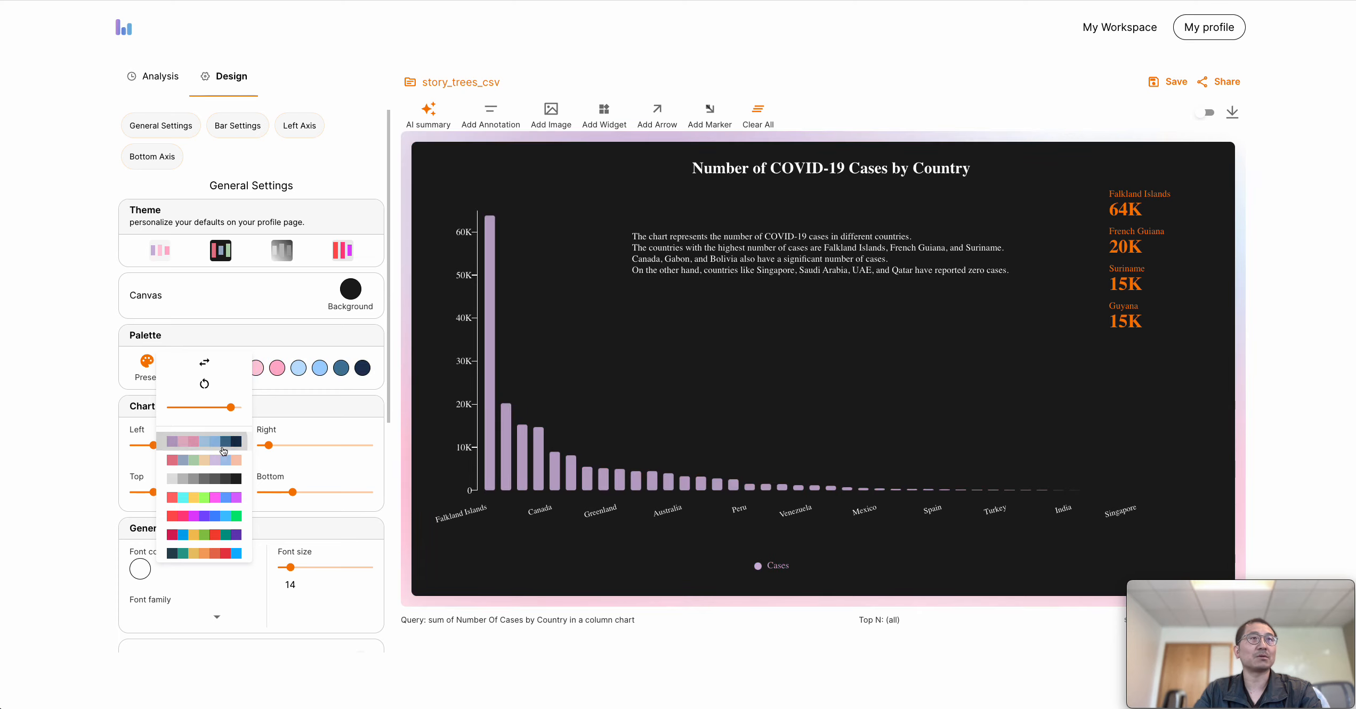
pyautogui.click(51, 446)
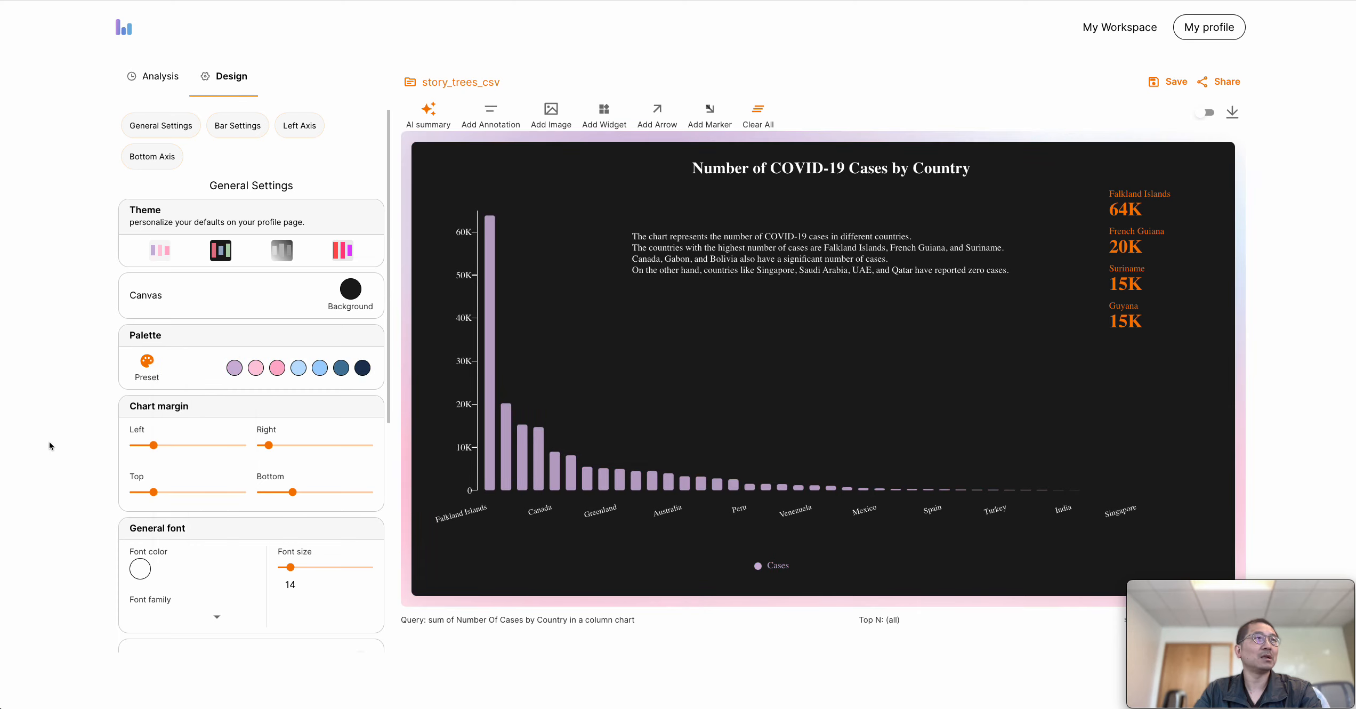
pyautogui.moveTo(154, 445); pyautogui.dragTo(189, 448)
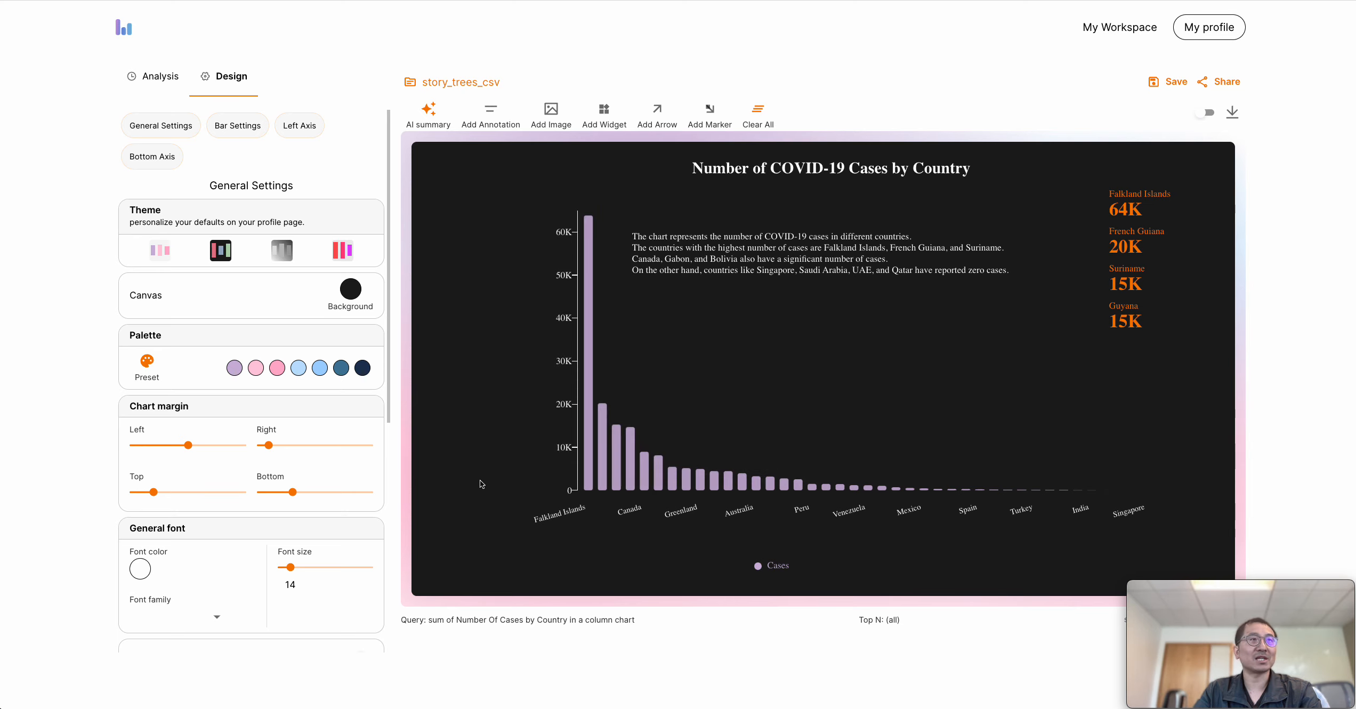
pyautogui.moveTo(269, 445); pyautogui.dragTo(297, 452)
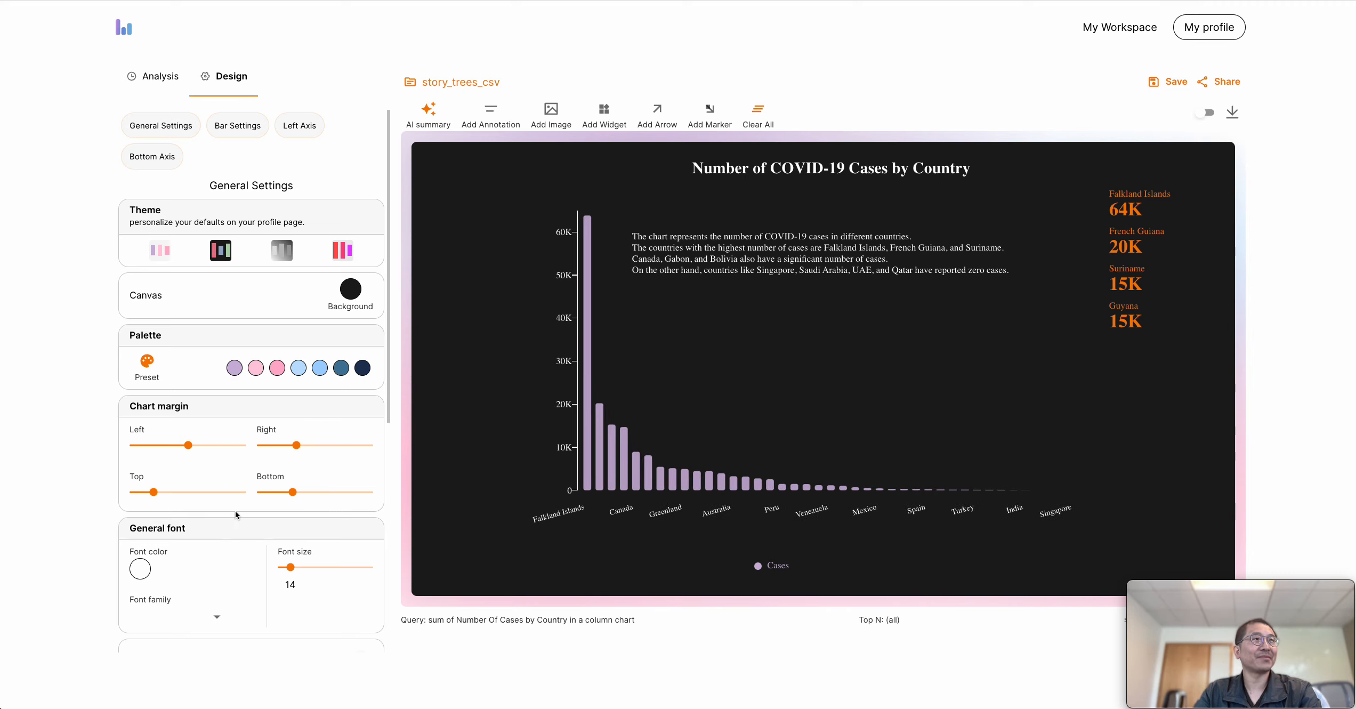
# Try the log scale on the chart and switch it back off
pyautogui.scroll(-4, 236, 515)
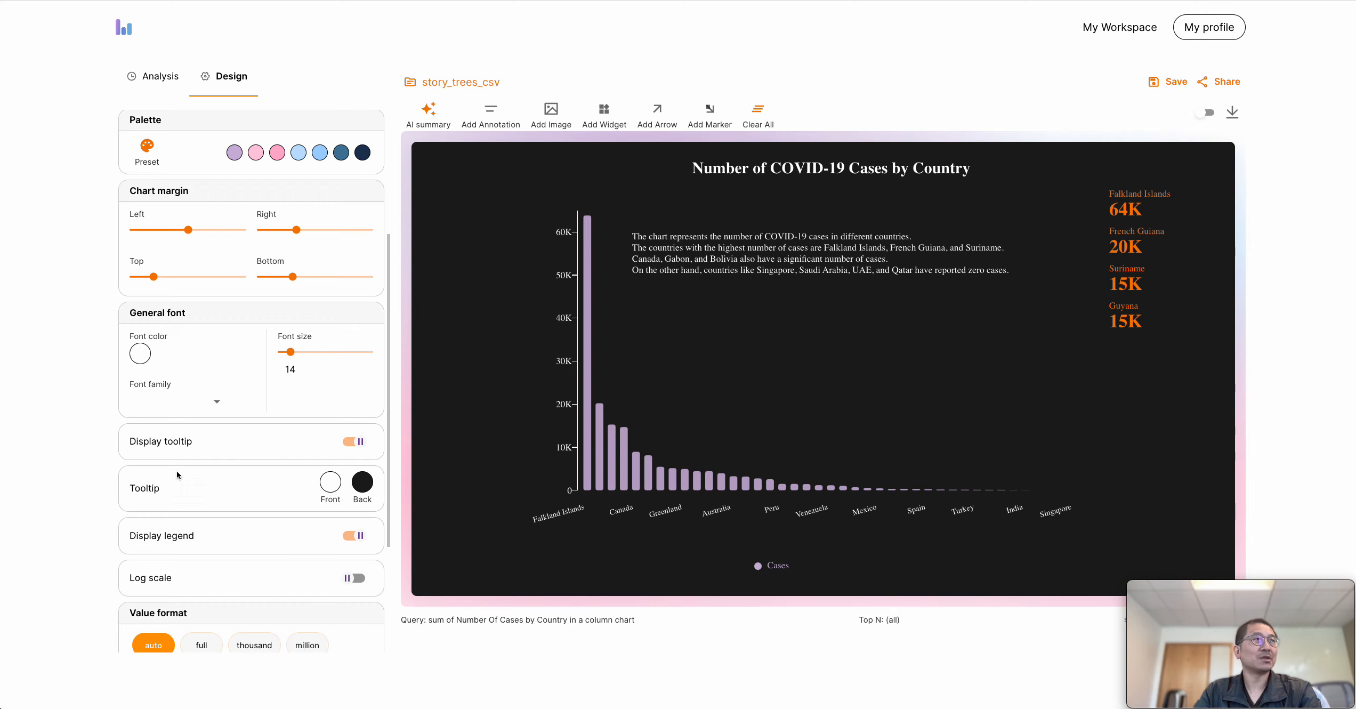
pyautogui.scroll(-1, 331, 538)
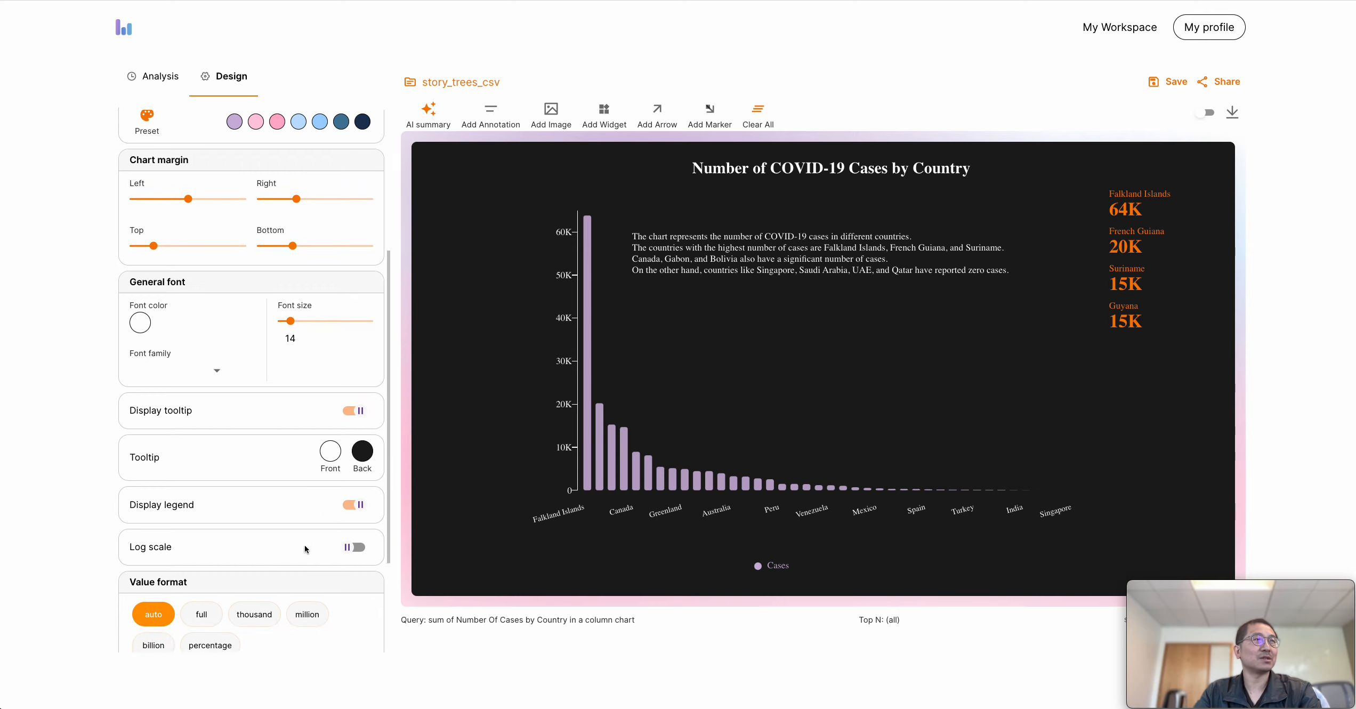
pyautogui.click(356, 521)
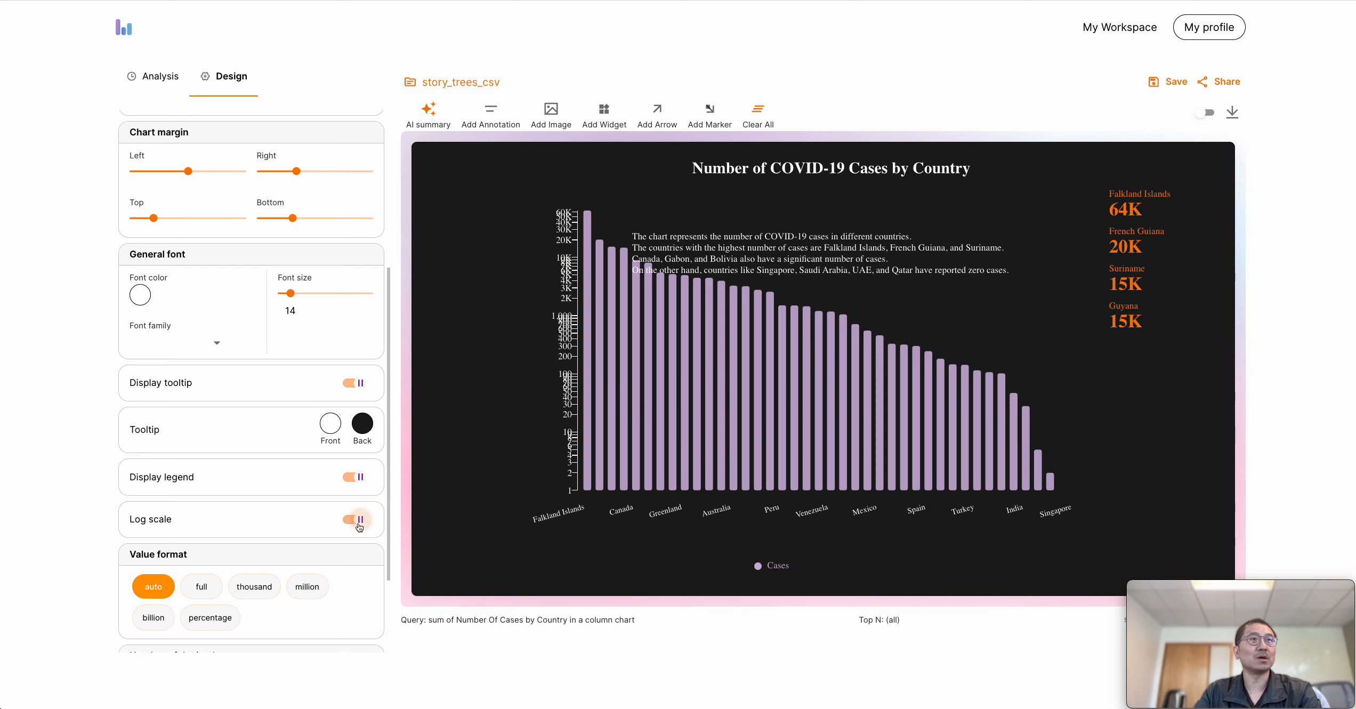
pyautogui.click(359, 523)
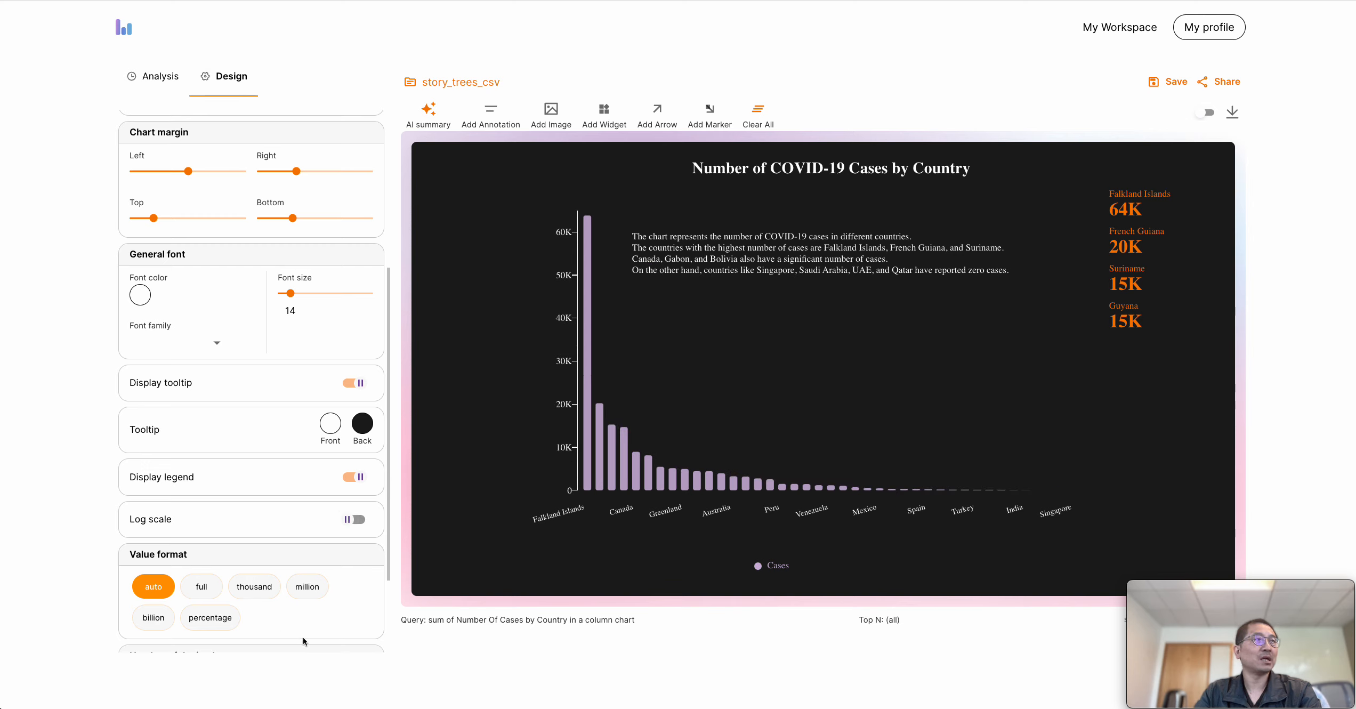
# Set the chart's value format to full
pyautogui.scroll(-1, 213, 575)
pyautogui.click(202, 561)
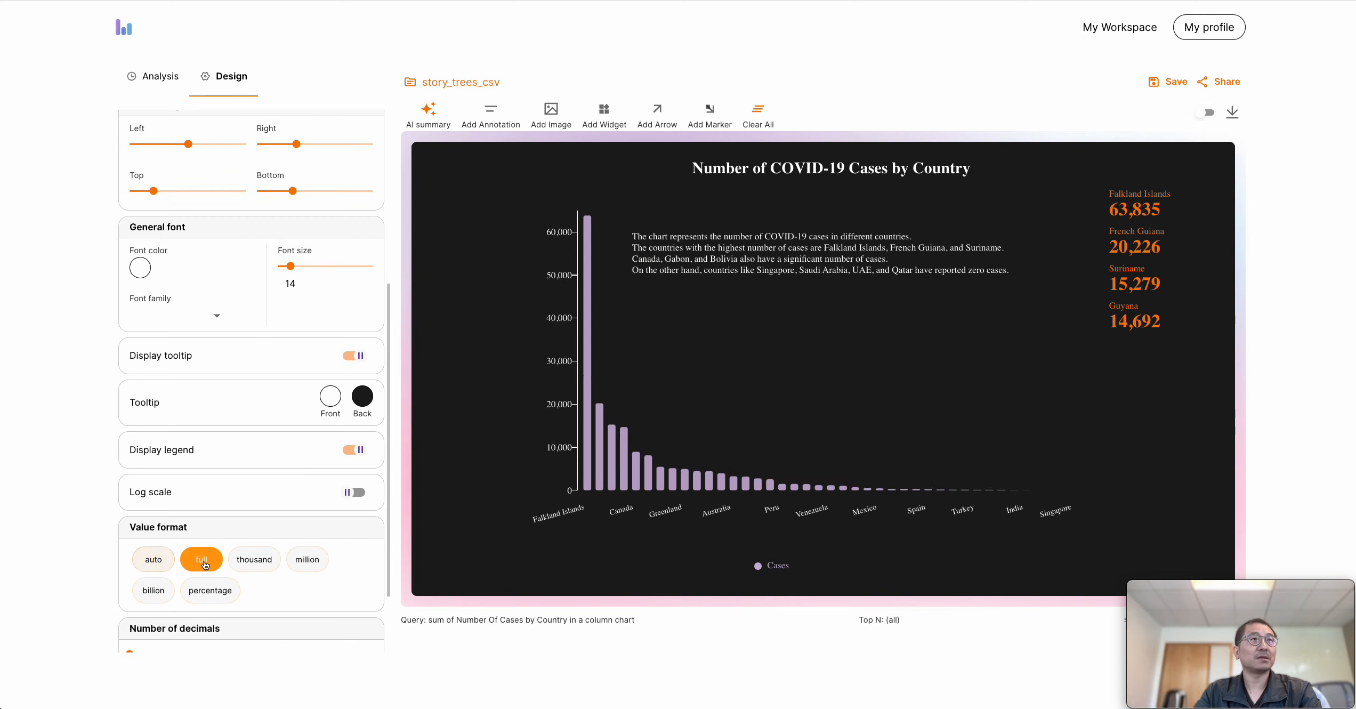
pyautogui.scroll(-3, 201, 562)
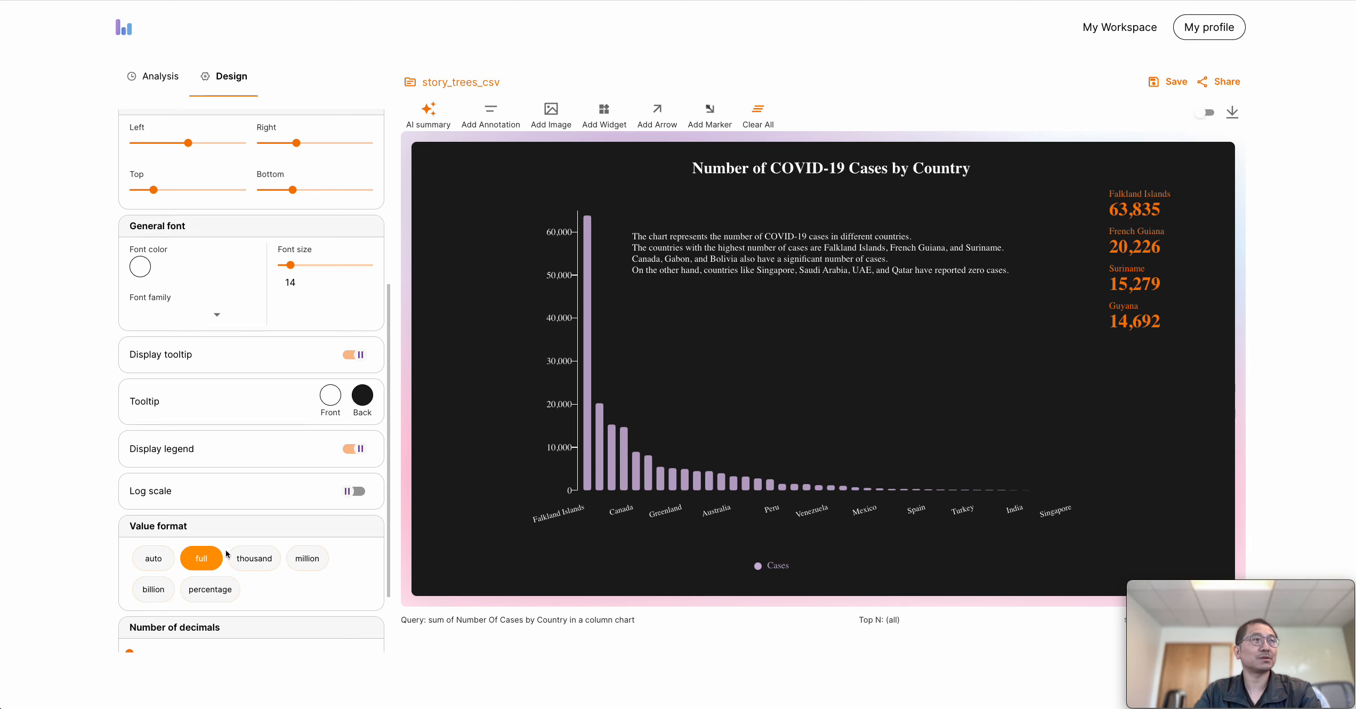
pyautogui.scroll(10, 222, 520)
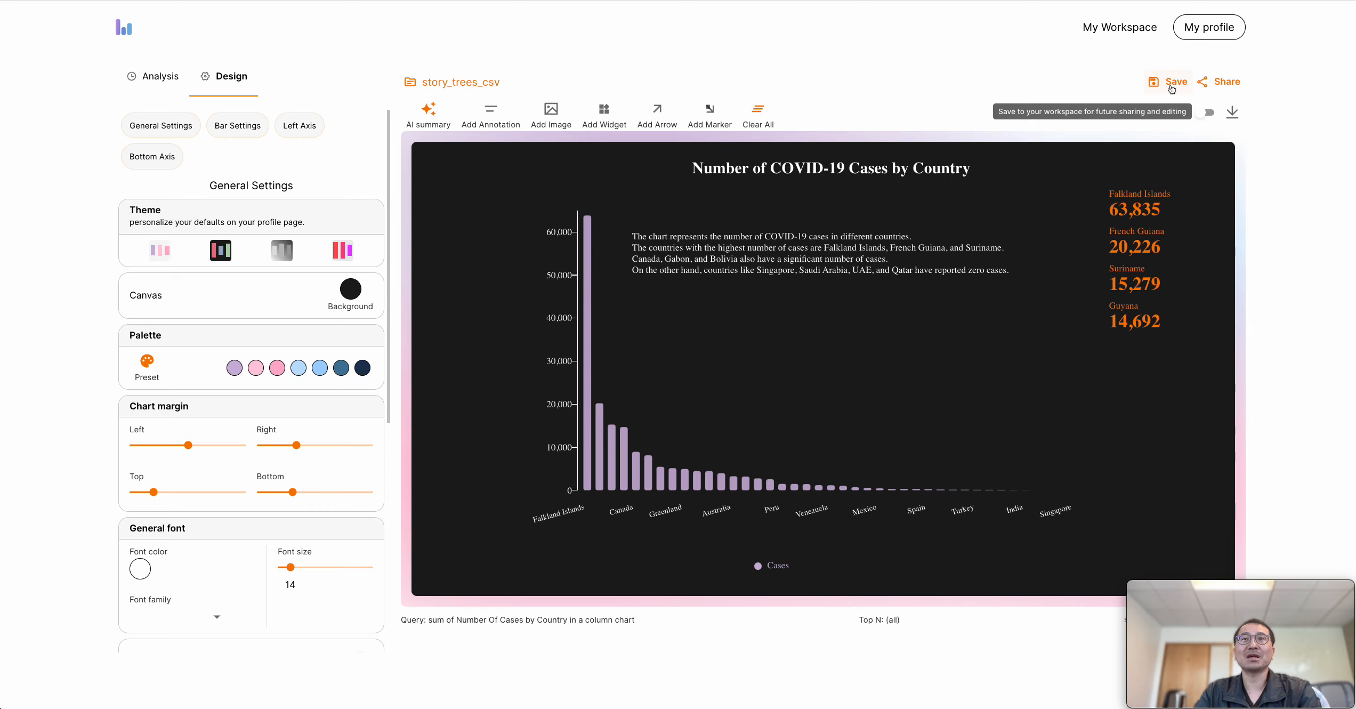
# Share the visual story with general access set to Public and Viewer permission, and save the sharing settings
pyautogui.click(1217, 87)
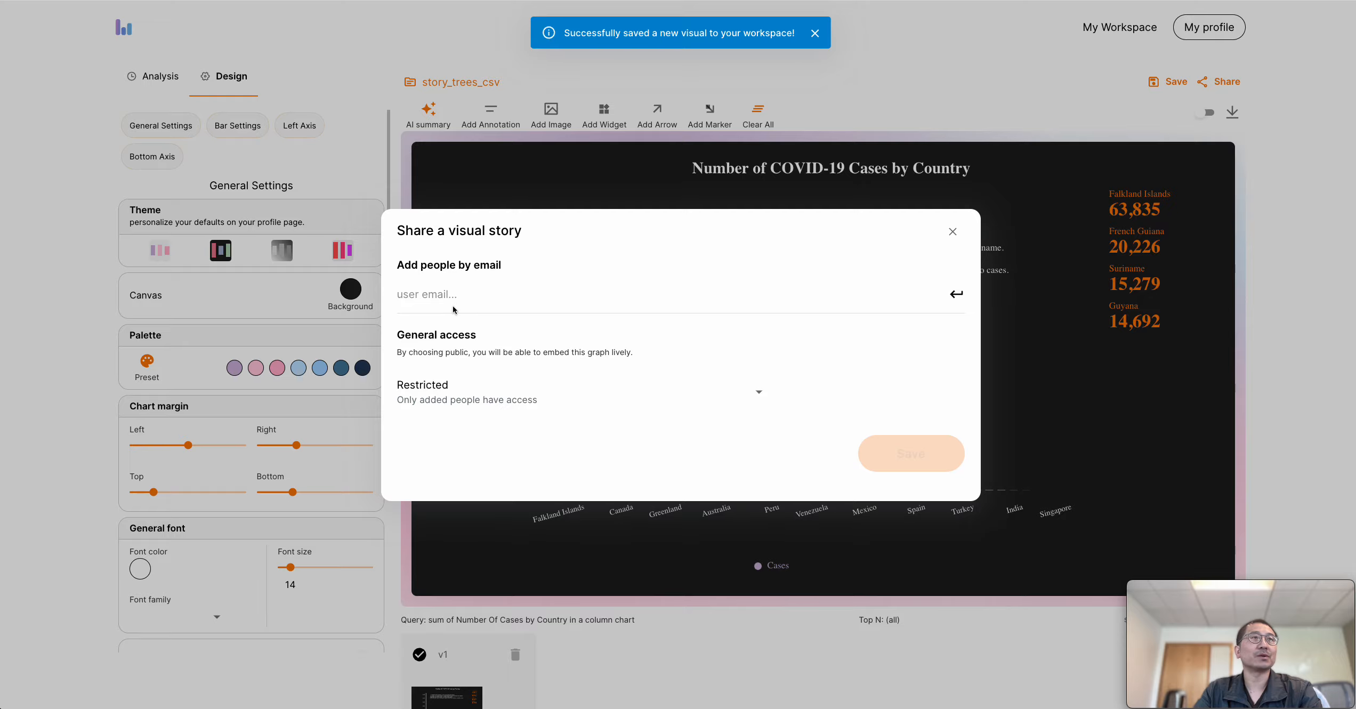
pyautogui.click(493, 297)
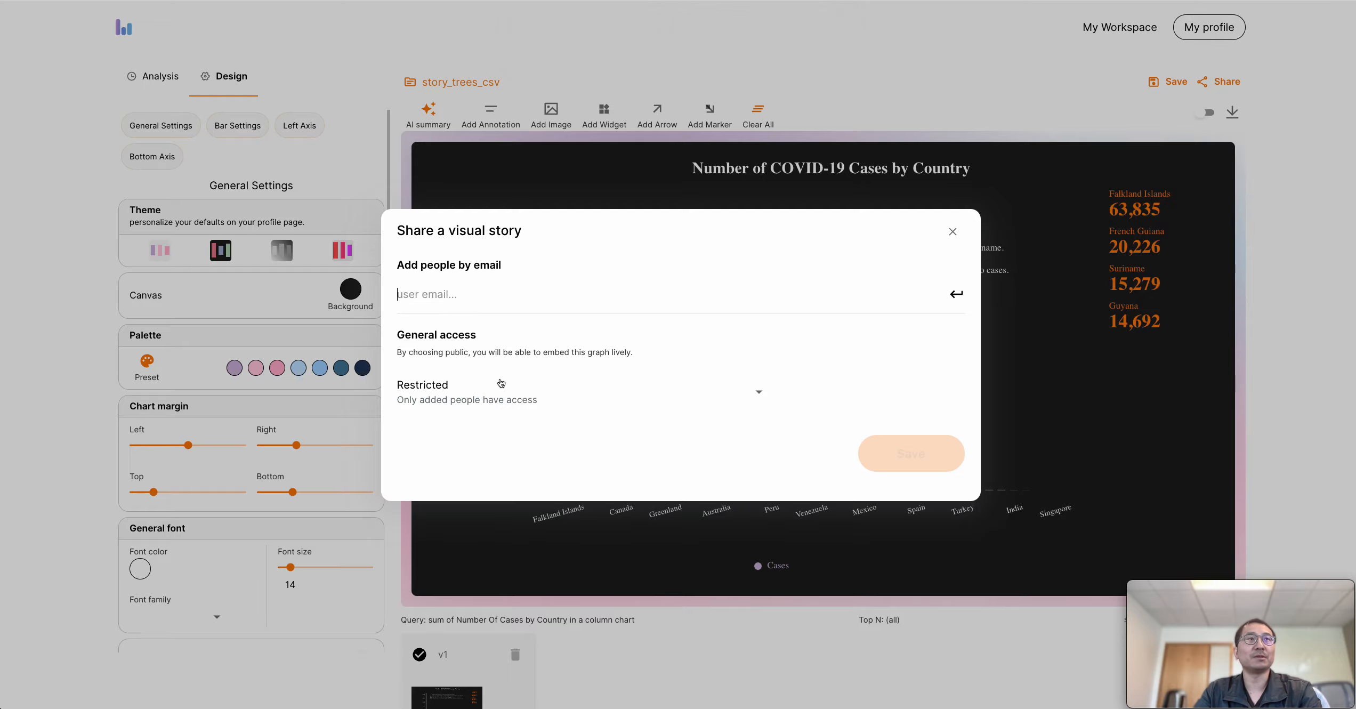
pyautogui.click(480, 401)
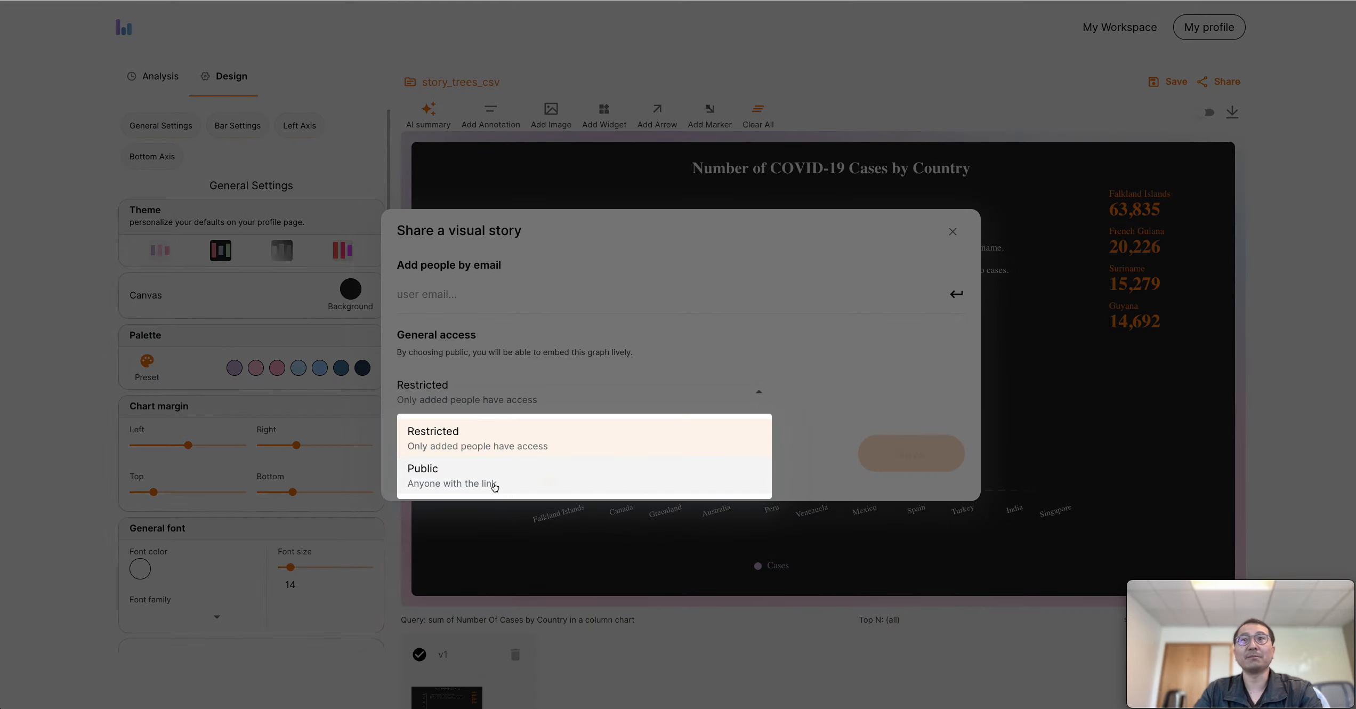
pyautogui.click(494, 487)
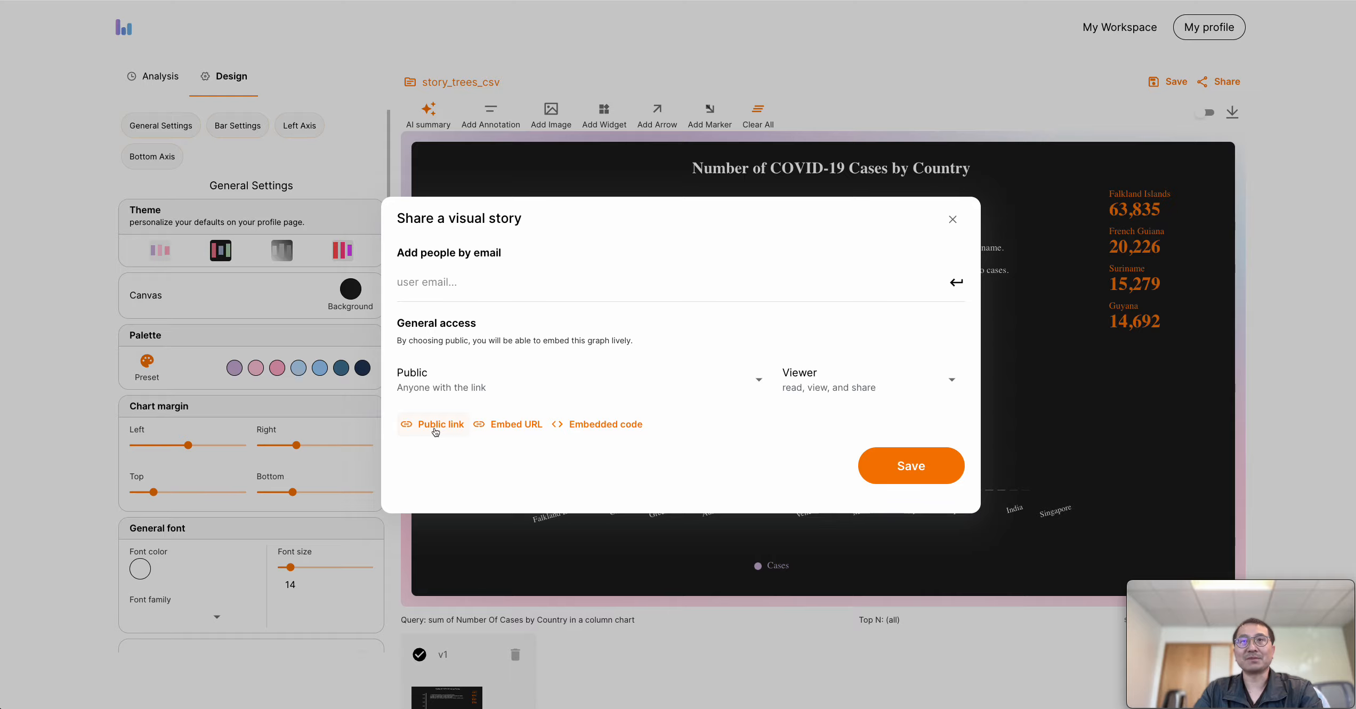
pyautogui.click(870, 385)
pyautogui.click(738, 444)
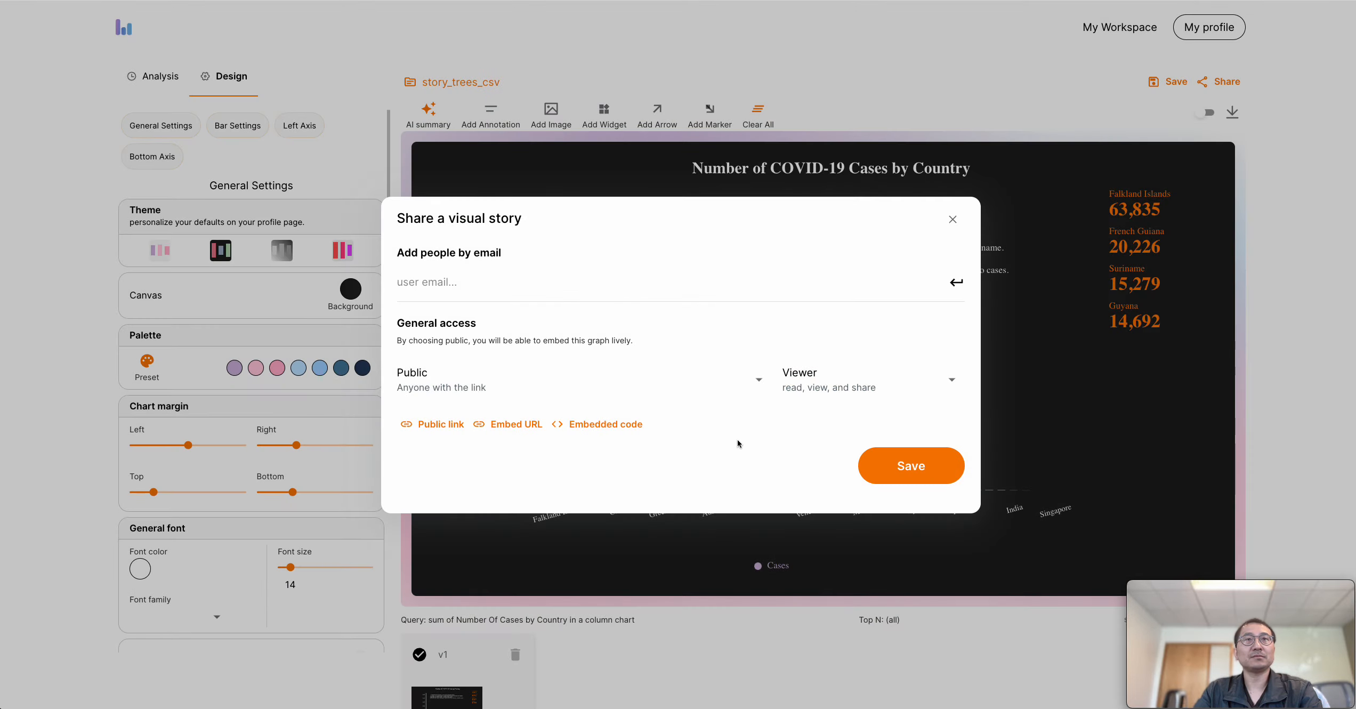
pyautogui.click(917, 466)
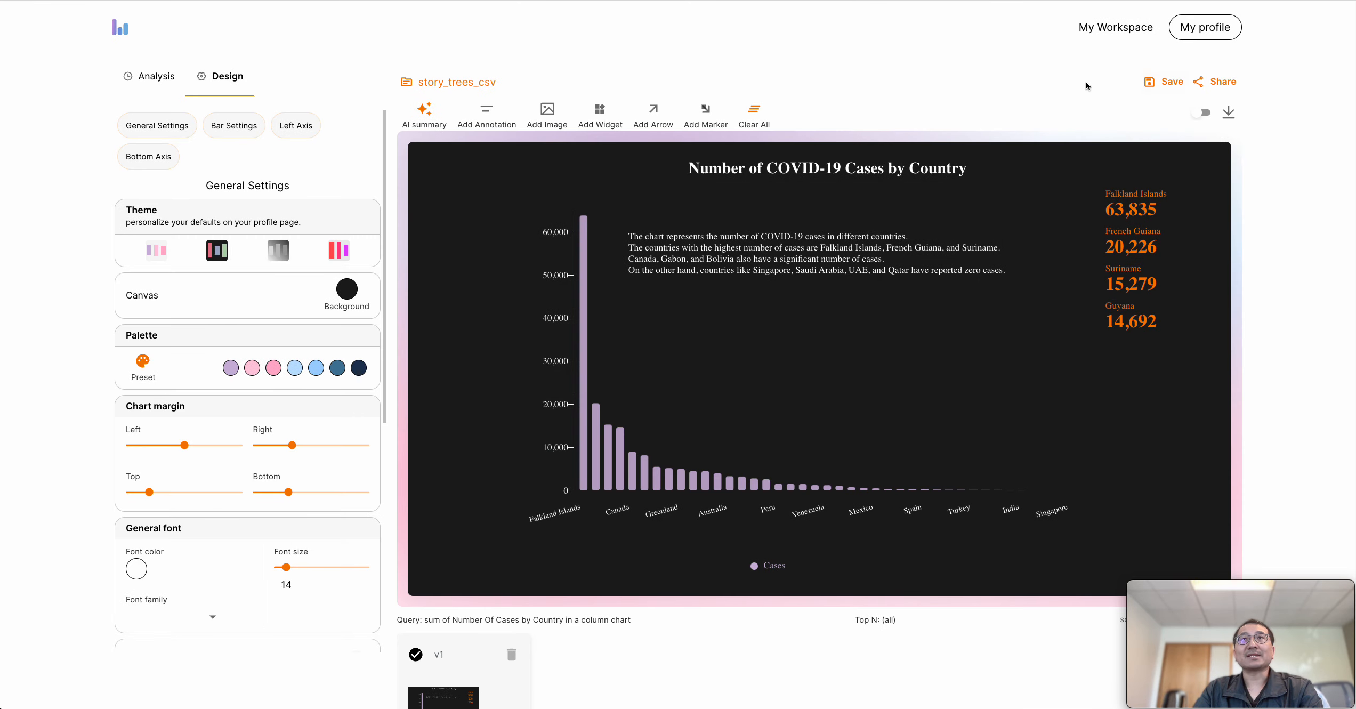
# View the graph's export options, checking the CSV and JSON file types, and close them without downloading
pyautogui.click(1229, 118)
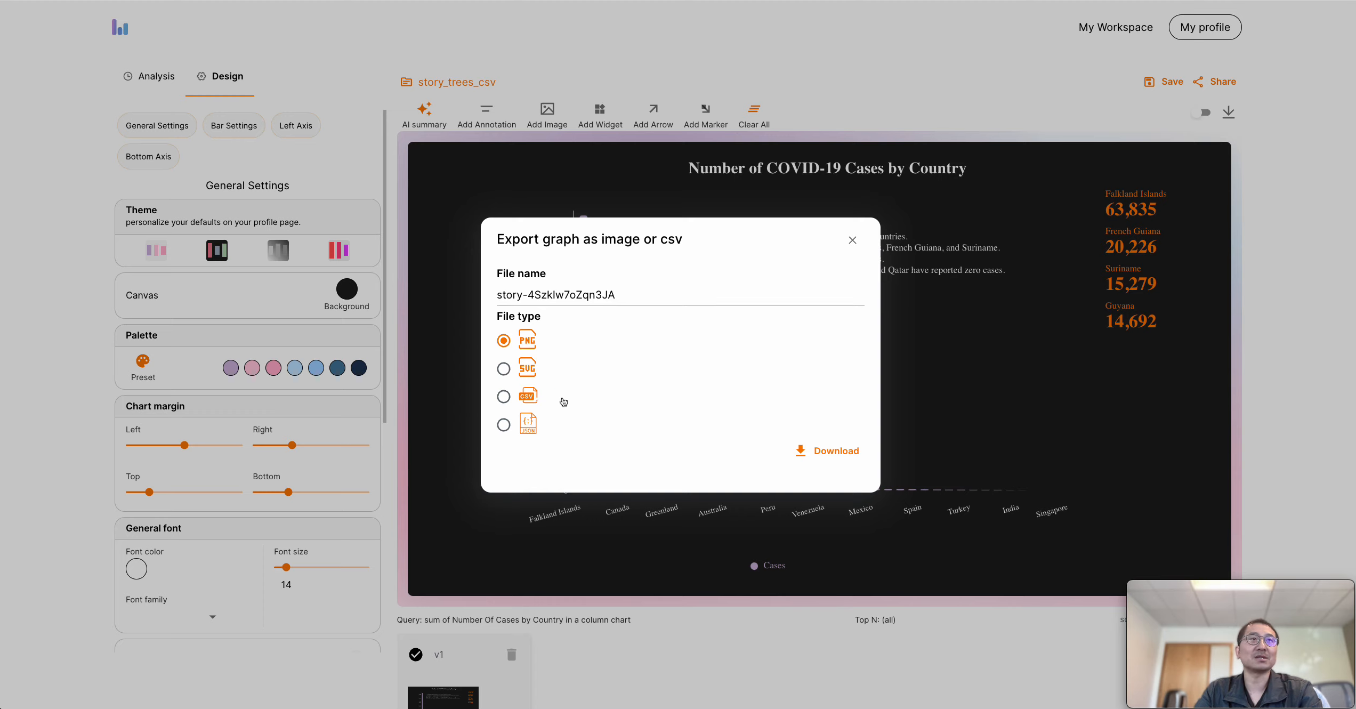
pyautogui.click(535, 399)
pyautogui.click(516, 433)
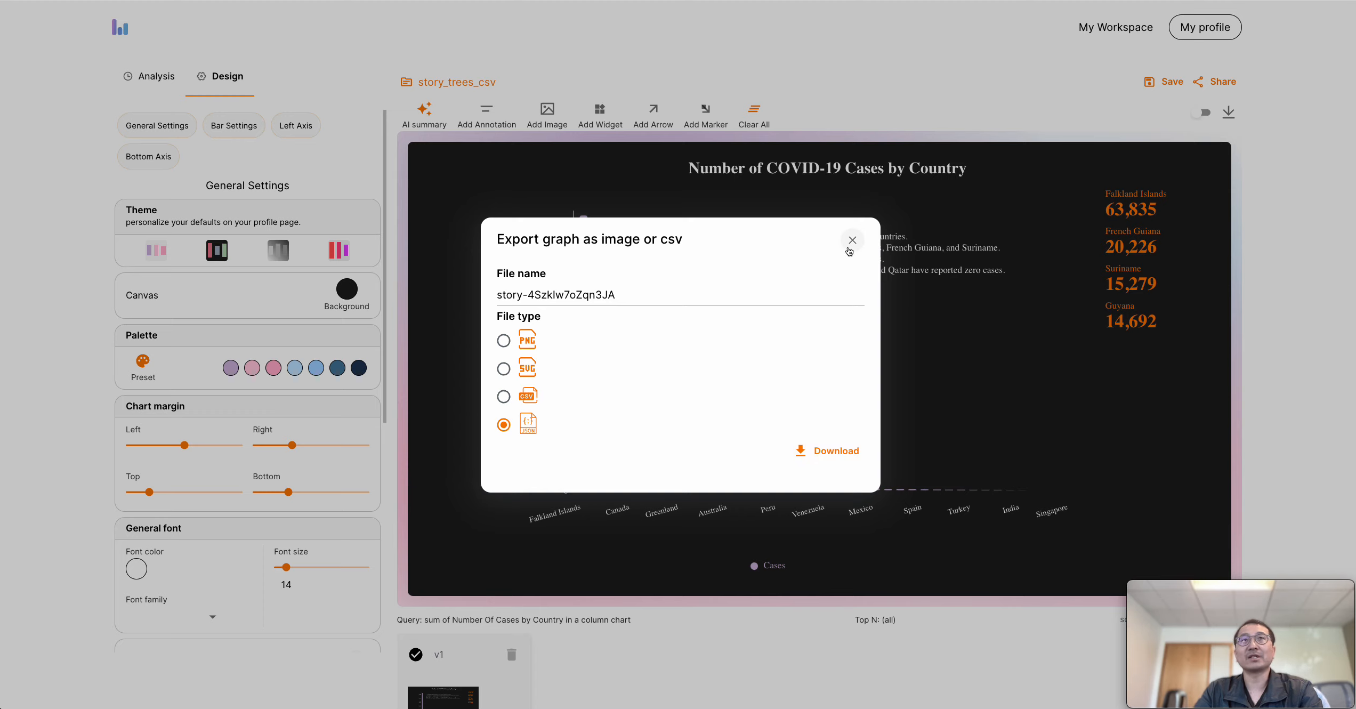
pyautogui.click(852, 240)
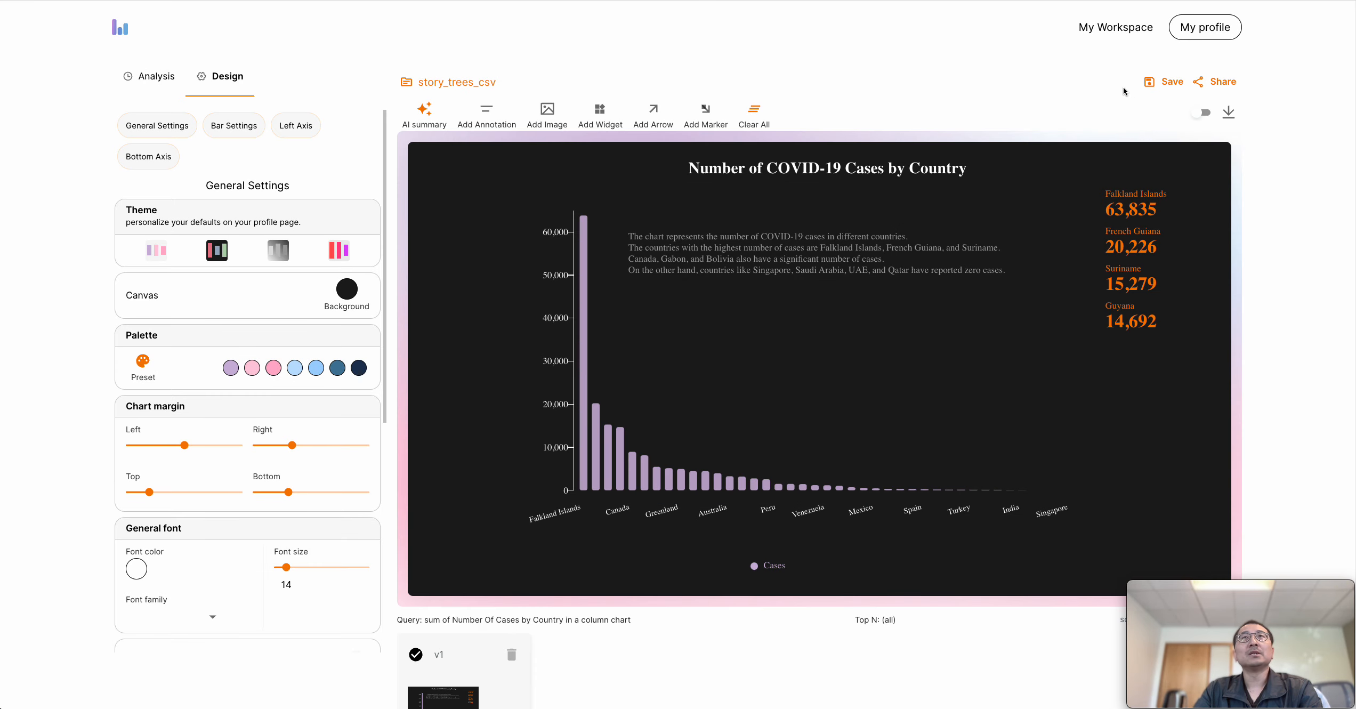
# Open the dark-themed Number of COVID-19 Cases by Country story from the workspace
pyautogui.click(1111, 28)
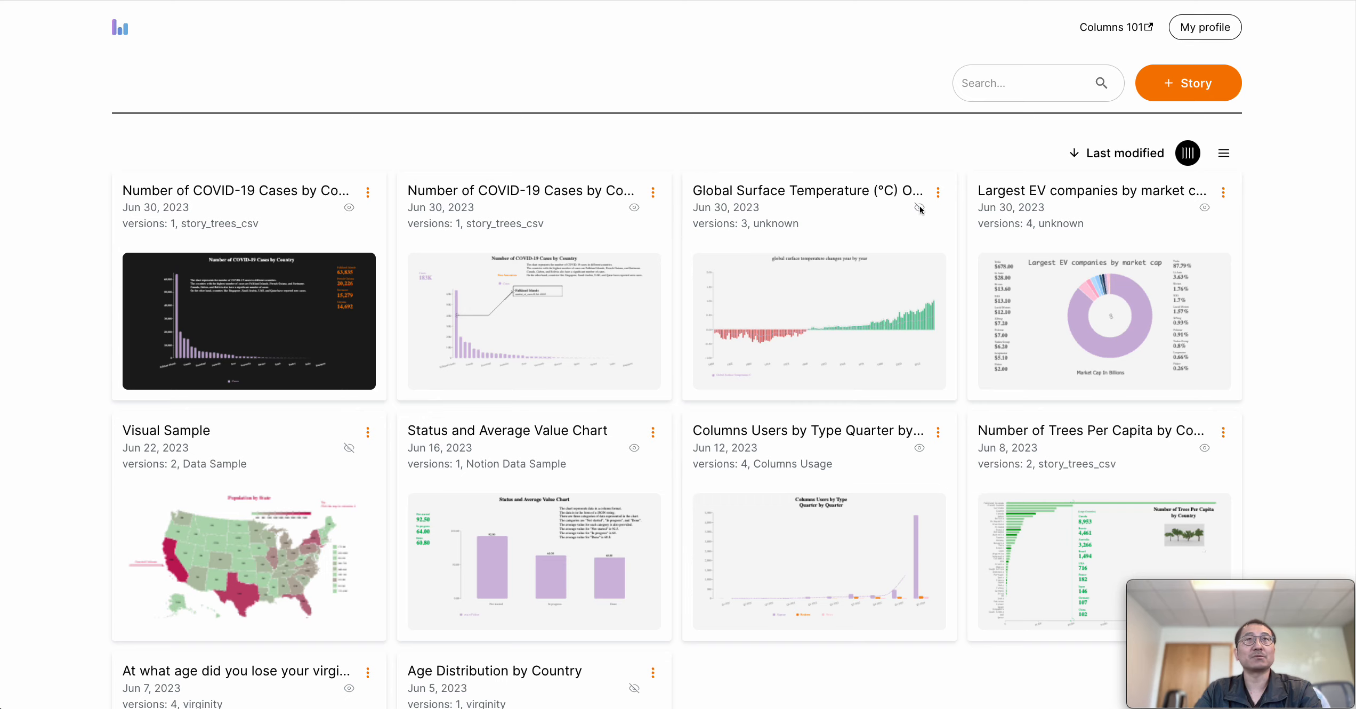
pyautogui.click(262, 342)
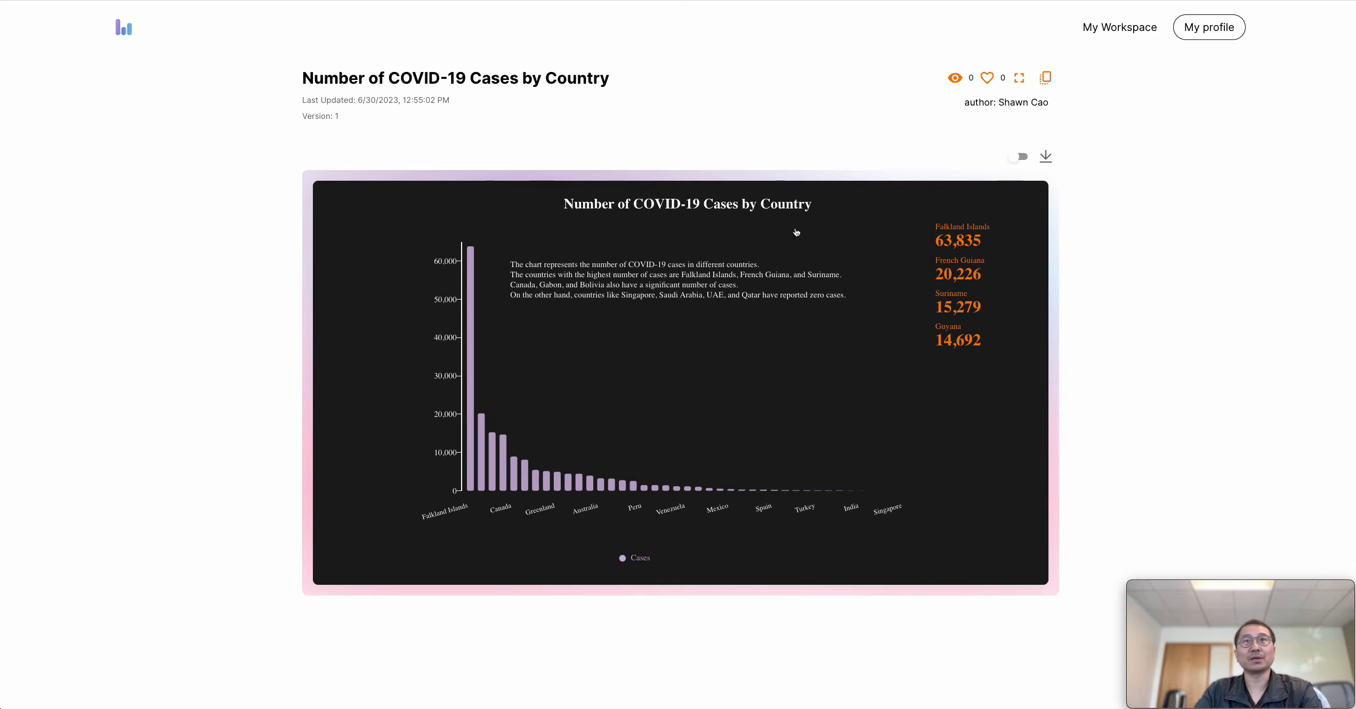